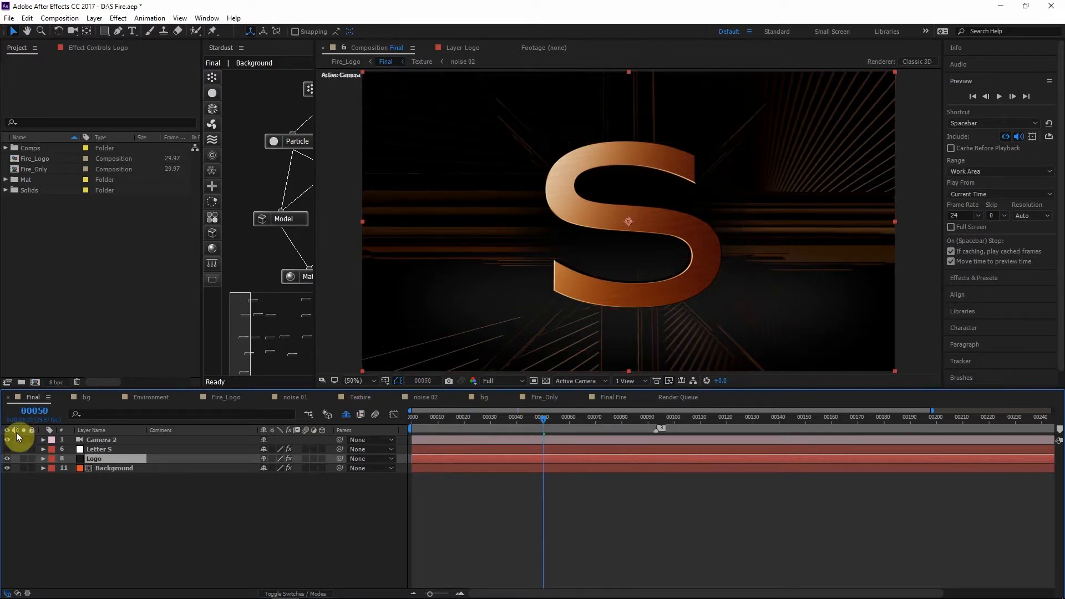
Solo the Letter S layer and add a separate "S" text layer in the left half of the Final composition
left_click(106, 449)
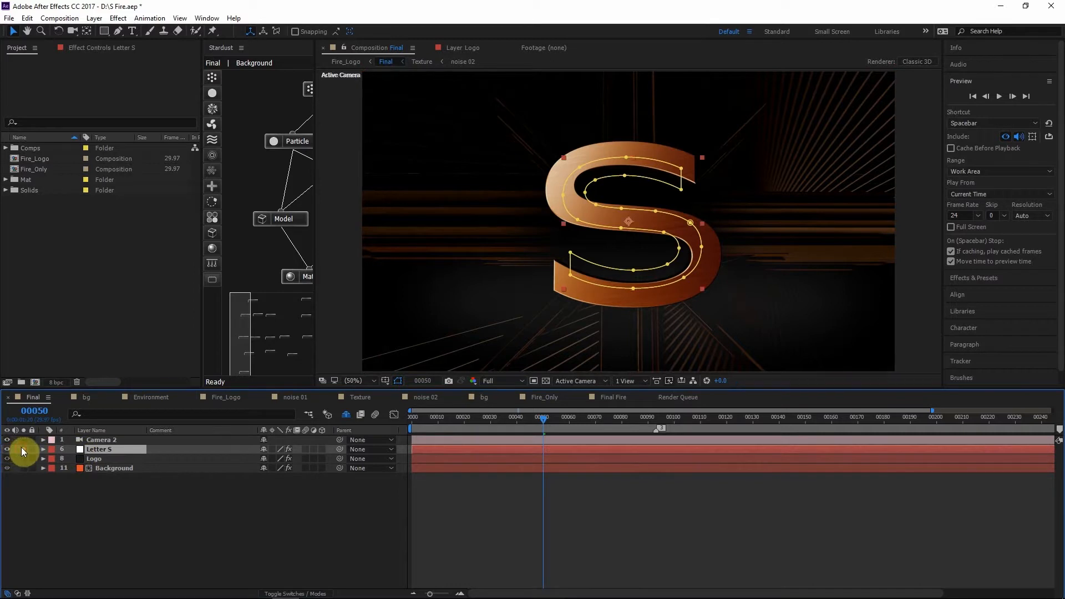
left_click(23, 449)
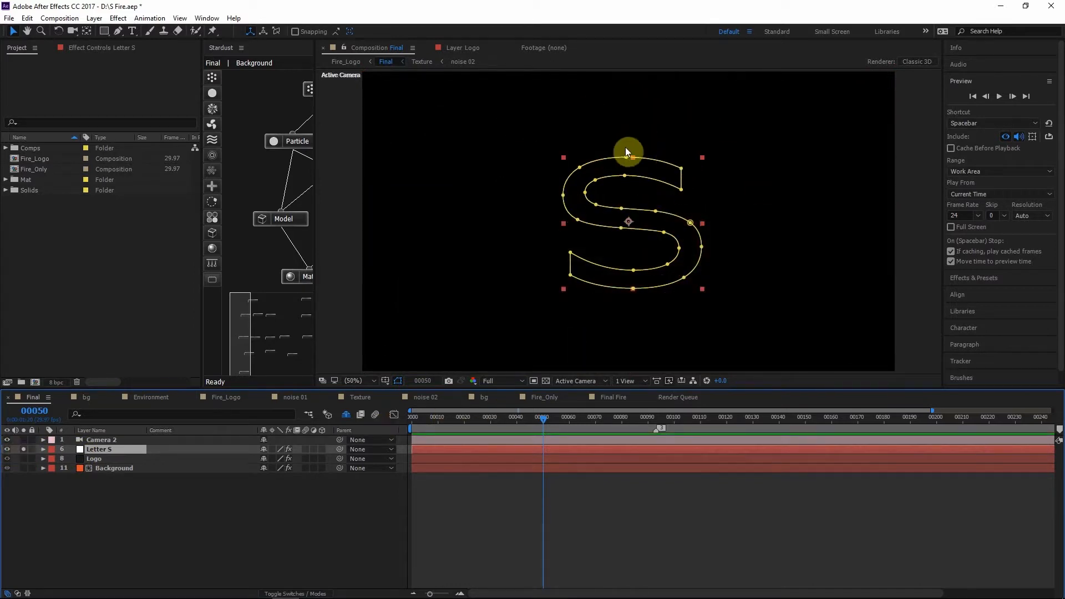
left_click(132, 31)
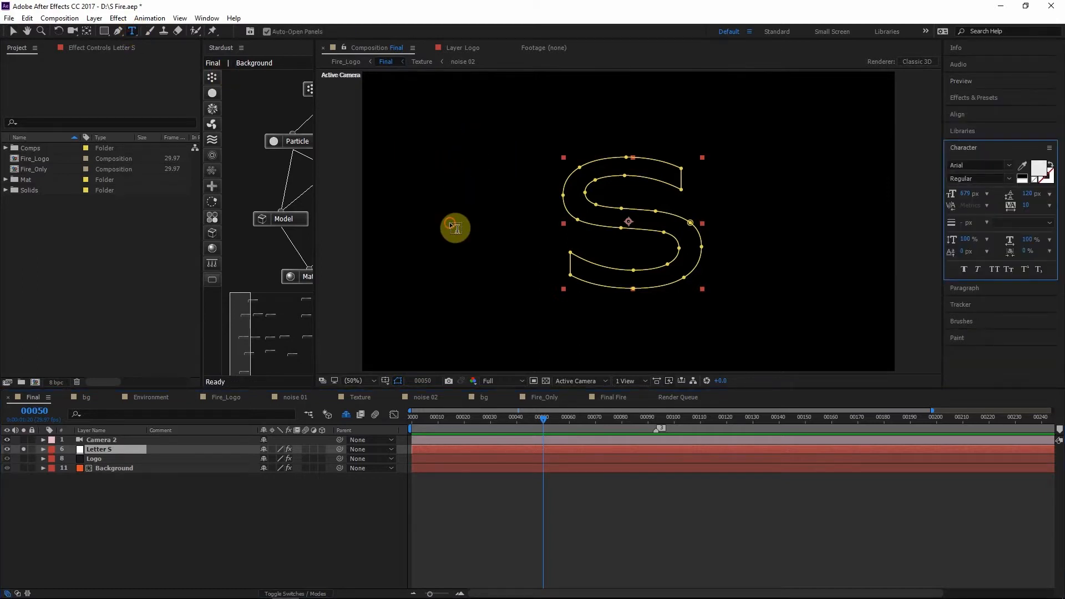
left_click(449, 222)
type("S")
left_click(14, 33)
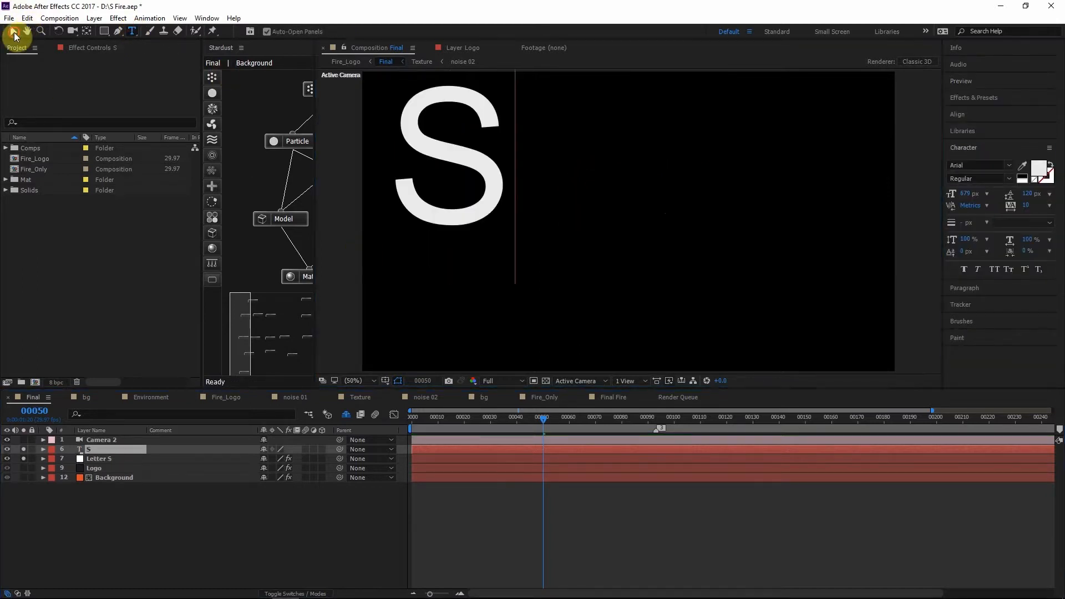
left_click_drag(421, 120, 478, 197)
Auto-trace the S text's alpha channel at the current frame onto a new layer, and delete both the traced and text layers
left_click(96, 18)
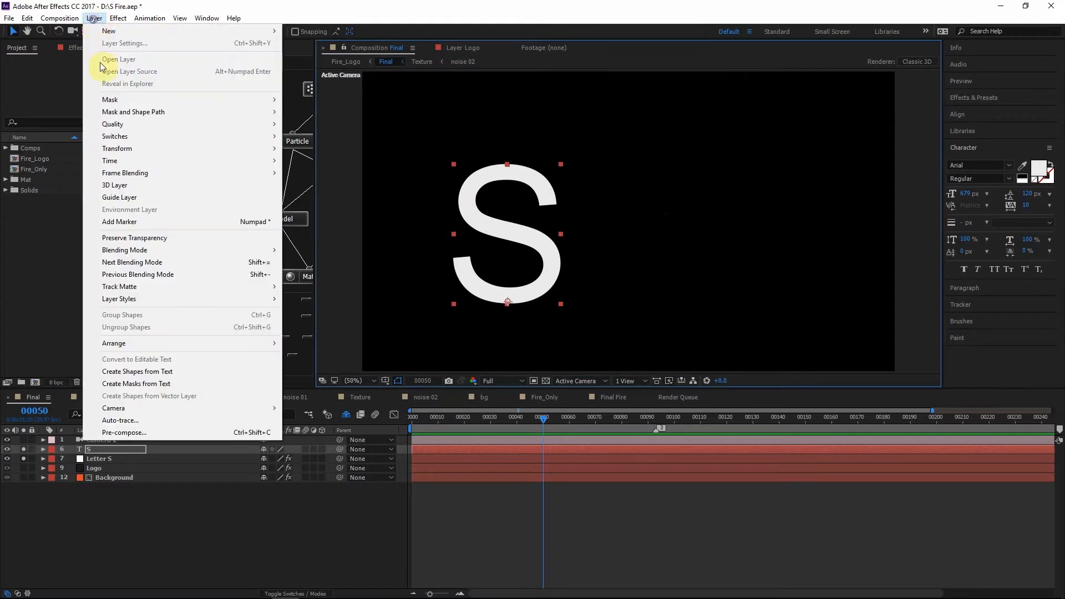
left_click(140, 415)
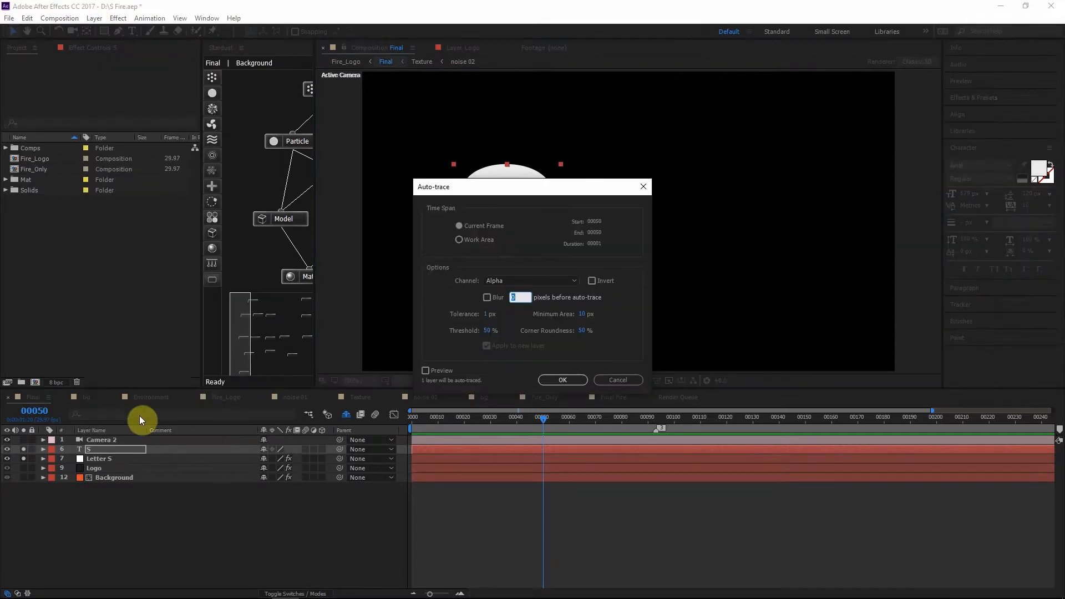
left_click(567, 381)
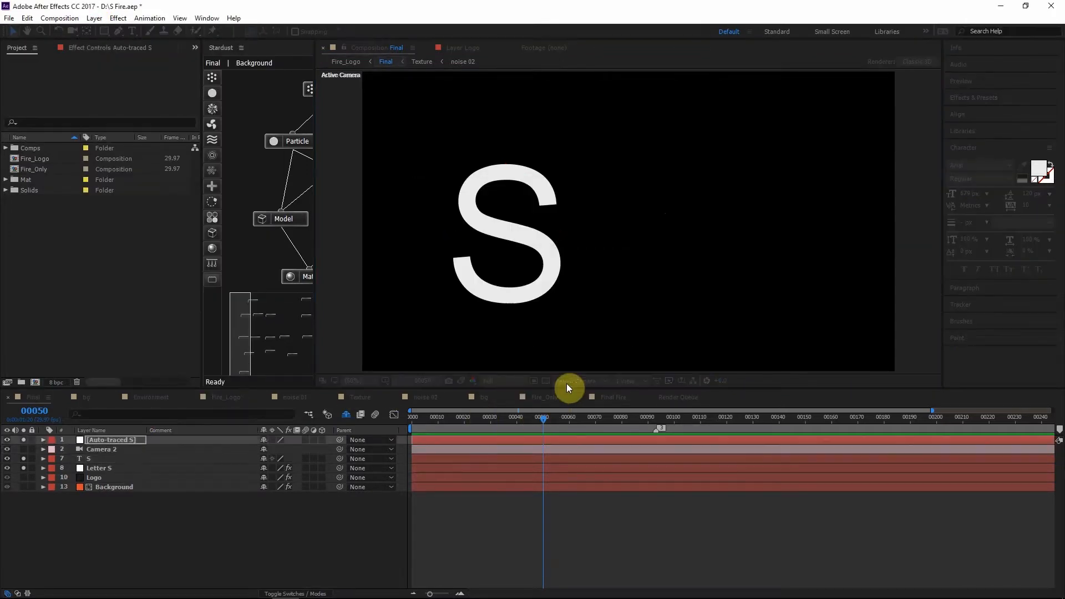
left_click(108, 439)
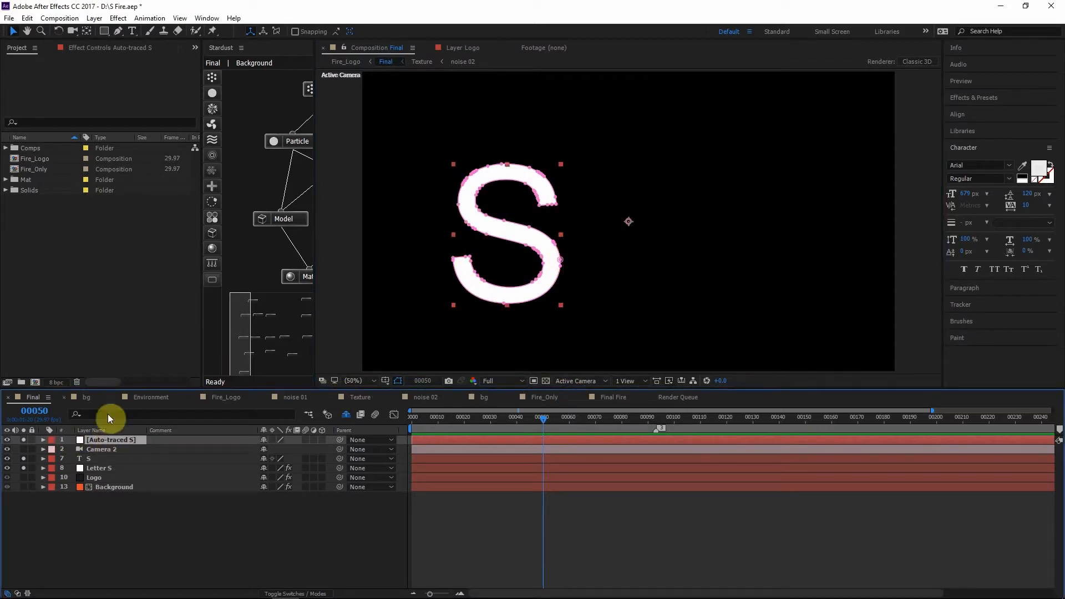
key("Delete")
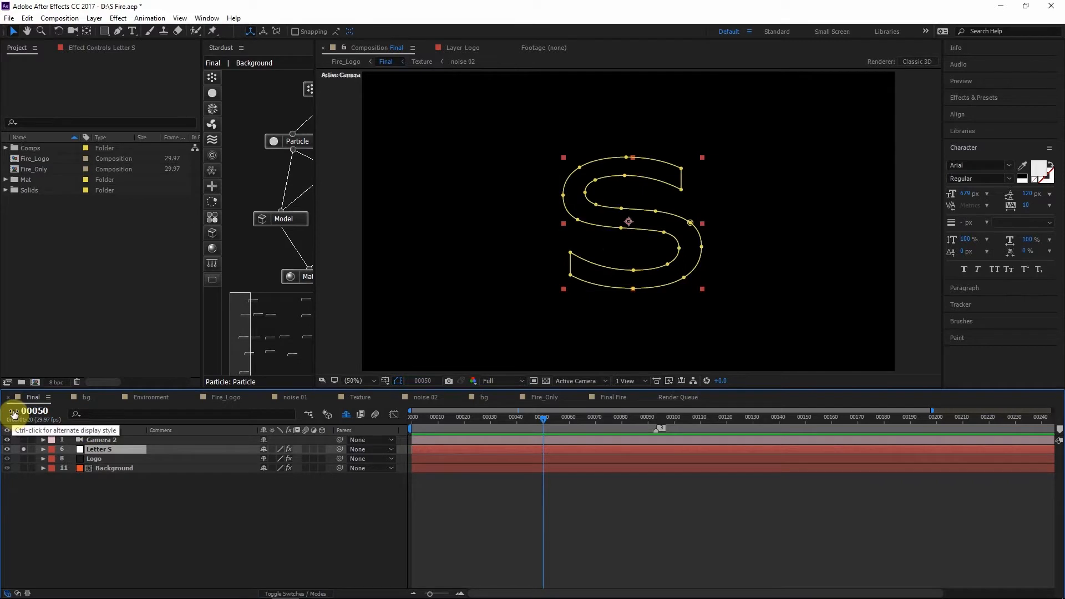
Hide the Letter S layer and unsolo it, and show the effect settings of the Logo layer
left_click(8, 449)
left_click(23, 450)
left_click(113, 459)
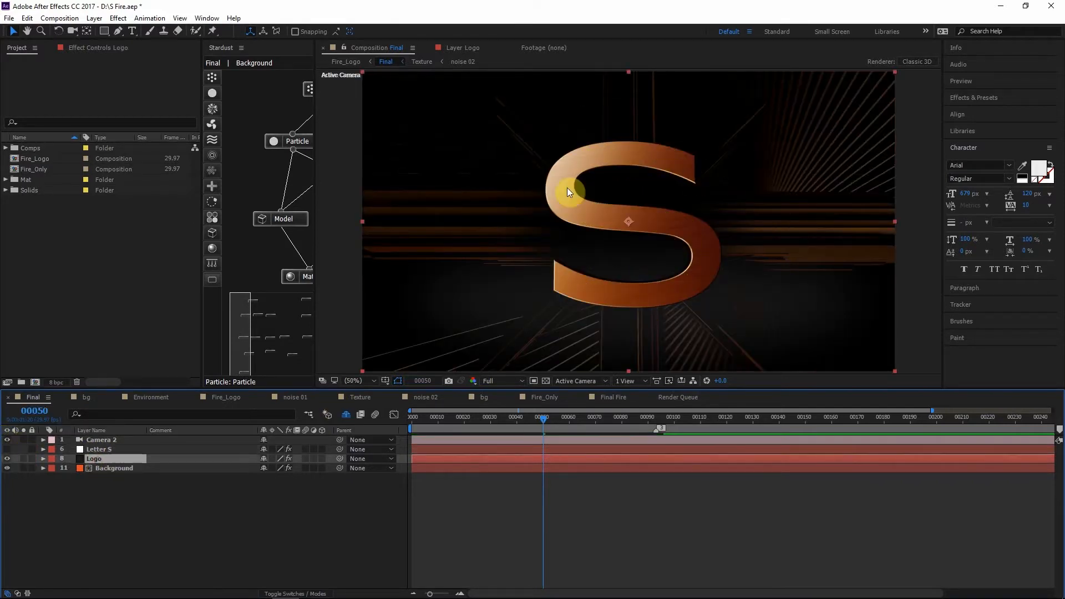
left_click(97, 48)
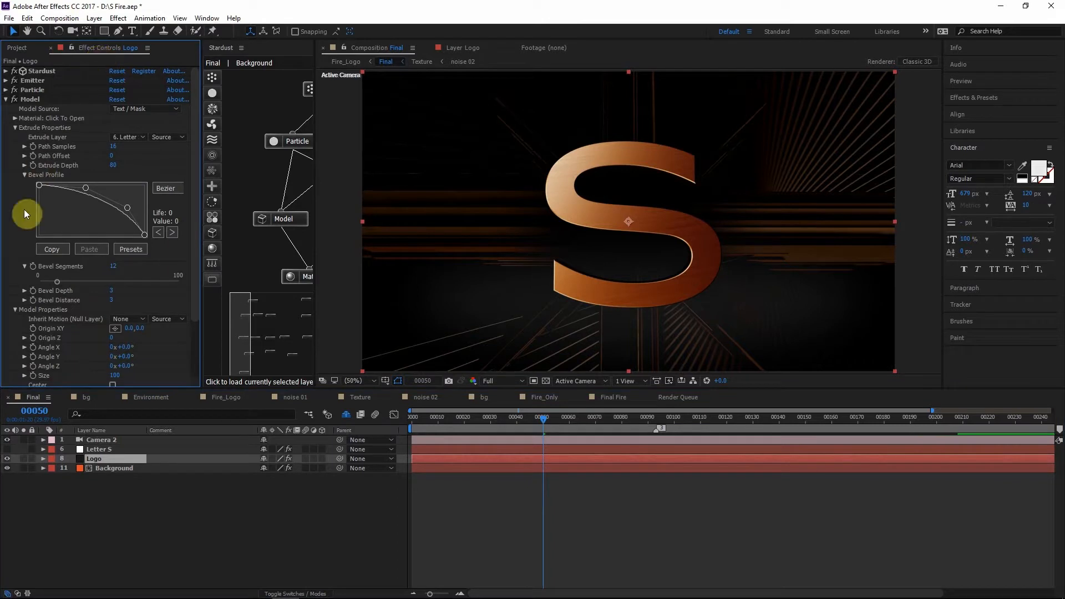
Create a black solid named Stardust directly above the Logo layer
left_click(130, 504)
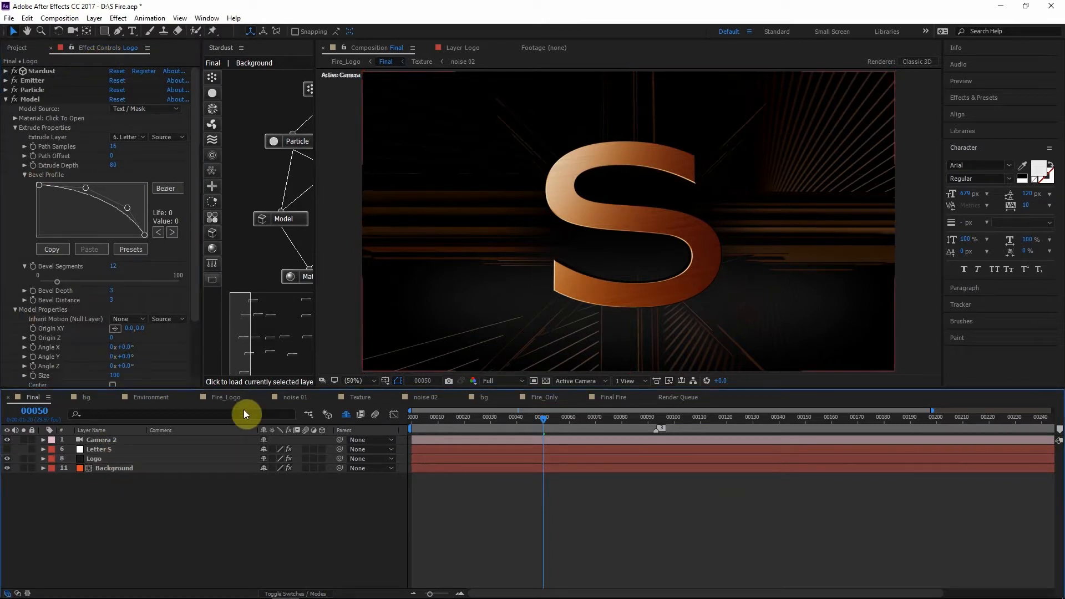
left_click(100, 468)
left_click(96, 460)
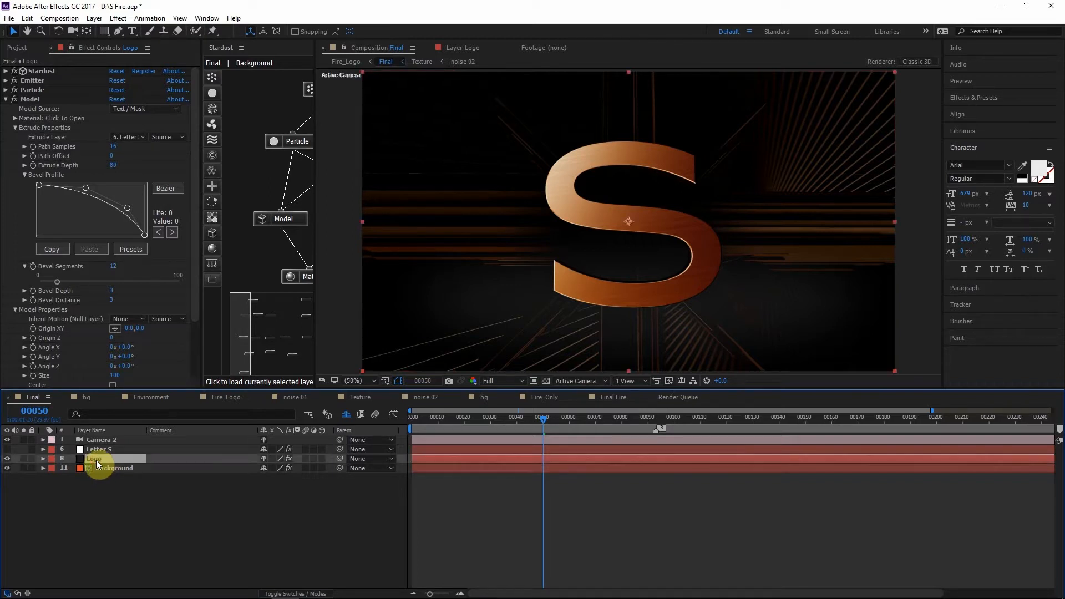
key("ctrl+shift+y")
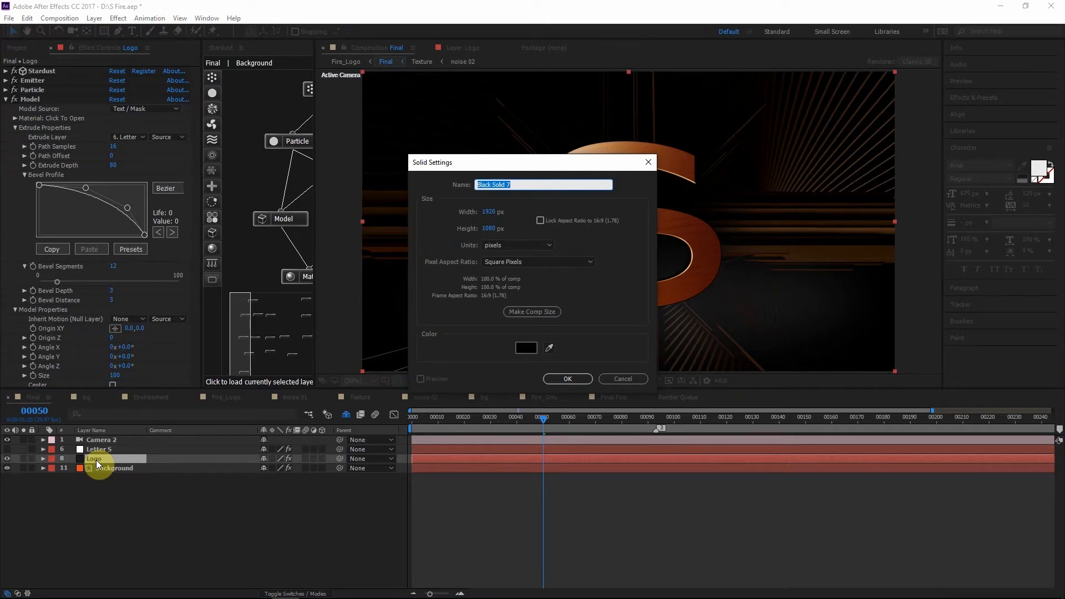
type("Stardust")
key("Return")
Find the Stardust effect and apply it to the new Stardust solid
left_click(970, 97)
left_click(971, 114)
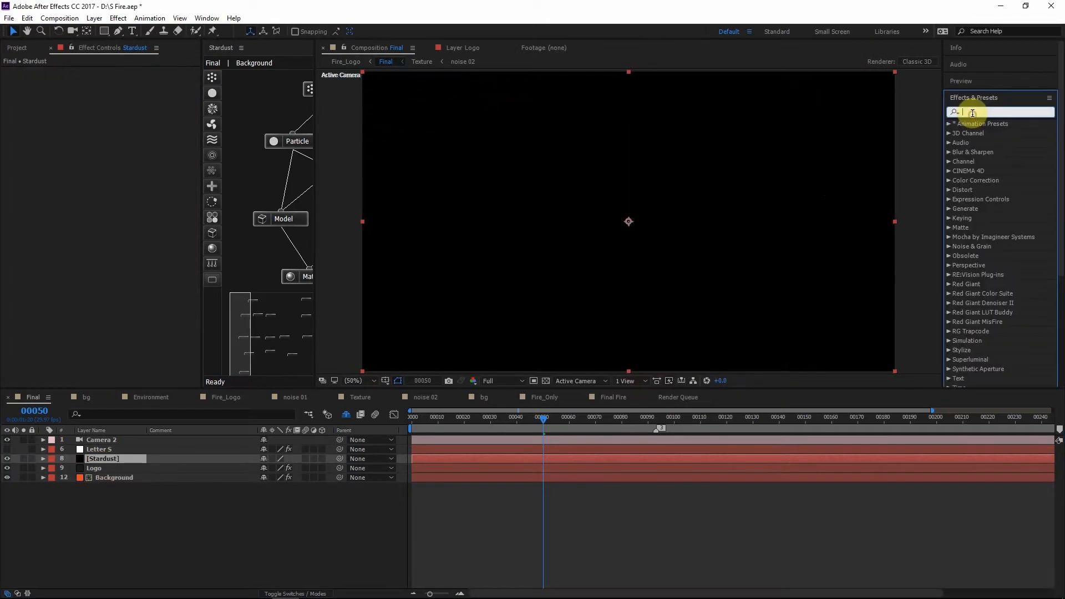
type("stardu")
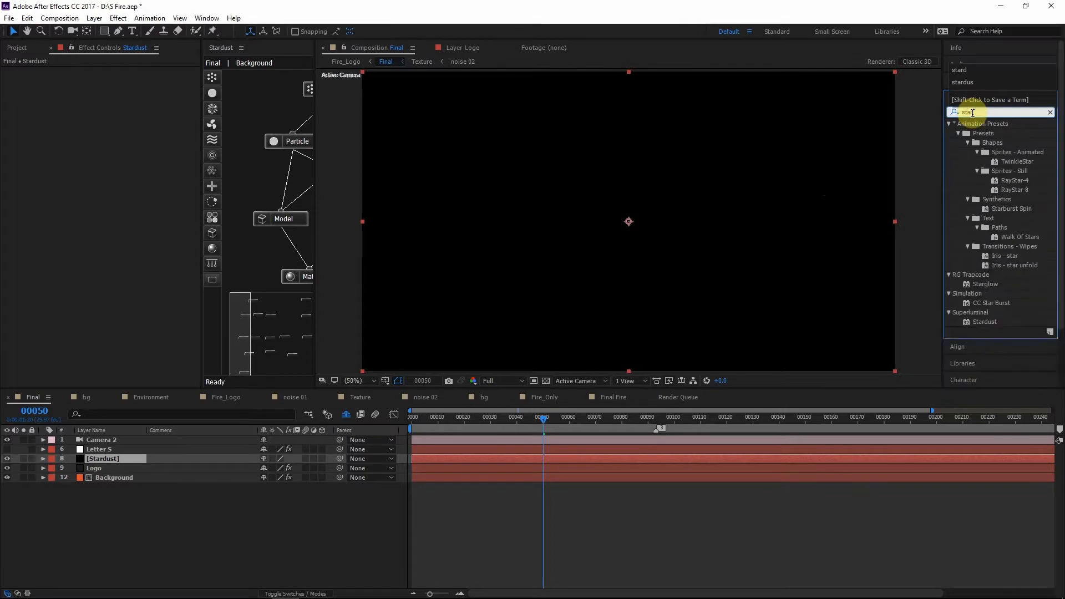
left_click_drag(984, 133, 114, 465)
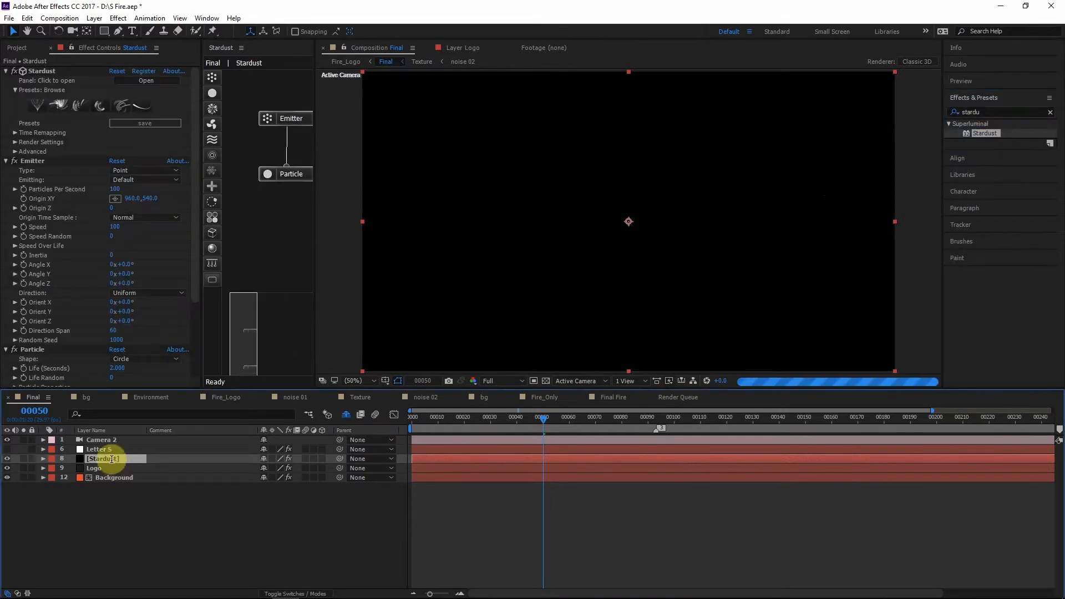
Rename the Stardust layer as Fire and move it below the Background layer
key("Return")
type("Fire")
left_click(528, 541)
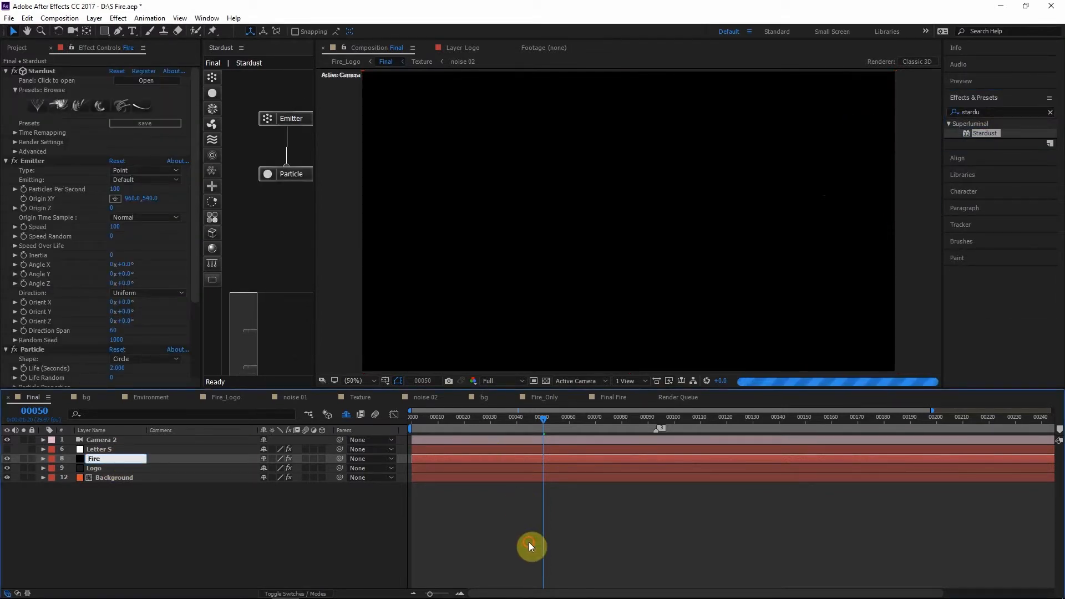
left_click_drag(91, 459, 119, 505)
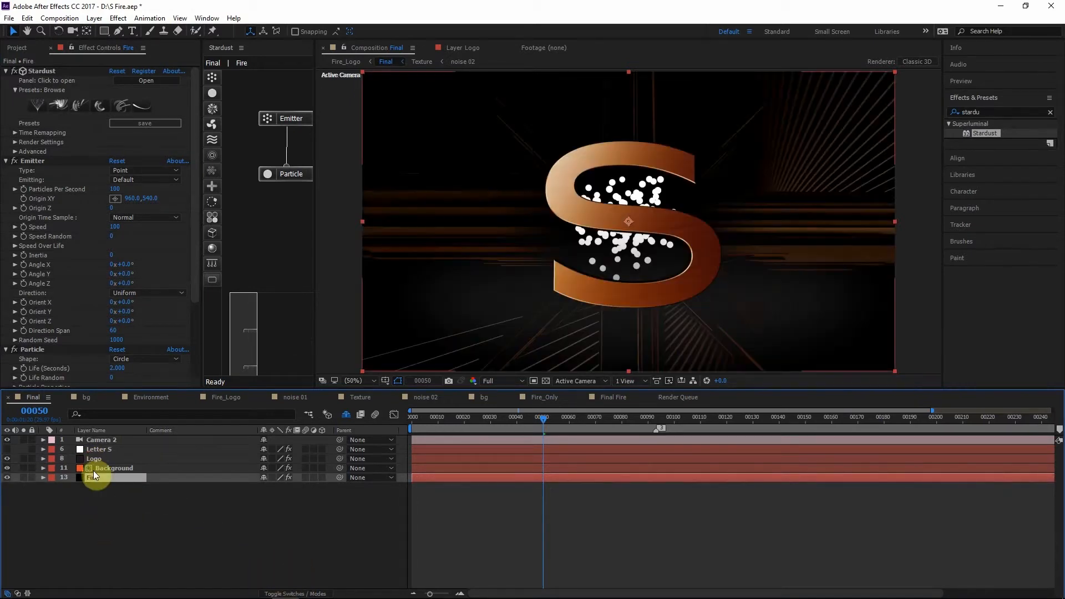
Show the layers' blending mode and track matte columns, and solo the Fire layer with the playhead at frame 77
key("F4")
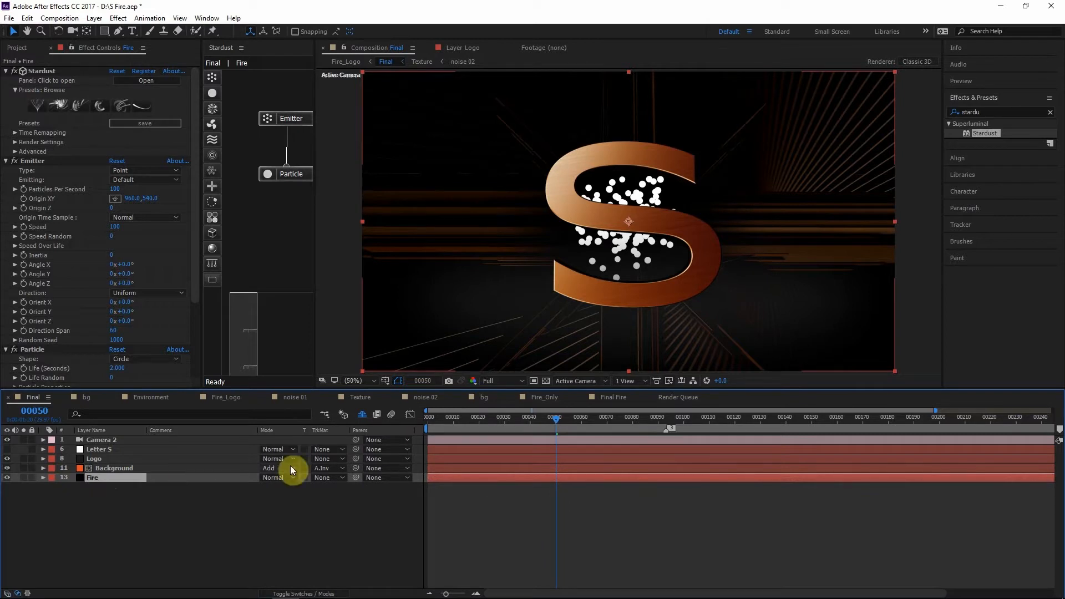
left_click(23, 477)
left_click_drag(557, 425, 703, 399)
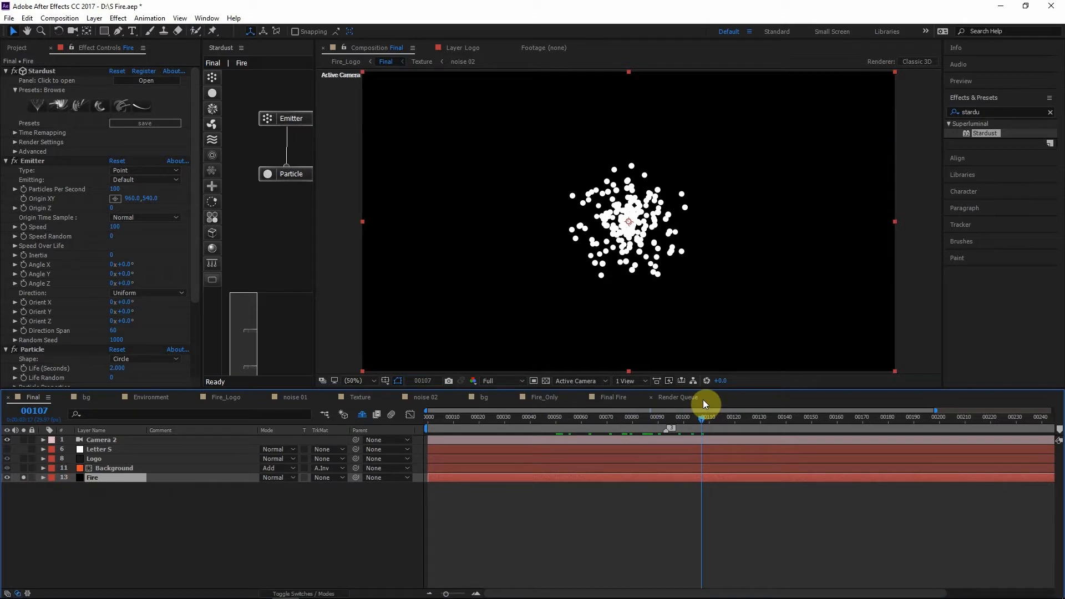
left_click(623, 431)
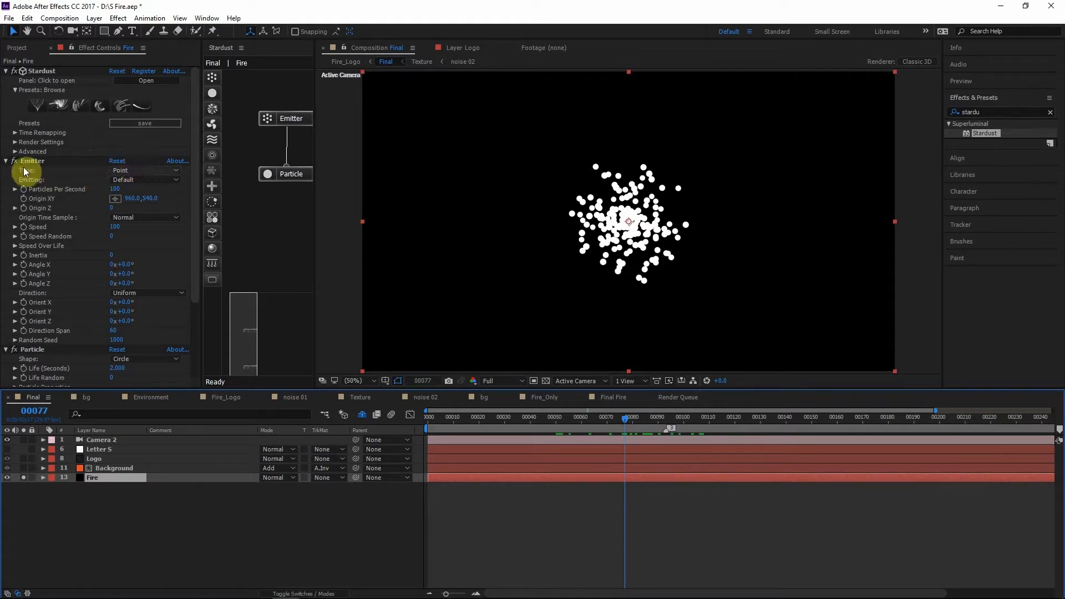
Set the Fire layer's Stardust emitter type to Text / Mask and check the mask outline on the Letter S layer
left_click(133, 169)
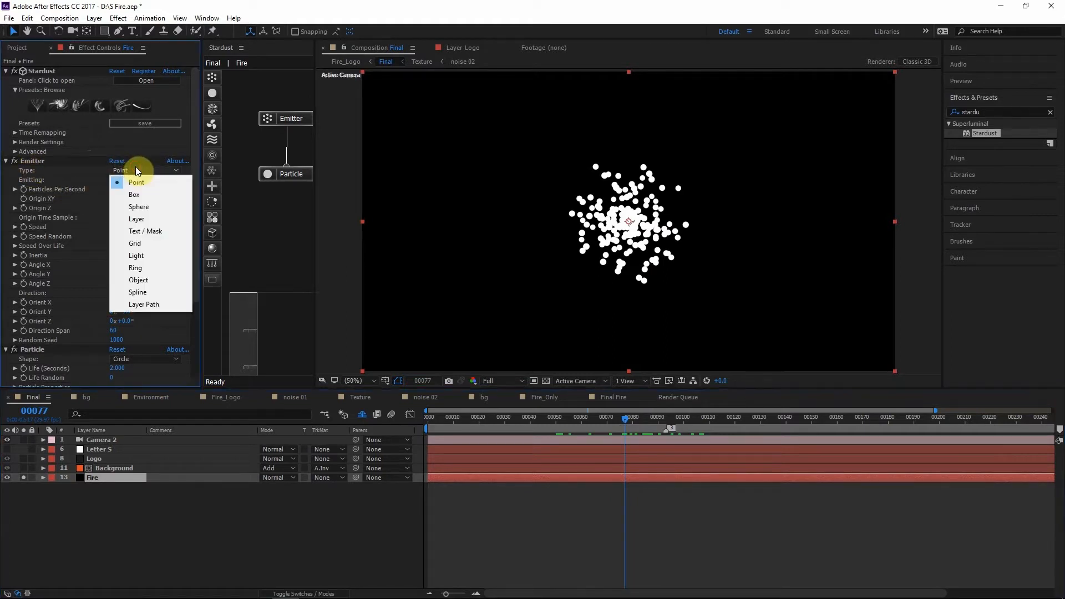
left_click(144, 231)
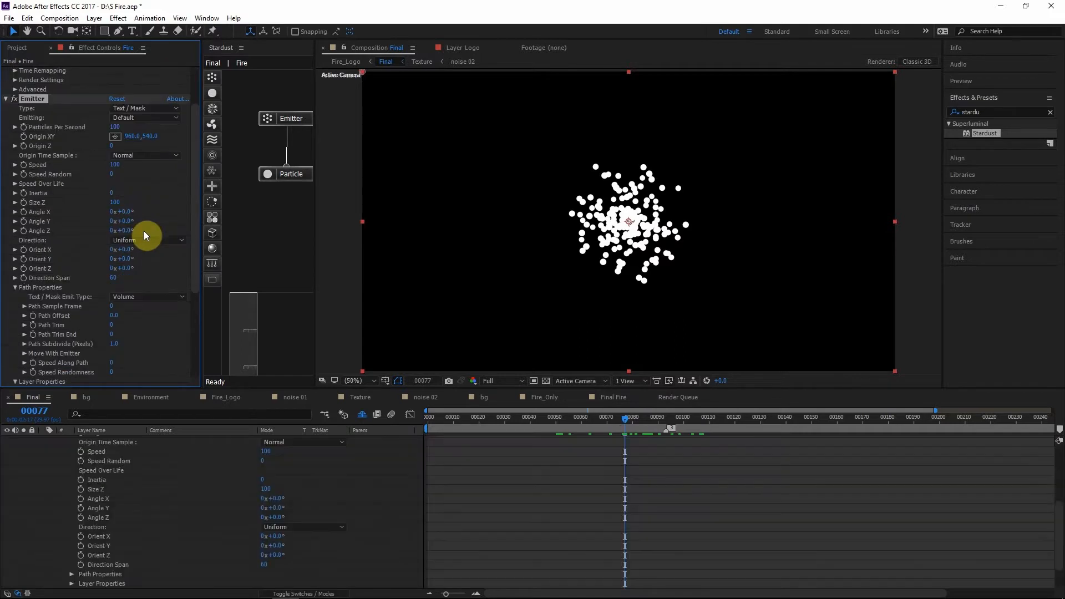
scroll(98, 528, "up", 5)
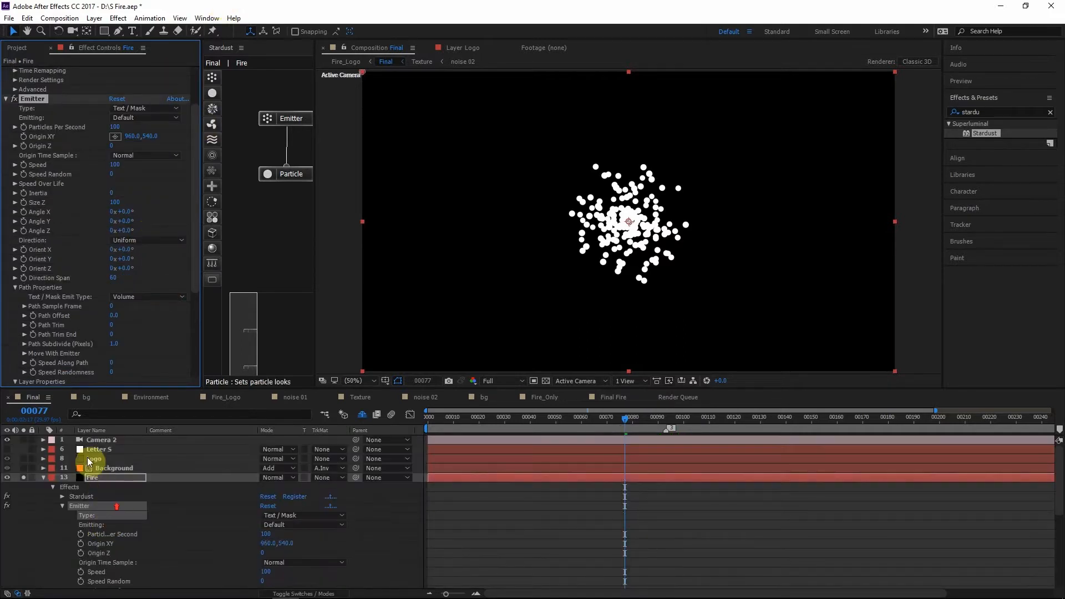
left_click(95, 449)
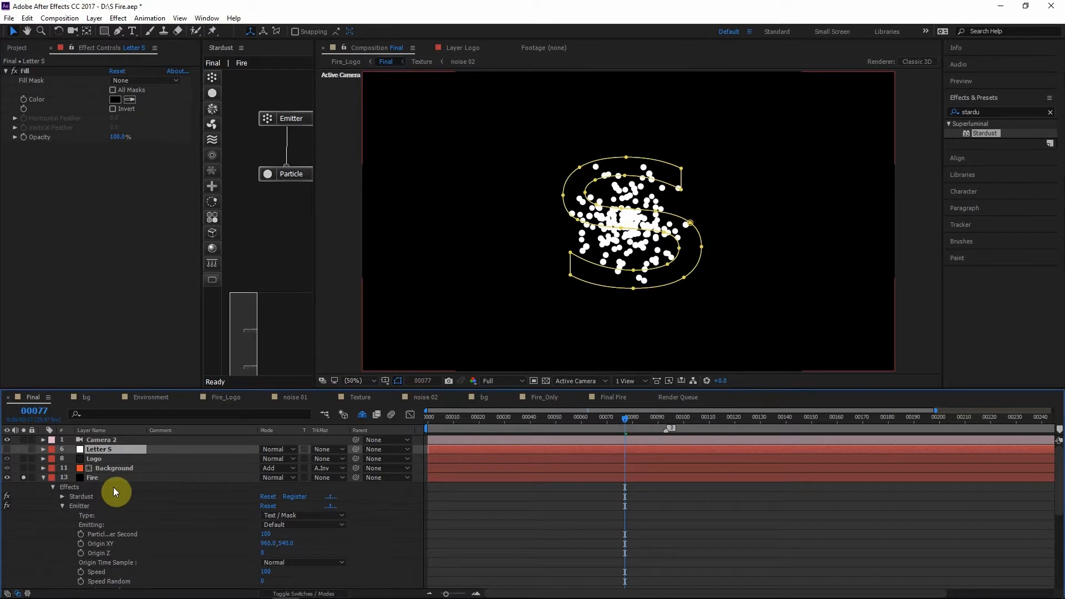
left_click(102, 477)
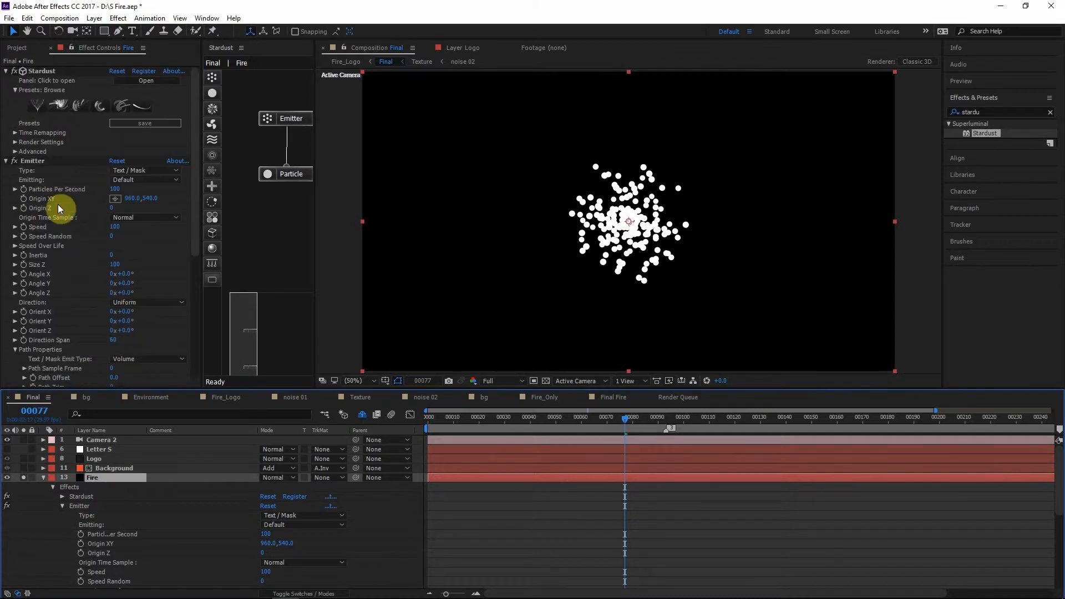
Set the Fire emitter's source layer to Letter S and compare the particles with that layer's mask
left_click(32, 160)
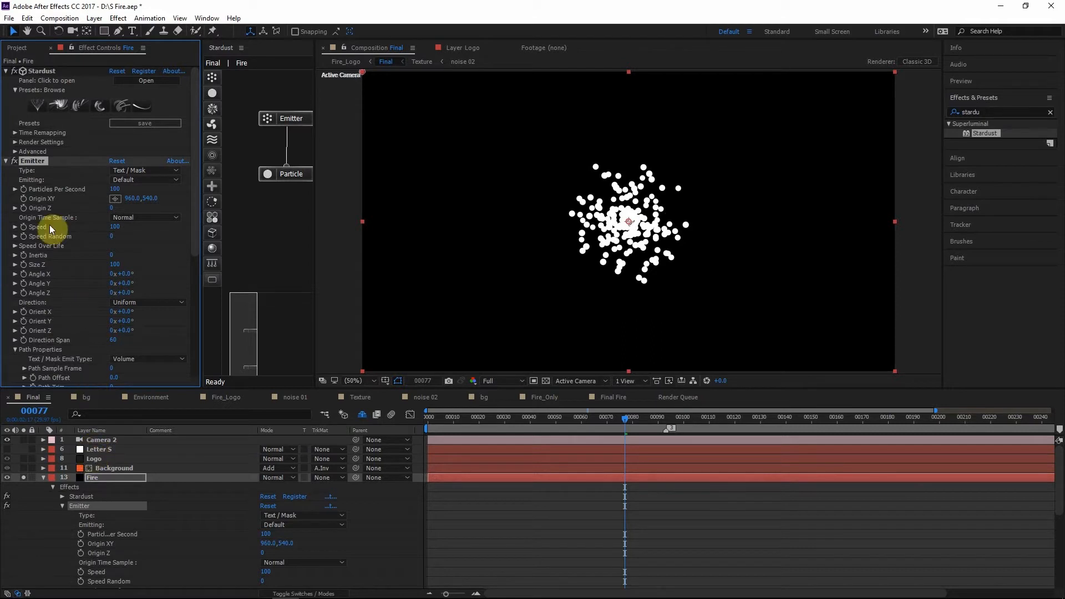
scroll(49, 226, "down", 5)
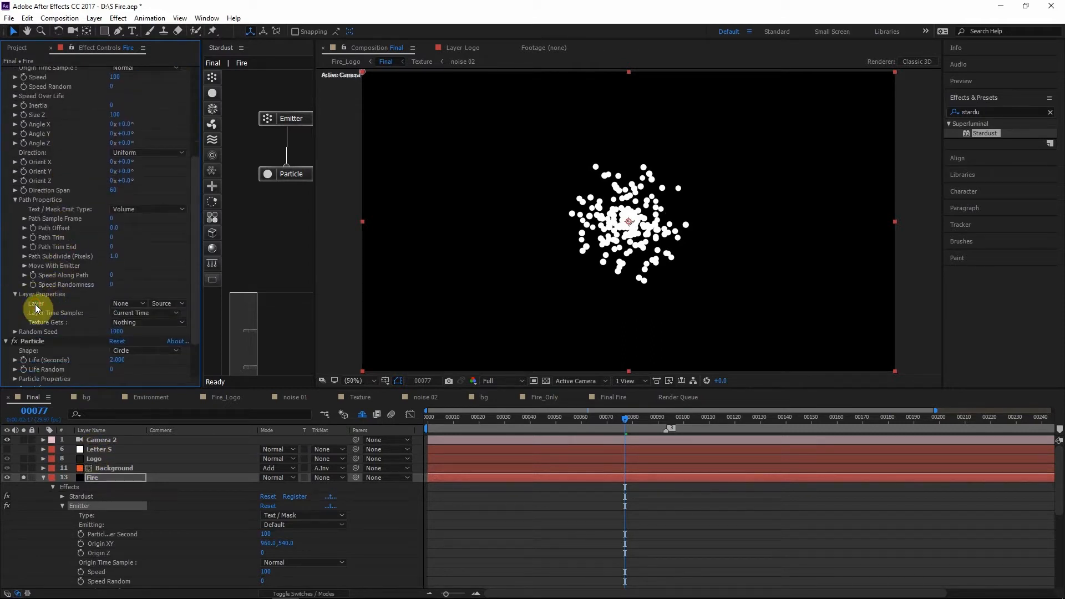
left_click(140, 304)
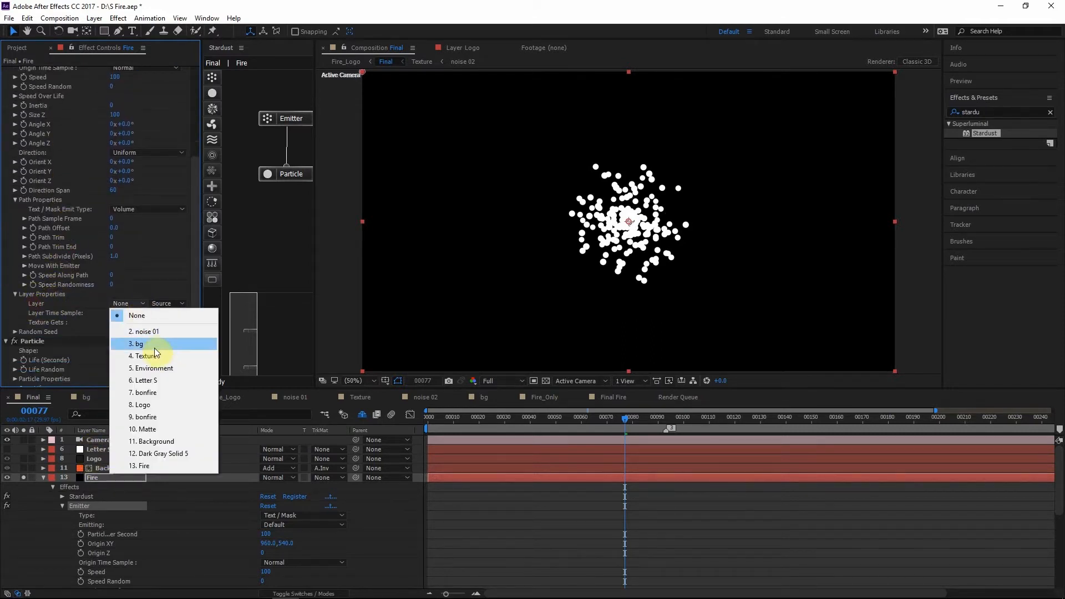
left_click(152, 381)
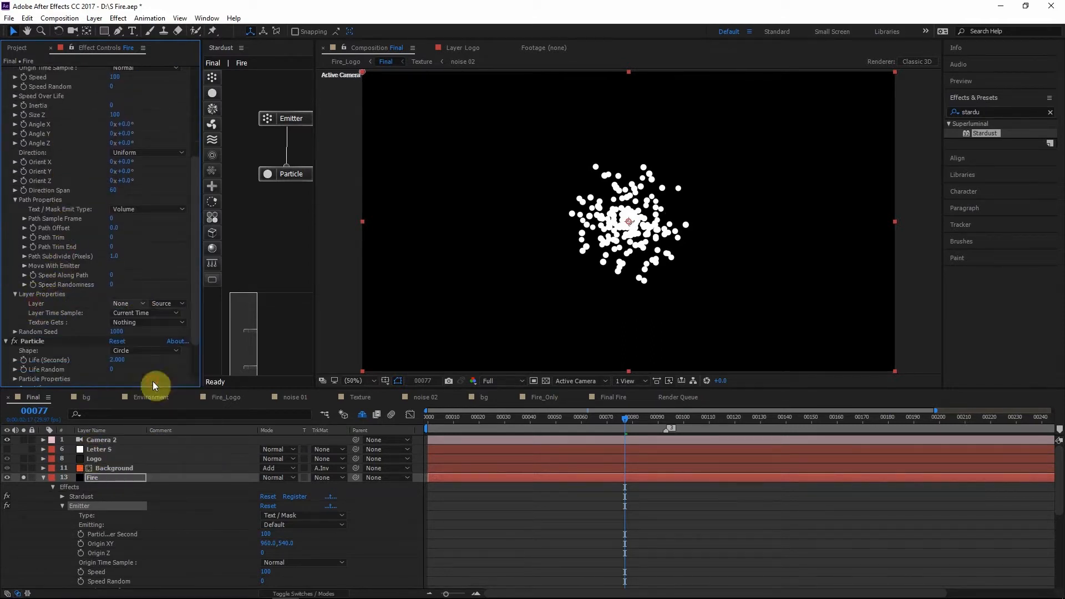
left_click(99, 449)
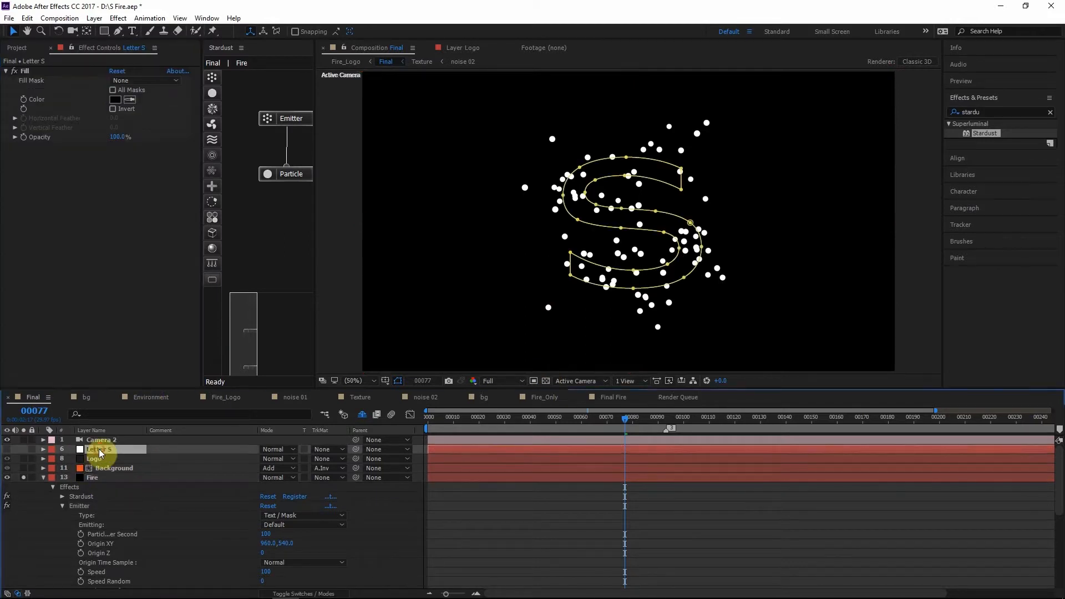
left_click(99, 479)
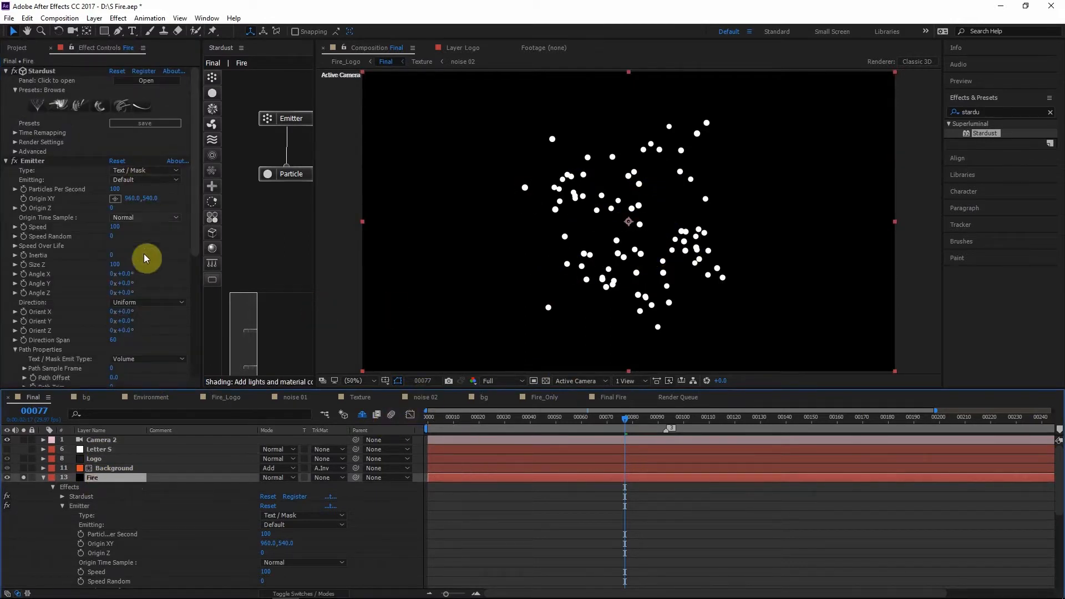
Set the Fire emitter's speed to 0 and scrub the timeline to frame 115
scroll(78, 258, "down", 5)
left_click_drag(593, 422, 640, 417)
scroll(100, 140, "up", 2)
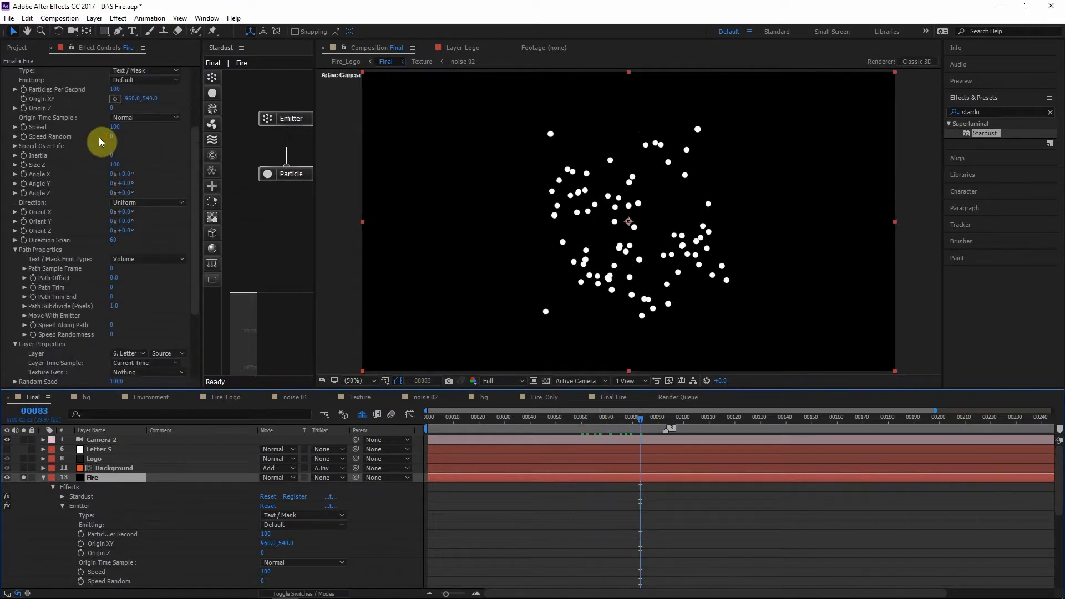
left_click(115, 127)
type("0")
key("Return")
left_click_drag(642, 418, 721, 411)
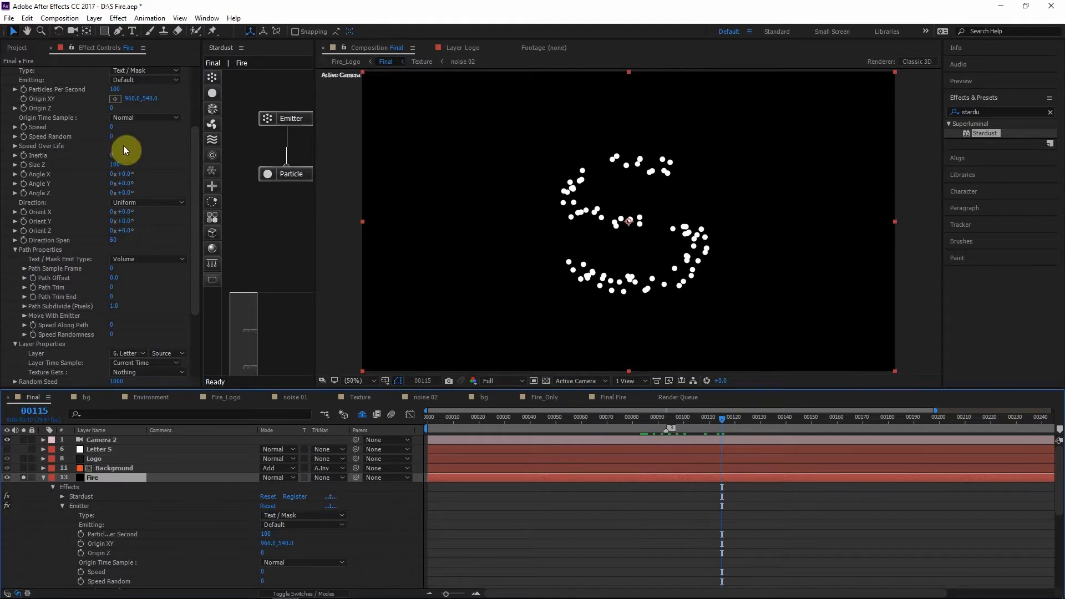
Try an emitter speed of 190 on the Fire layer and undo the change
scroll(192, 143, "up", 5)
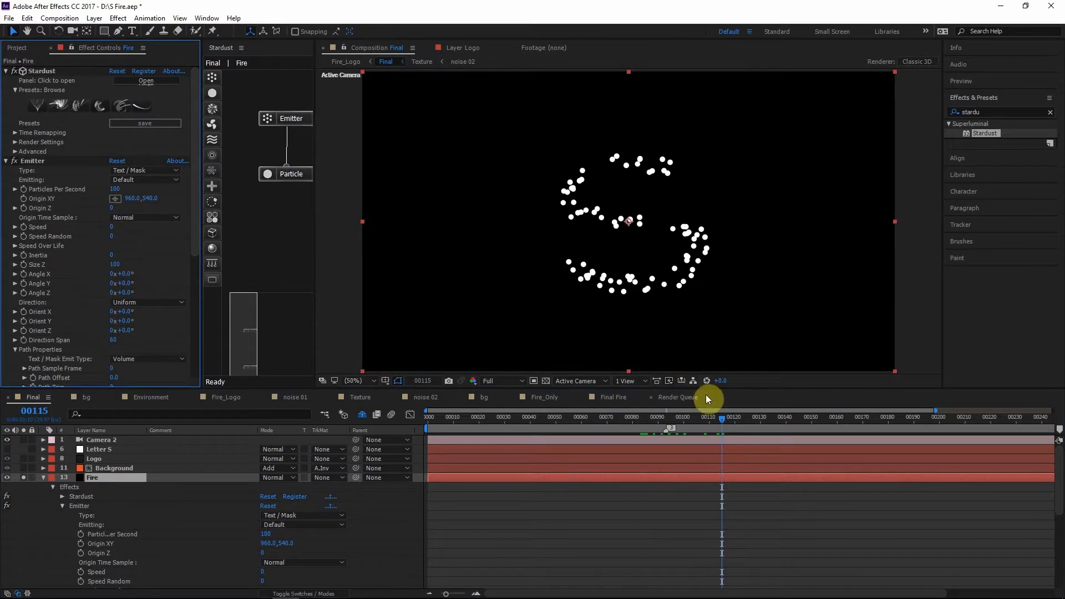
left_click_drag(113, 226, 120, 225)
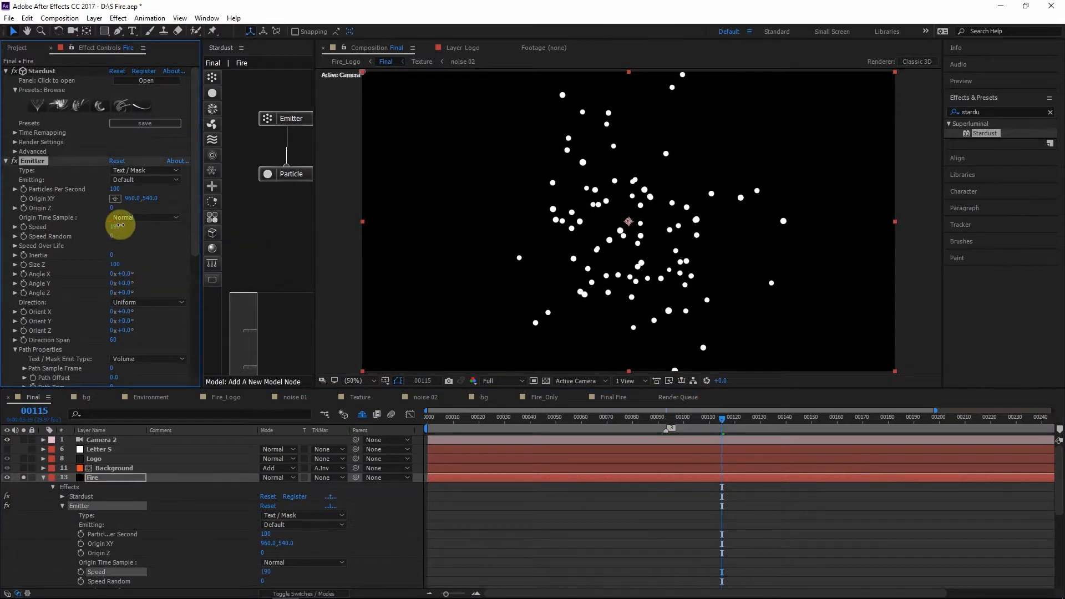
key("ctrl+z")
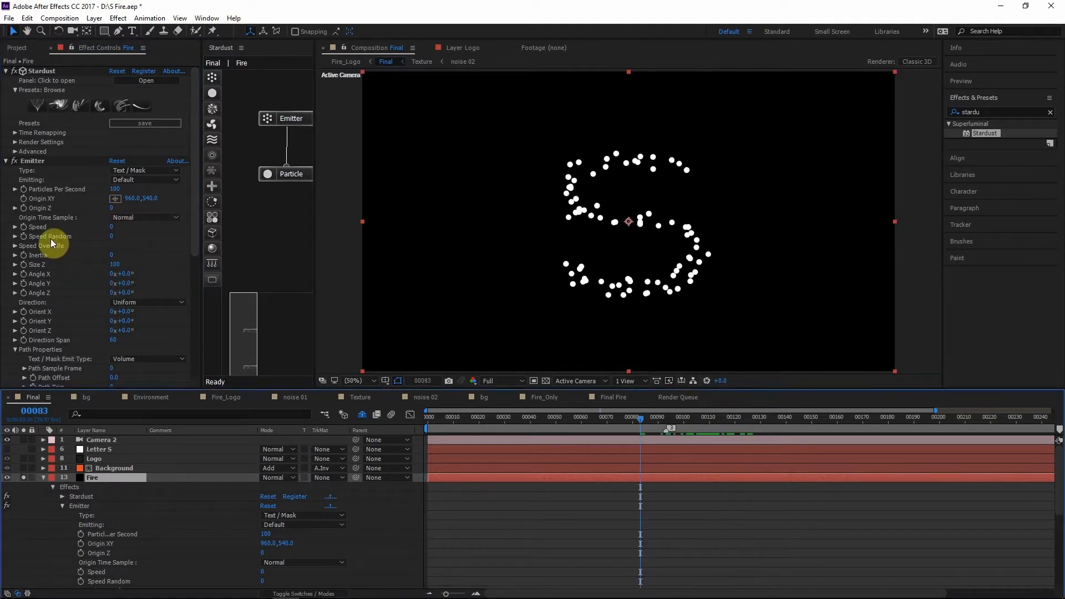
At frame 103, set the Fire emitter's Particles Per Second to 100000
left_click(692, 417)
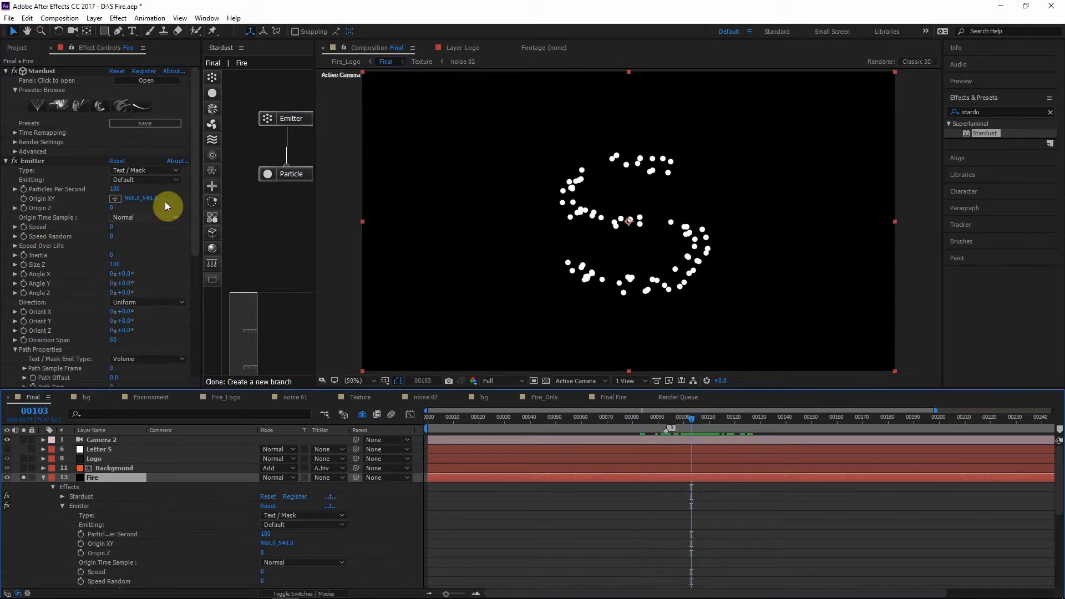
left_click(115, 189)
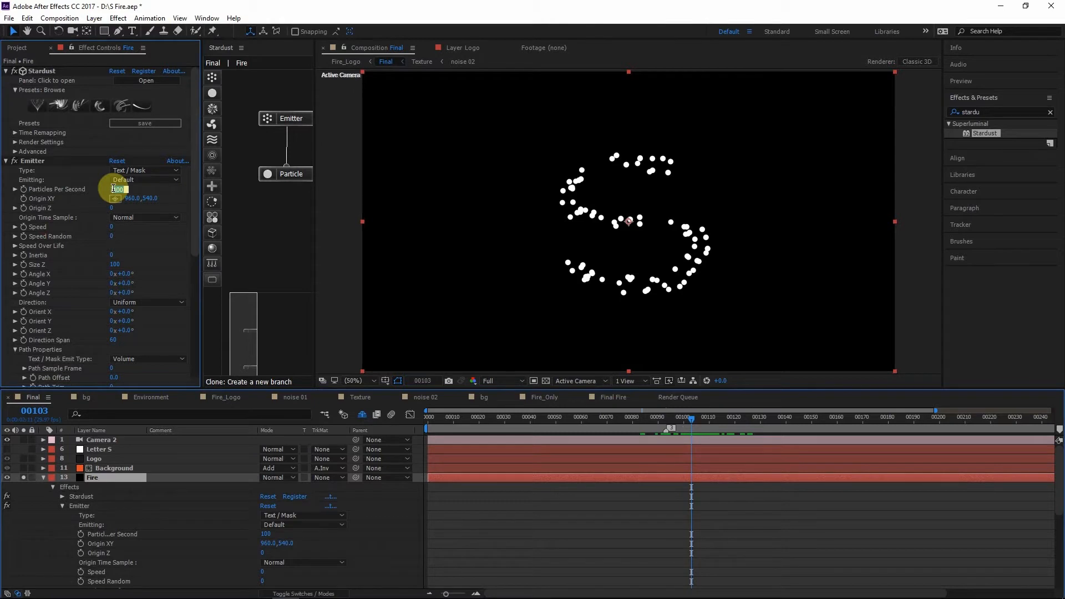
type("10000")
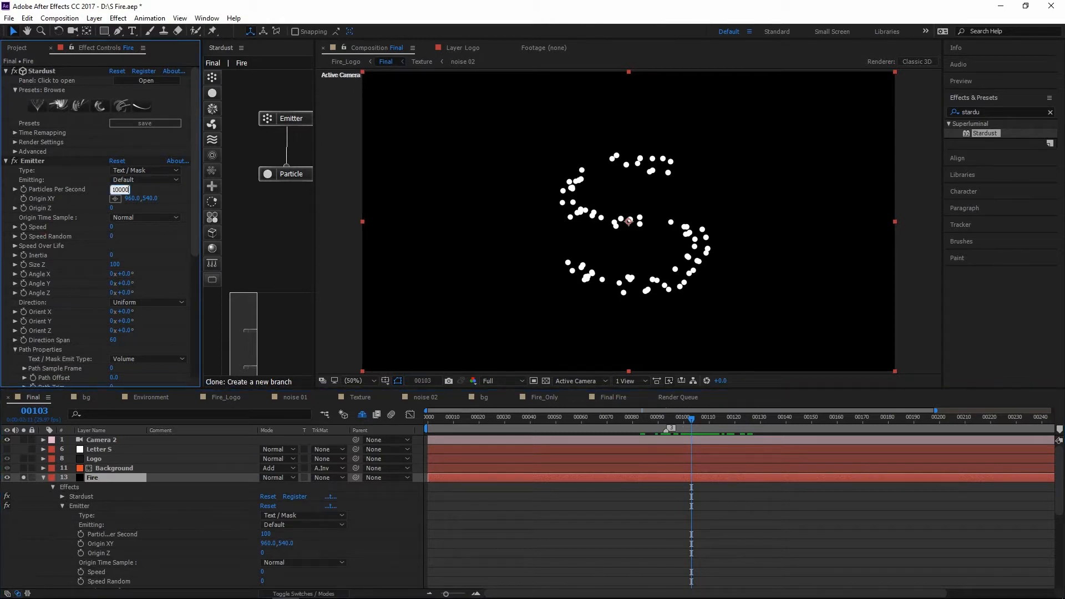
type("0")
left_click(140, 189)
Move the playhead to frame 108 and lower the composition preview resolution to Half
left_click(690, 422)
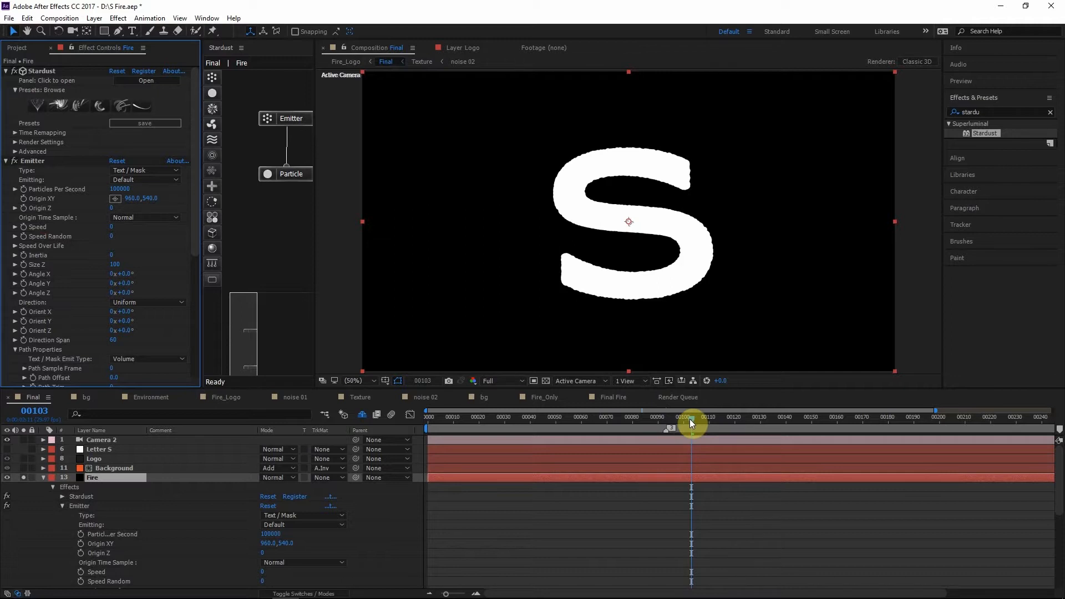
left_click_drag(690, 420, 704, 420)
left_click(525, 348)
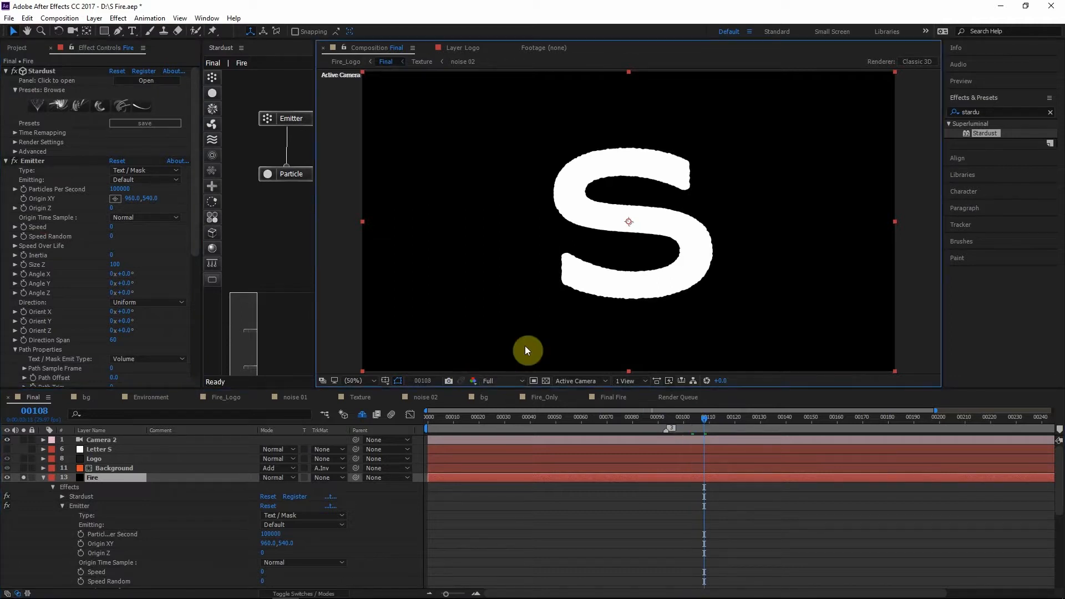
Set the Fire particle size to 3 pixels and its feather to 100, and inspect the S edges at 100% zoom
scroll(28, 290, "down", 5)
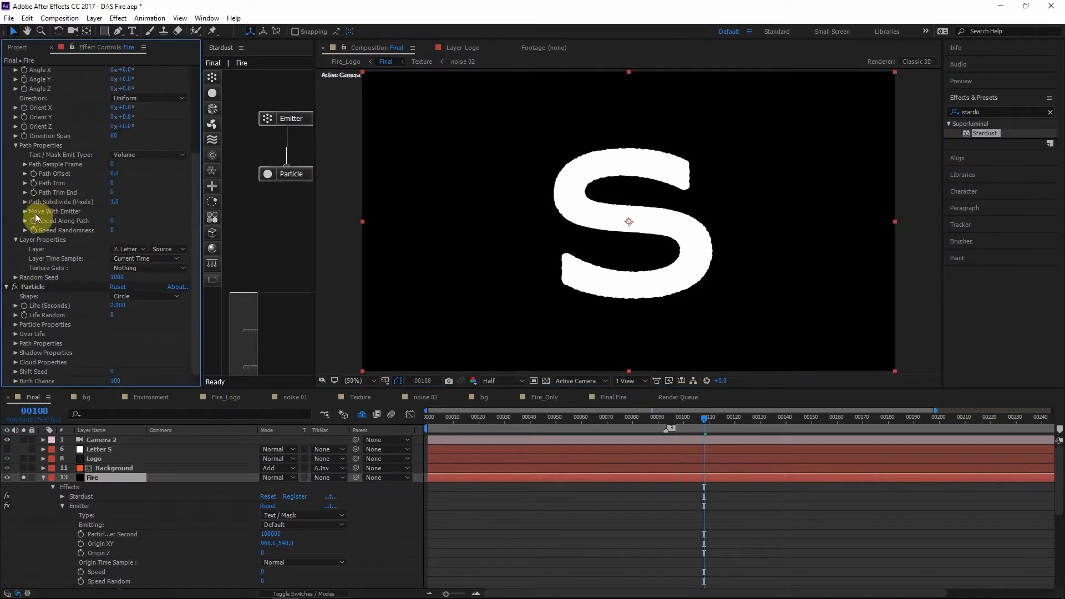
left_click(17, 324)
scroll(18, 325, "down", 2)
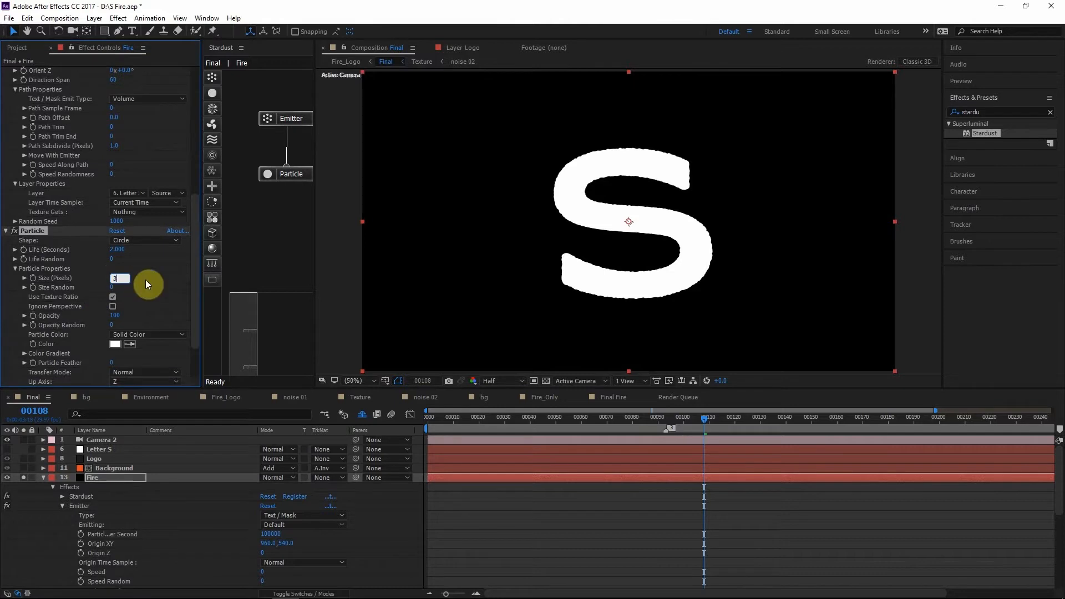
left_click_drag(110, 363, 867, 364)
key("period")
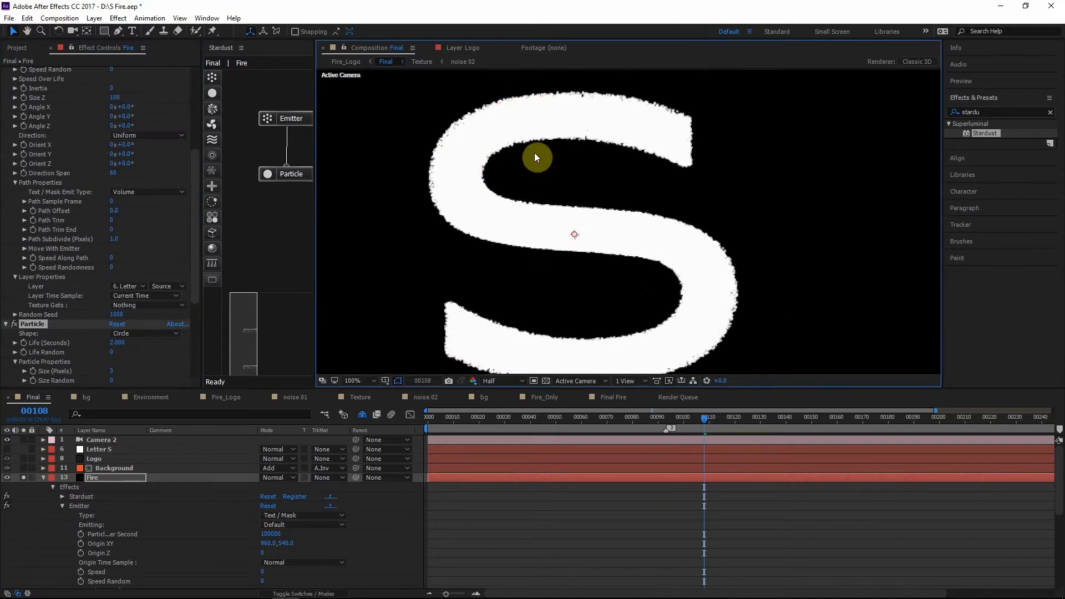
key("h")
left_click_drag(540, 157, 549, 129)
key("v")
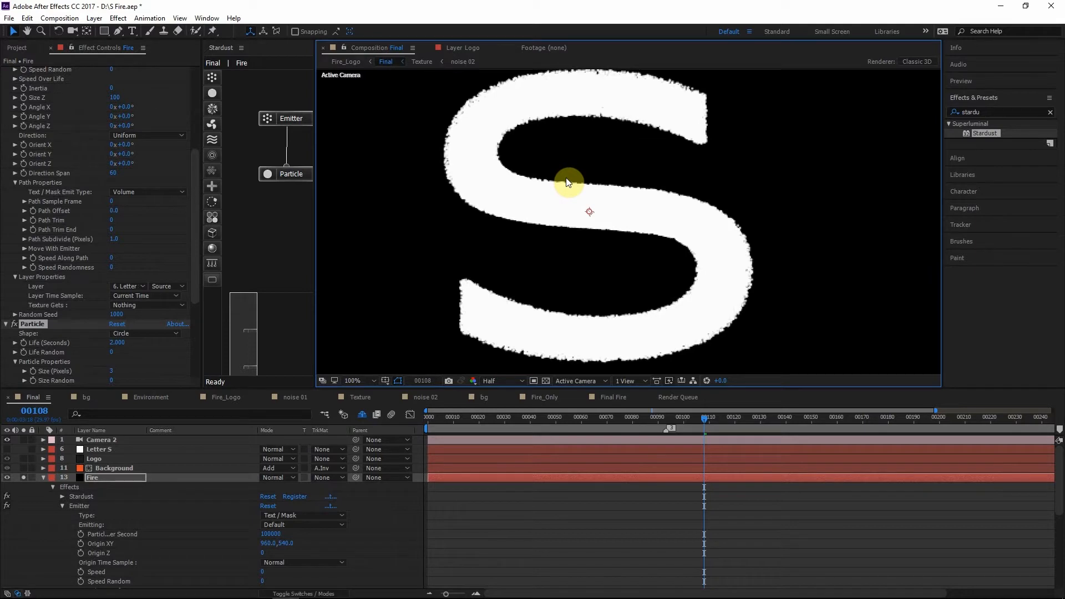
left_click_drag(578, 146, 574, 171)
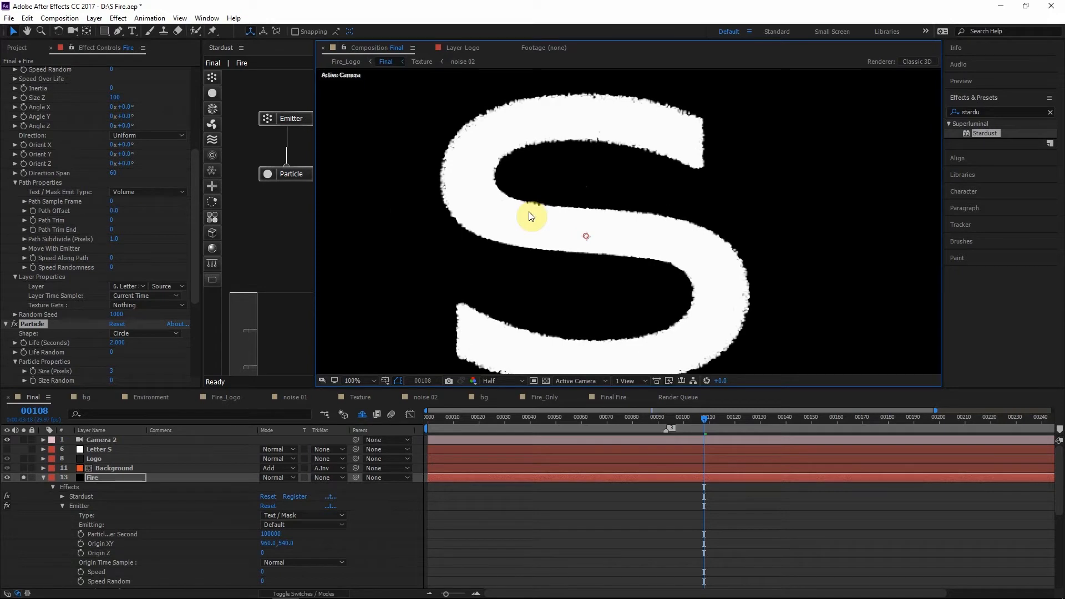
Add a Force node connected below the Particle node and line up the Emitter, Particle and Force nodes in a compact column
left_click_drag(211, 124, 296, 213)
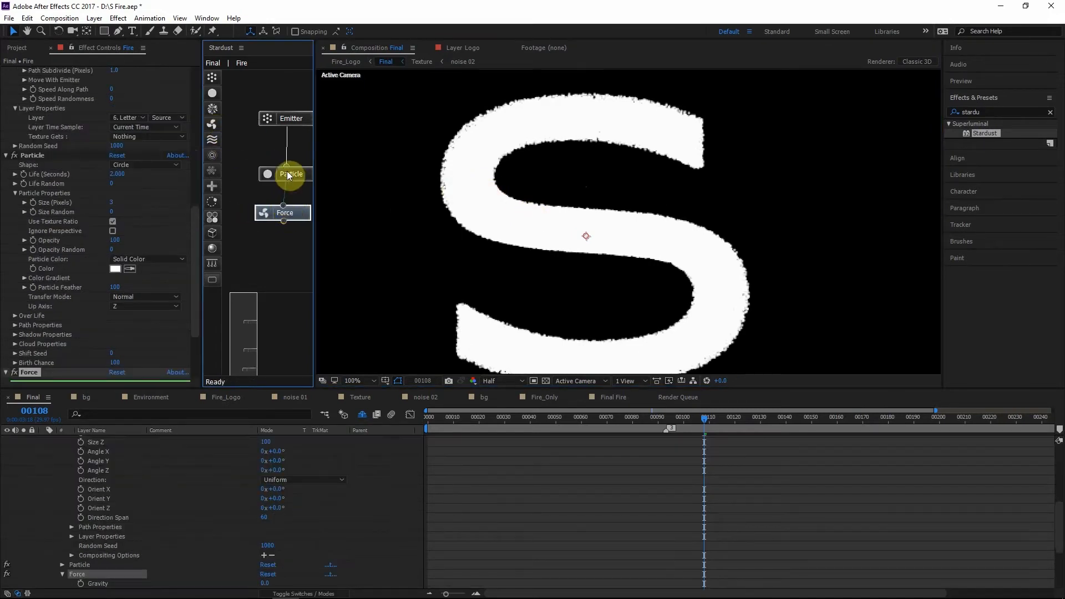
left_click_drag(288, 114, 255, 85)
left_click_drag(287, 173, 258, 115)
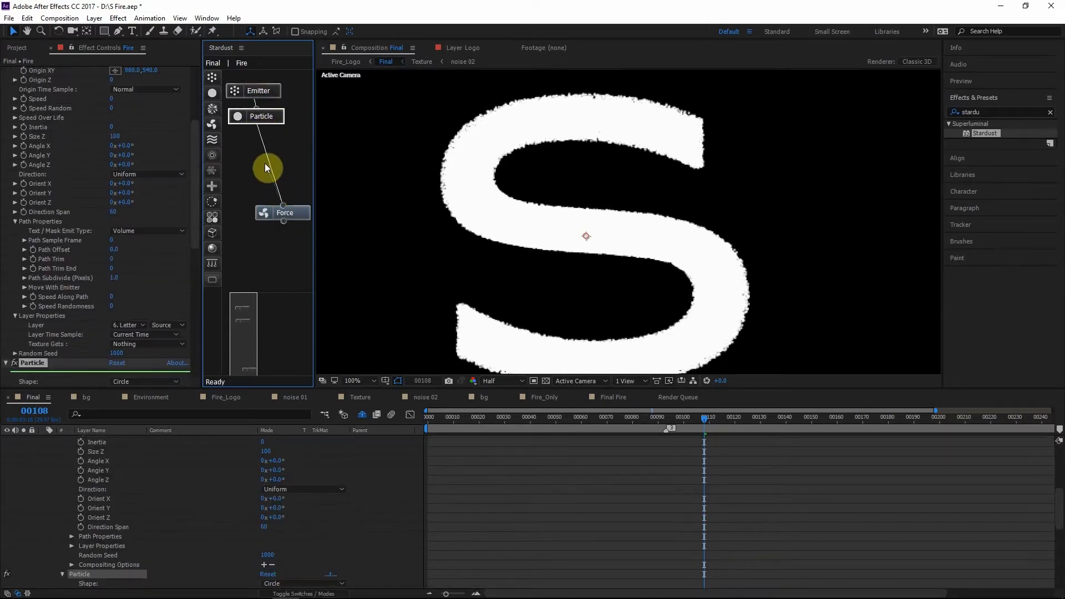
left_click_drag(295, 218, 270, 152)
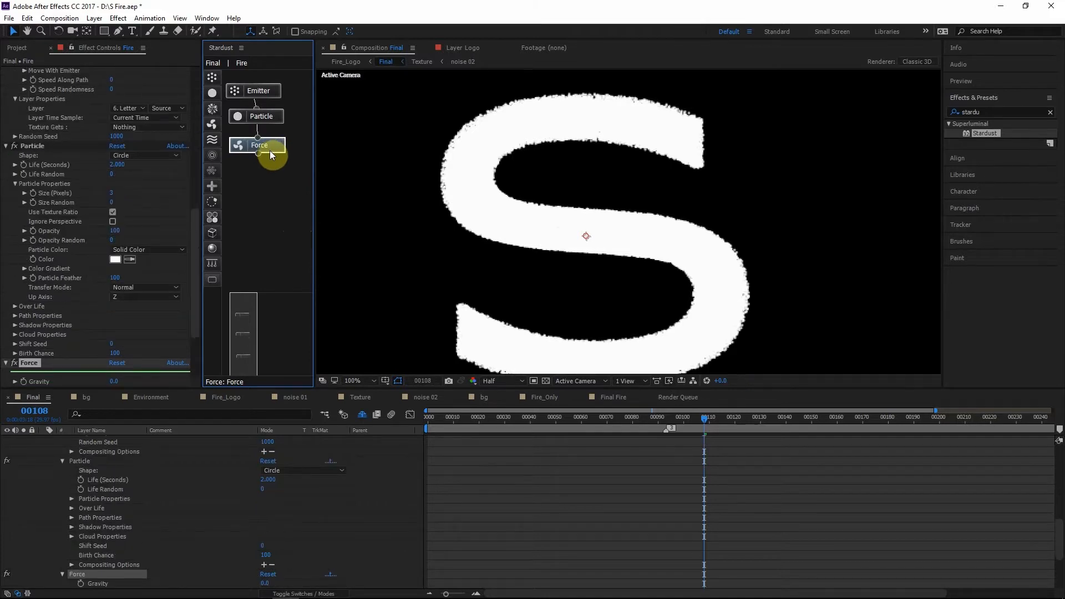
Set the Force node's Wind Y to -400 and scrub the timeline back to frame 98
scroll(44, 218, "down", 4)
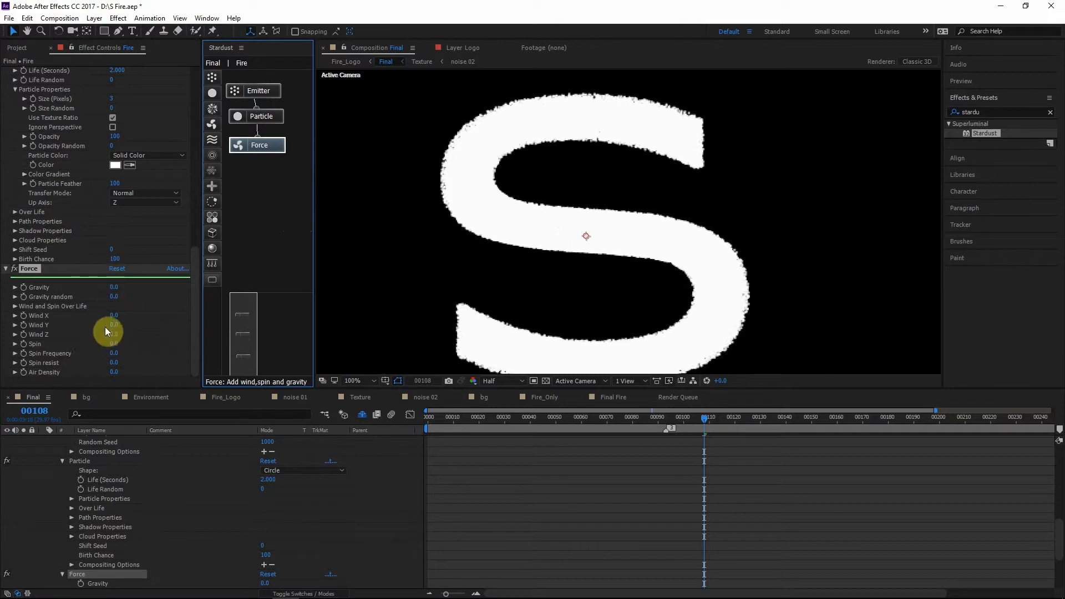
left_click_drag(633, 240, 629, 238)
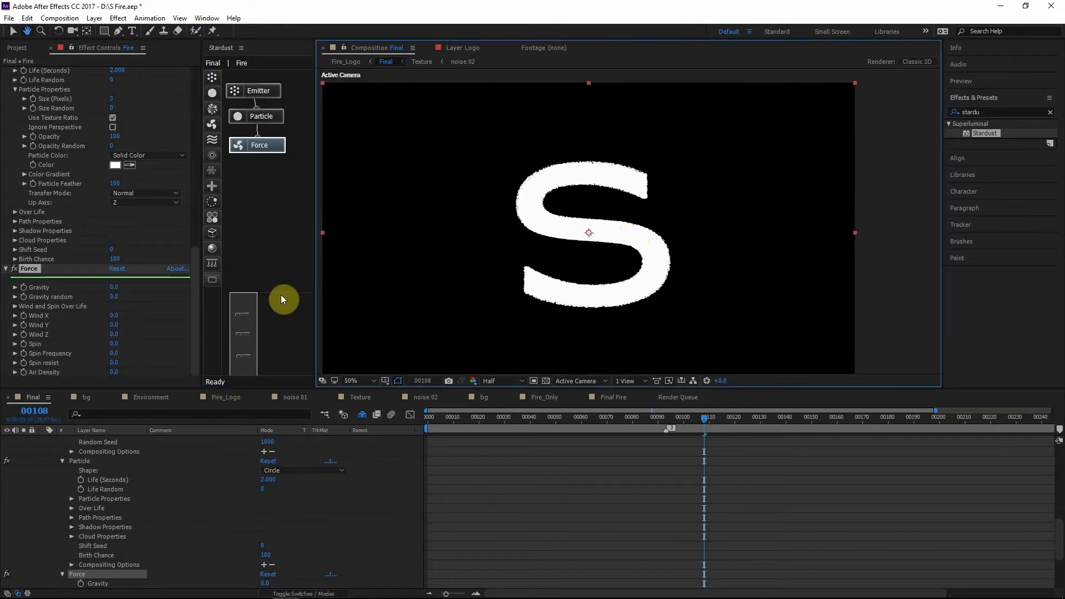
left_click(112, 325)
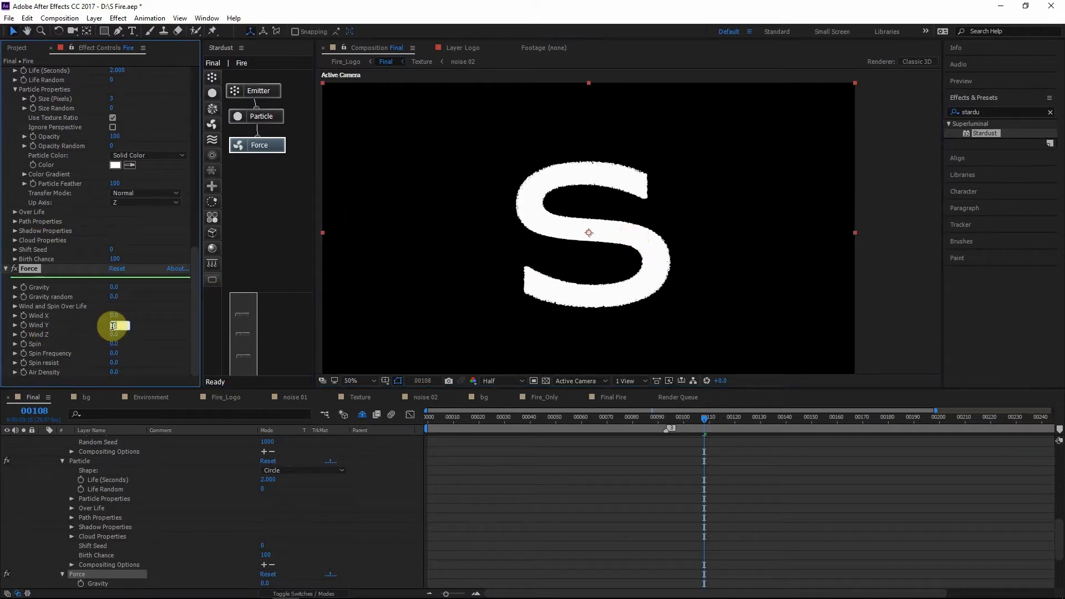
type("-400")
key("Return")
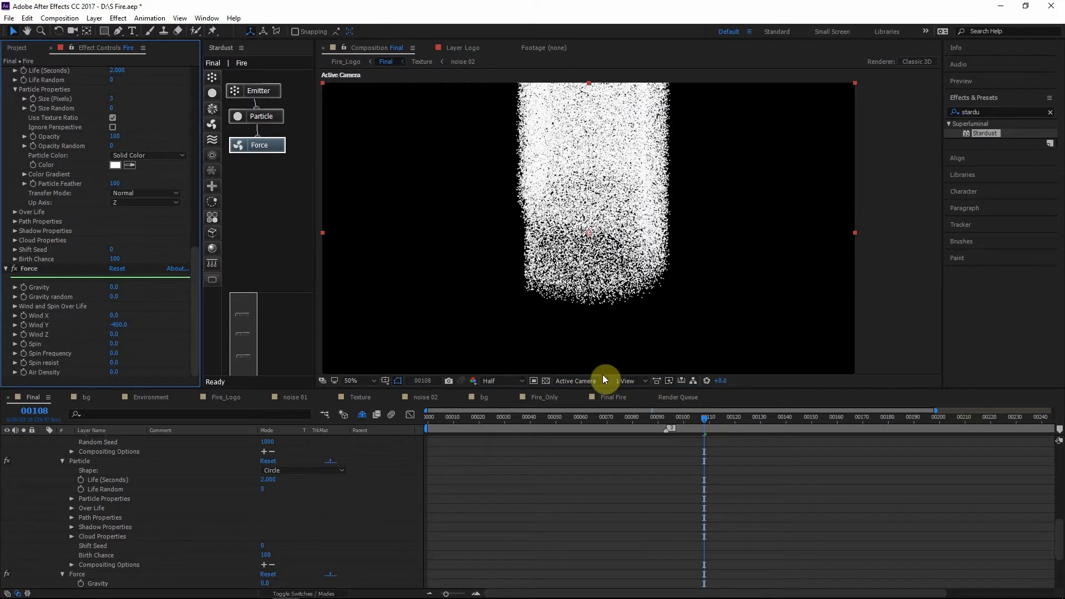
left_click_drag(702, 417, 680, 417)
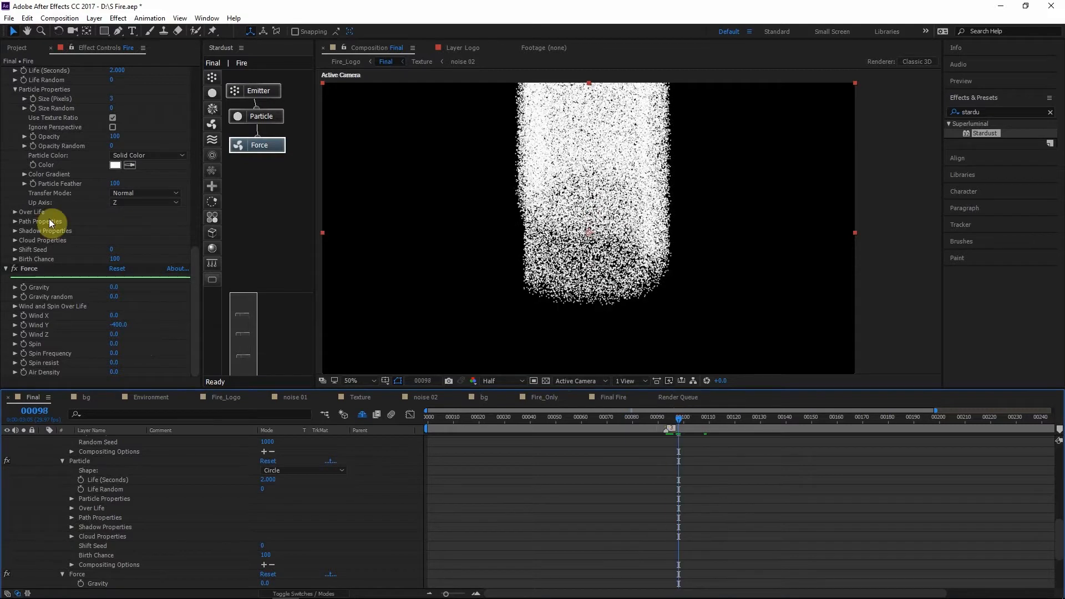
Set the Fire particle's Life to 0.35 seconds
scroll(49, 218, "up", 6)
scroll(49, 219, "up", 4)
left_click_drag(637, 189, 622, 218)
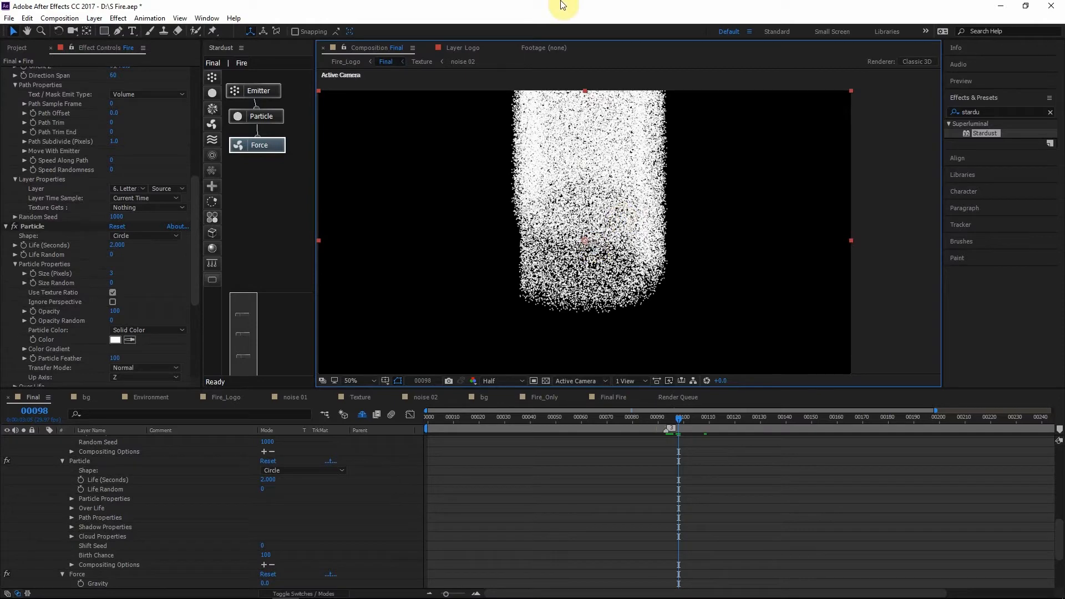
left_click_drag(566, 139, 551, 220)
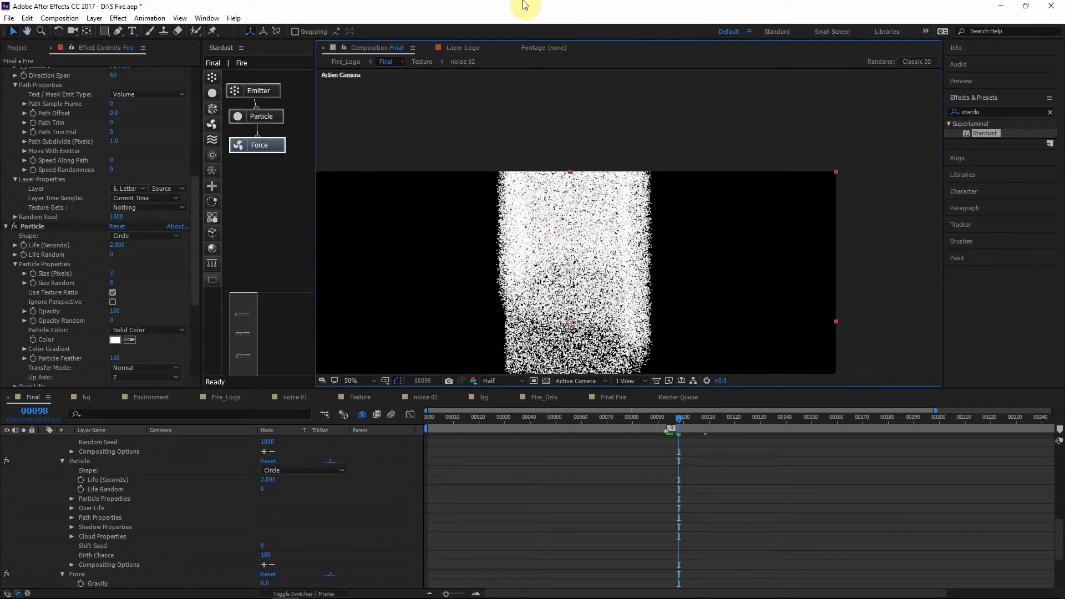
left_click_drag(590, 266, 596, 211)
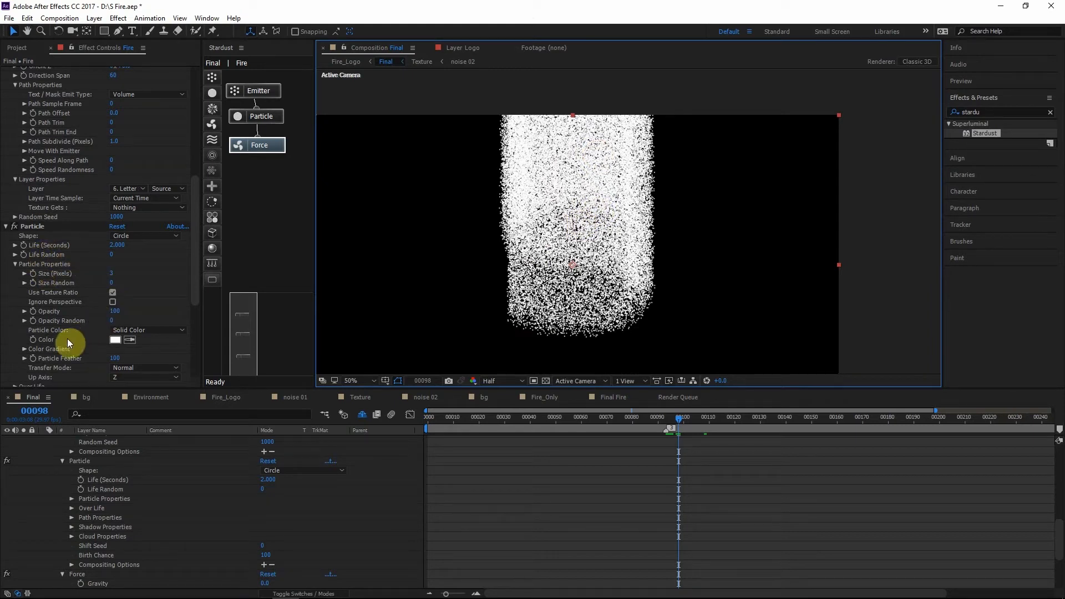
left_click(114, 245)
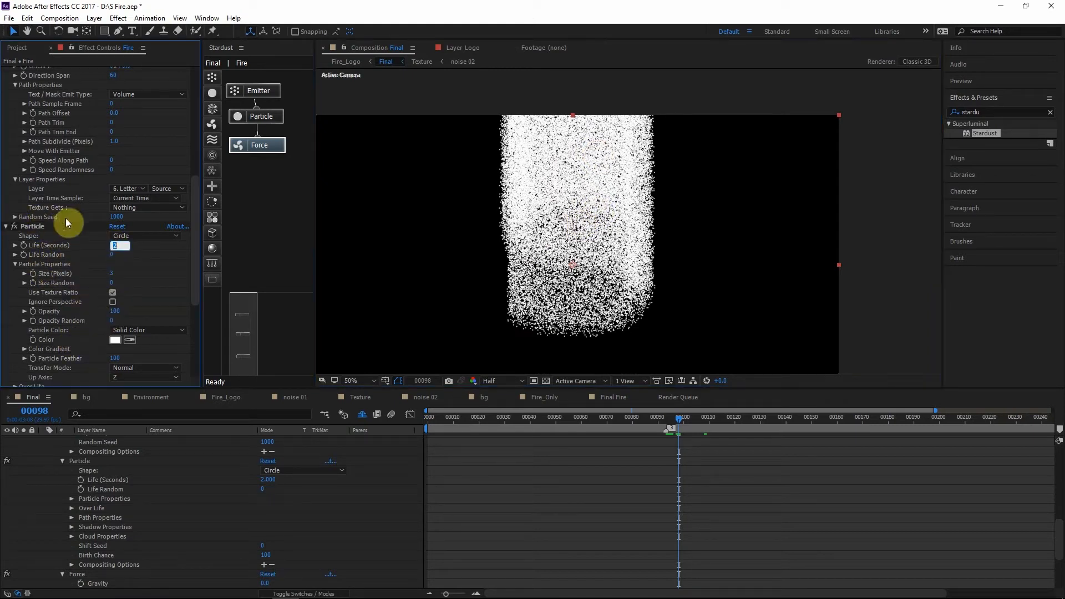
type("1.35")
key("Return")
Play a preview of the rising particles from frame 54 and scrub the timeline to frame 71
left_click_drag(666, 419, 561, 410)
left_click(965, 81)
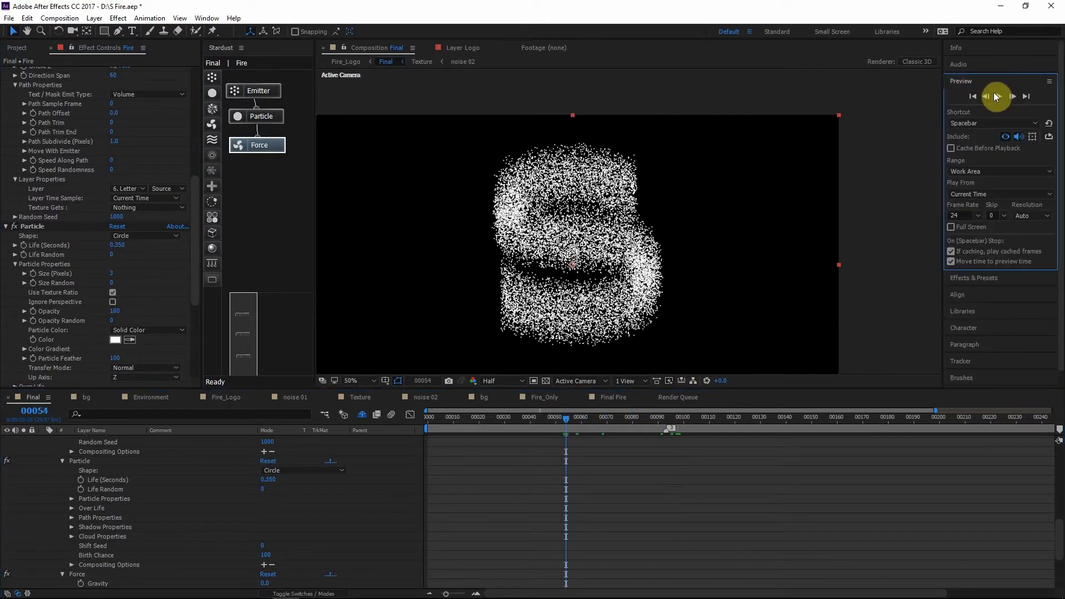
left_click(998, 96)
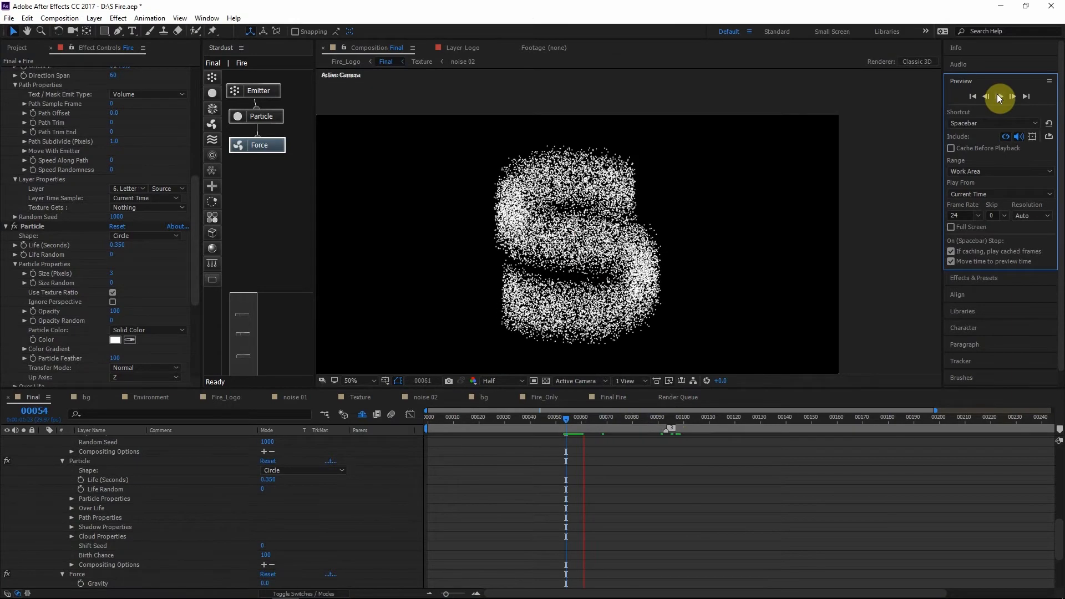
left_click(569, 424)
left_click_drag(577, 423, 582, 423)
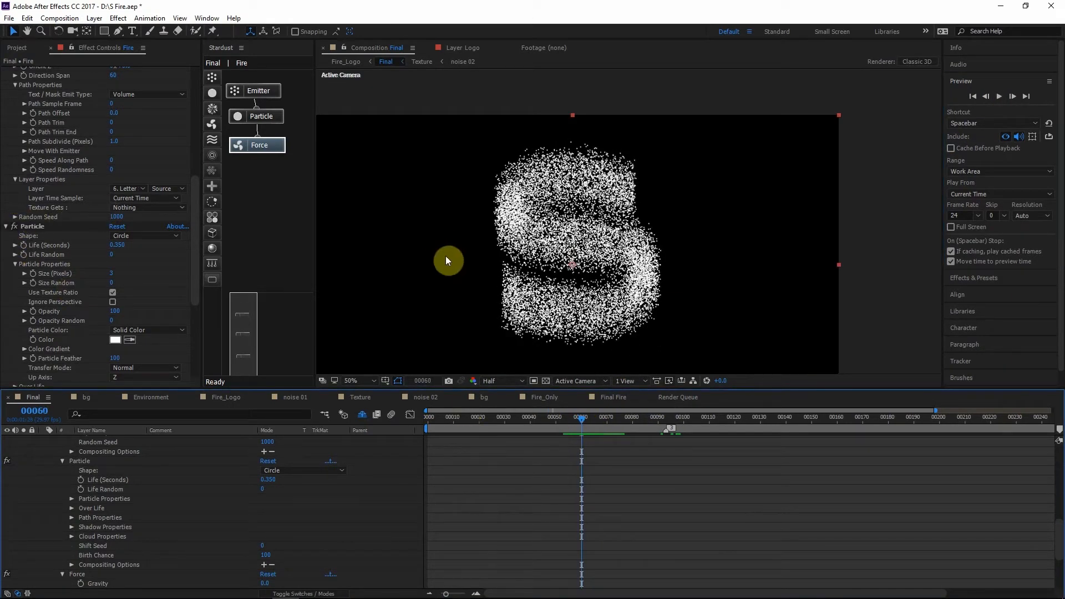
left_click(77, 256)
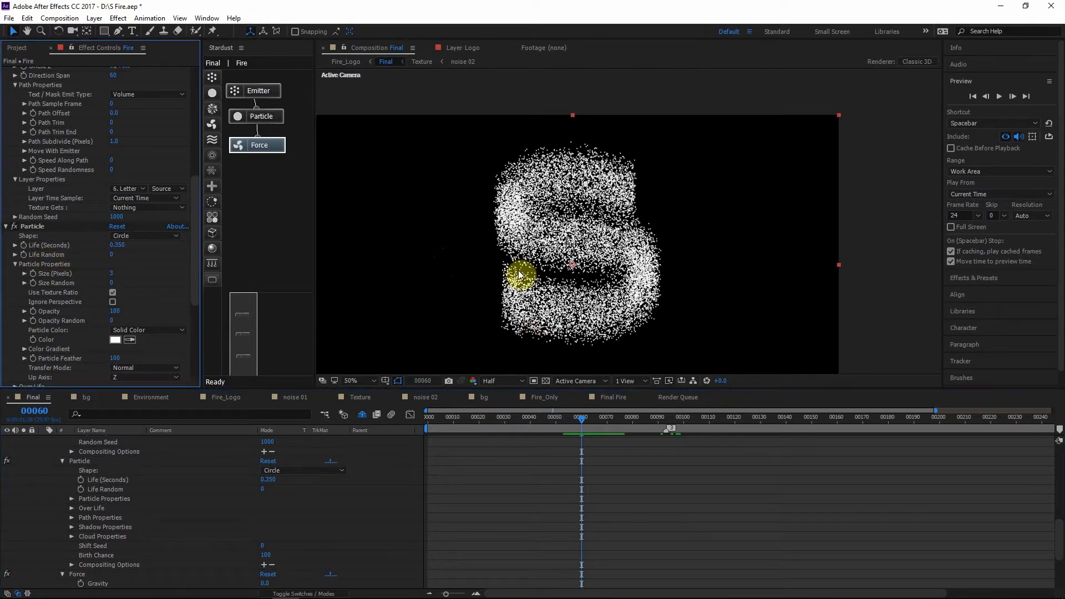
left_click_drag(562, 413, 608, 413)
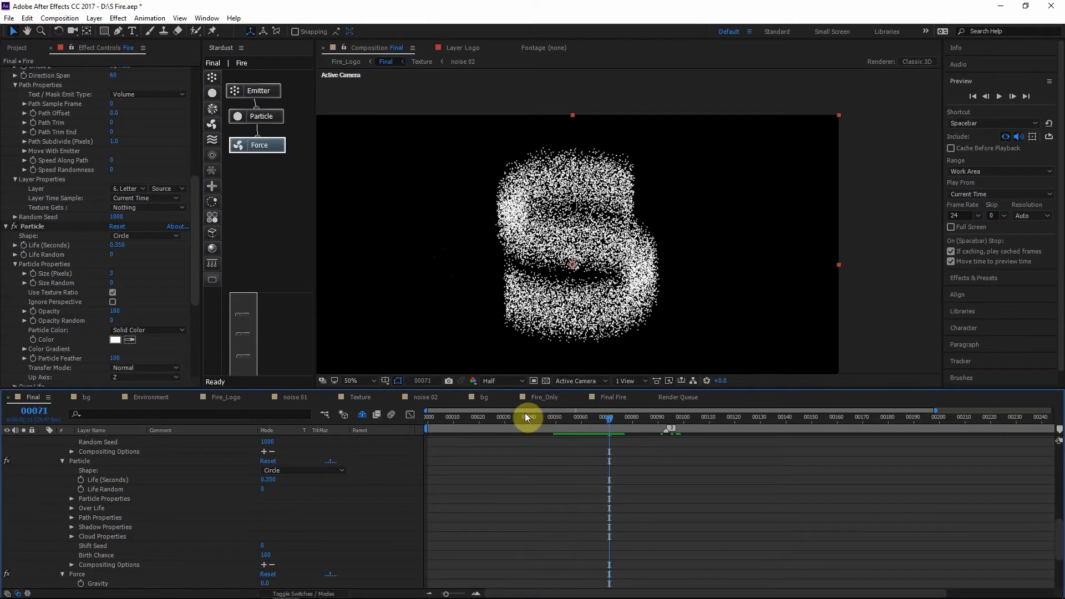
Set the Fire emitter's Particles Per Second to 1000000 and check the particle edges at 100% zoom on frame 72
scroll(79, 210, "up", 5)
scroll(79, 208, "up", 3)
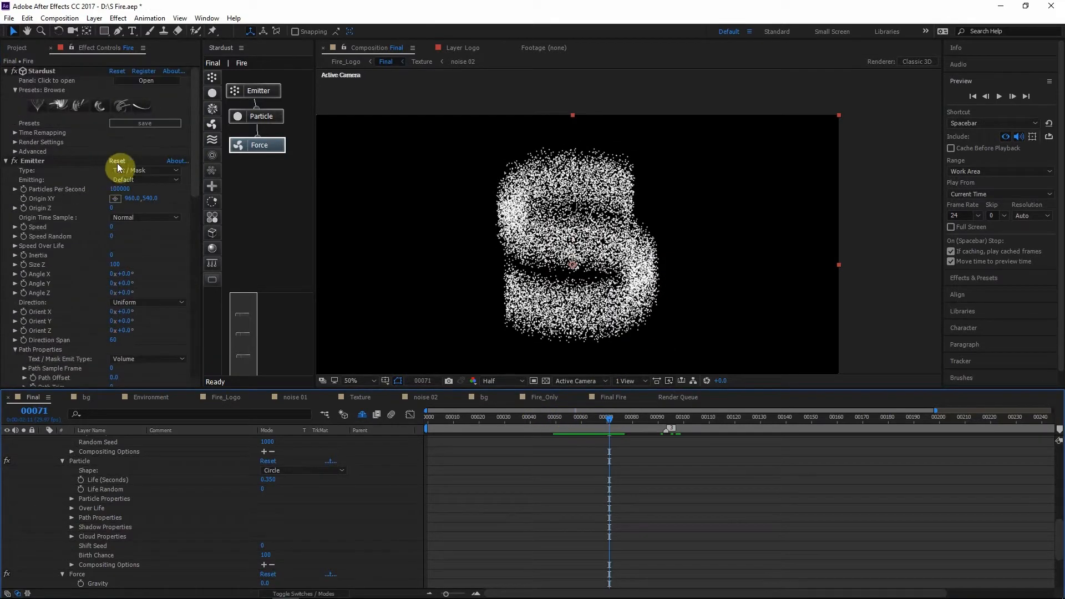
left_click(121, 189)
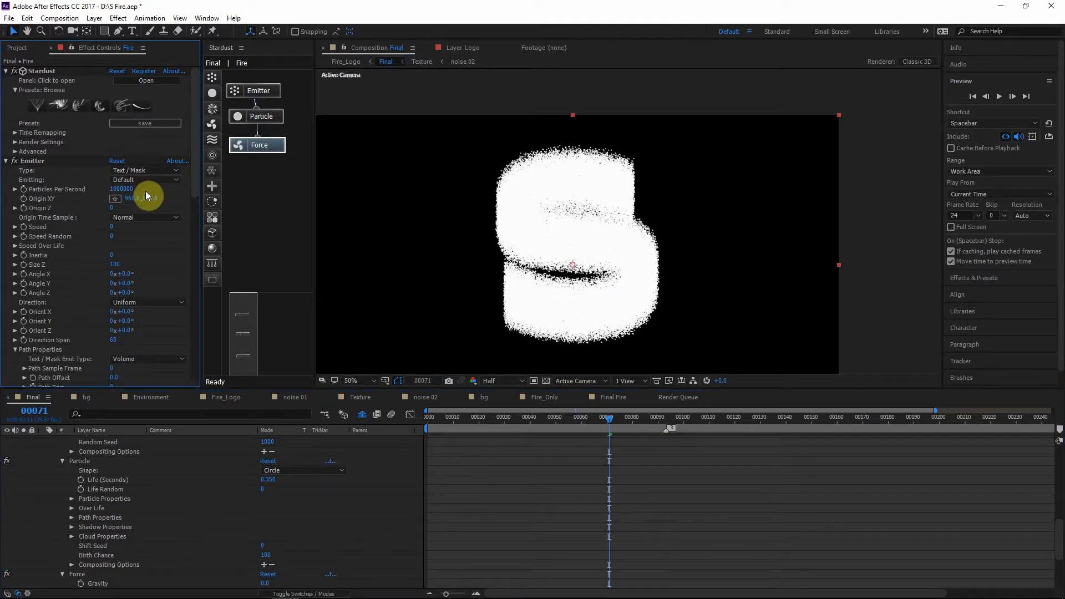
left_click_drag(198, 164, 198, 191)
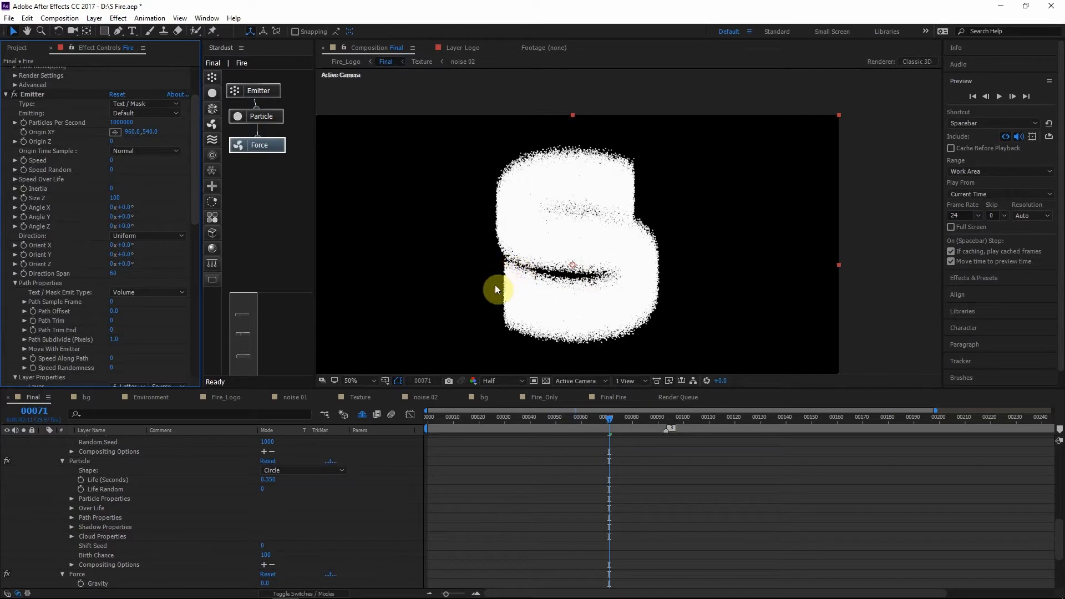
scroll(573, 195, "up", 2)
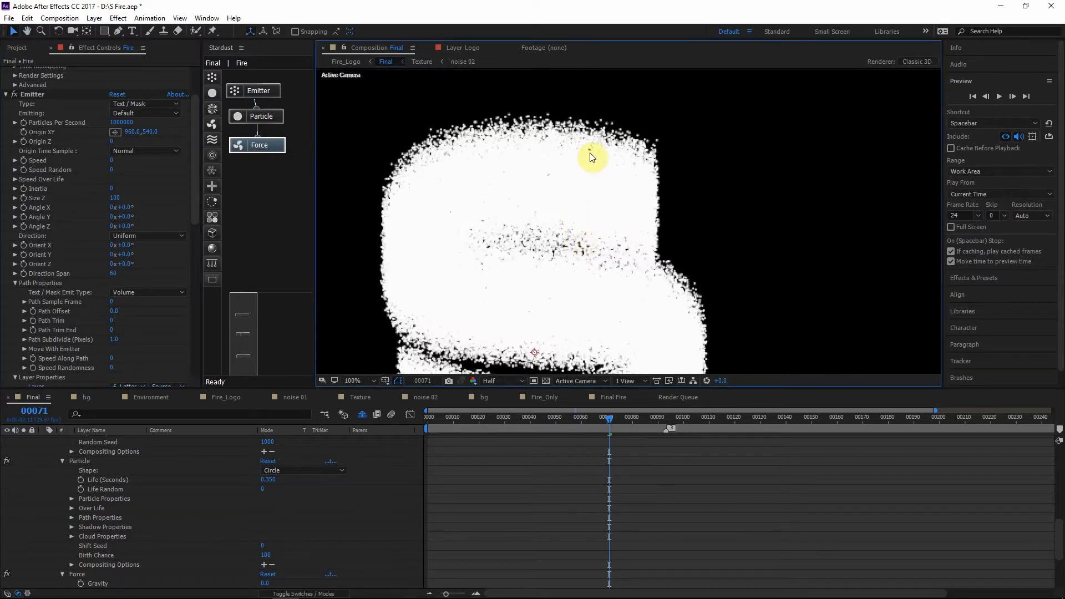
left_click(611, 417)
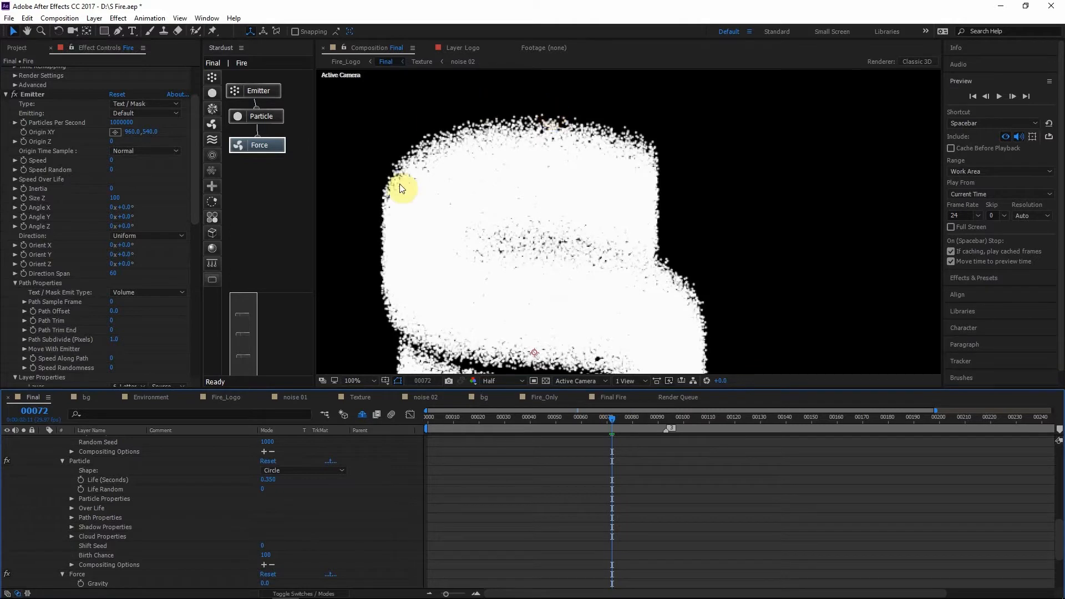
Shape the Fire particle's Opacity over-life curve to fall linearly from 1 to 0 and check the softened edges up close
scroll(522, 194, "down", 2)
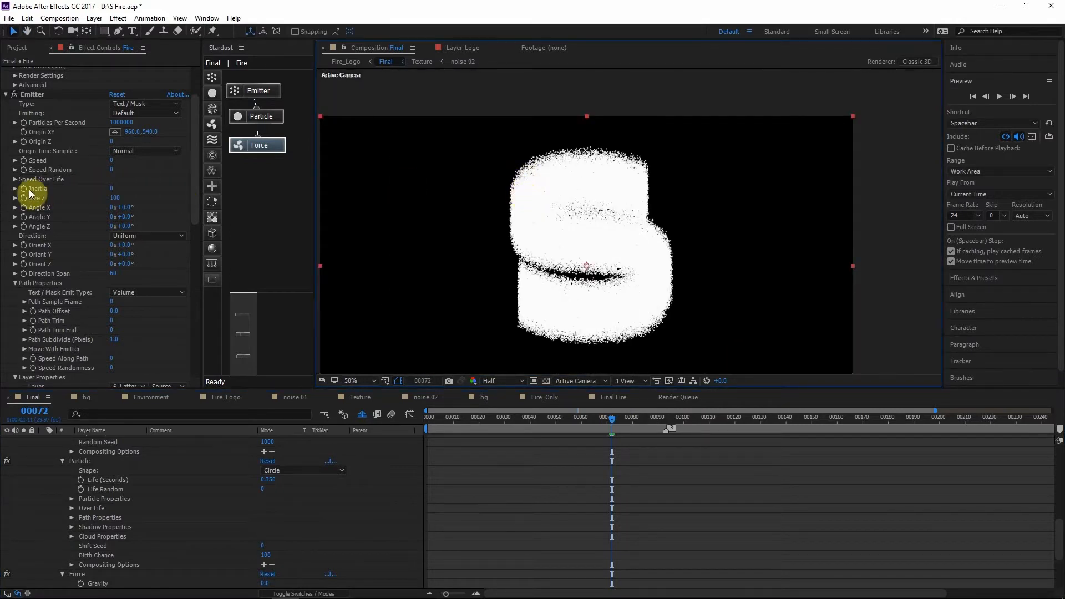
scroll(29, 190, "up", 3)
left_click(6, 161)
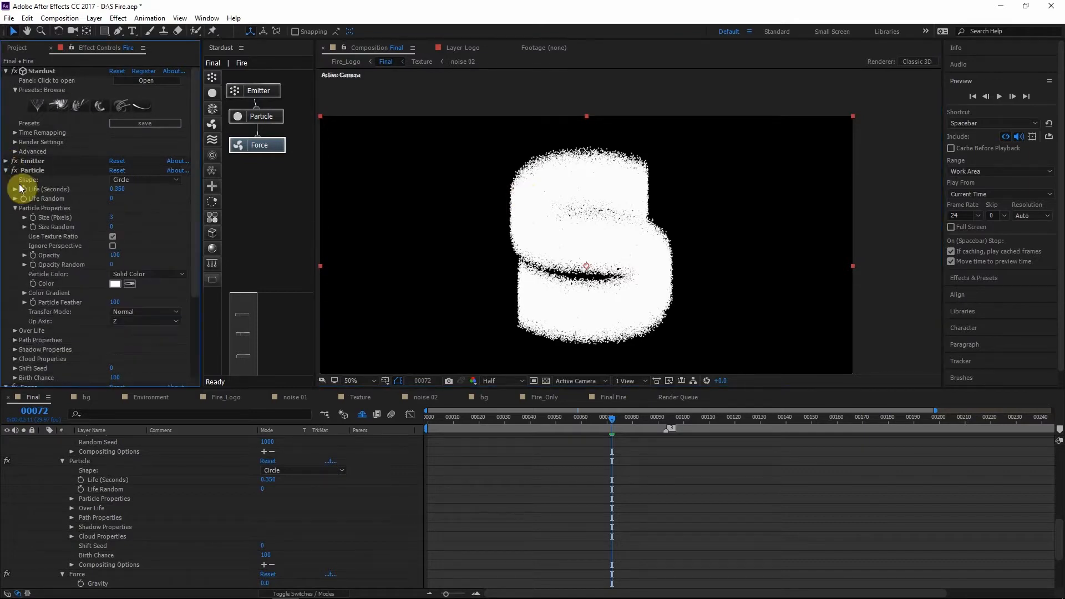
scroll(31, 215, "down", 2)
left_click(15, 281)
left_click(24, 300)
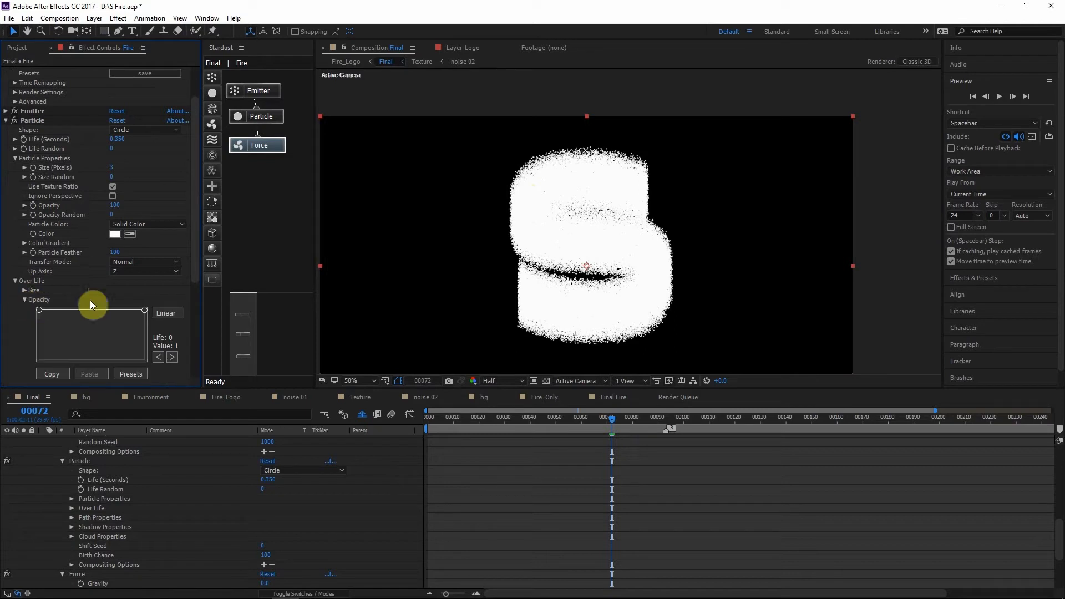
left_click_drag(144, 316, 154, 375)
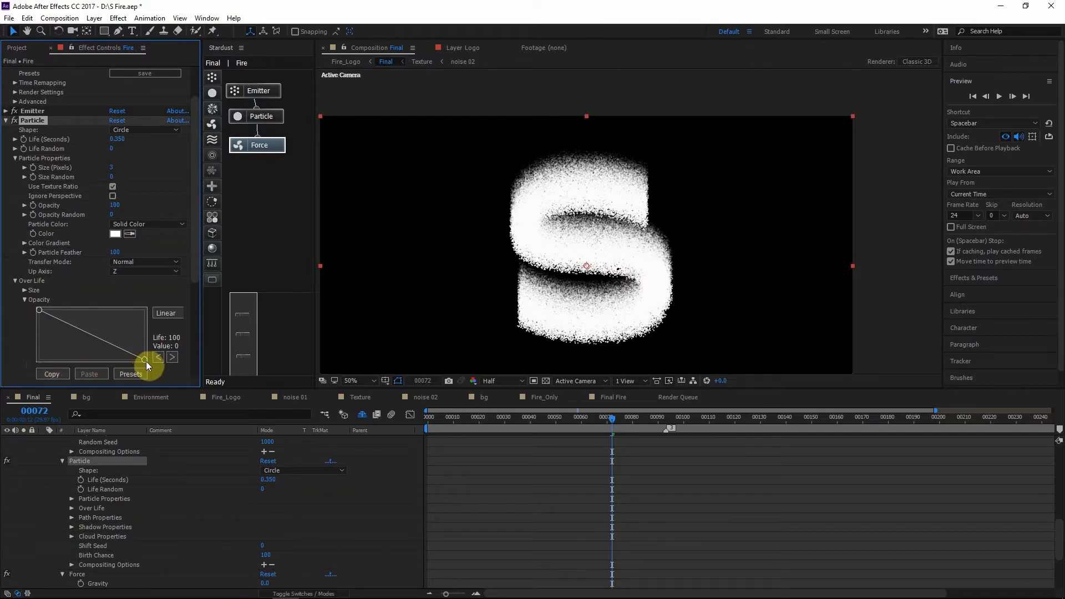
scroll(604, 278, "up", 1)
left_click_drag(604, 280, 607, 248)
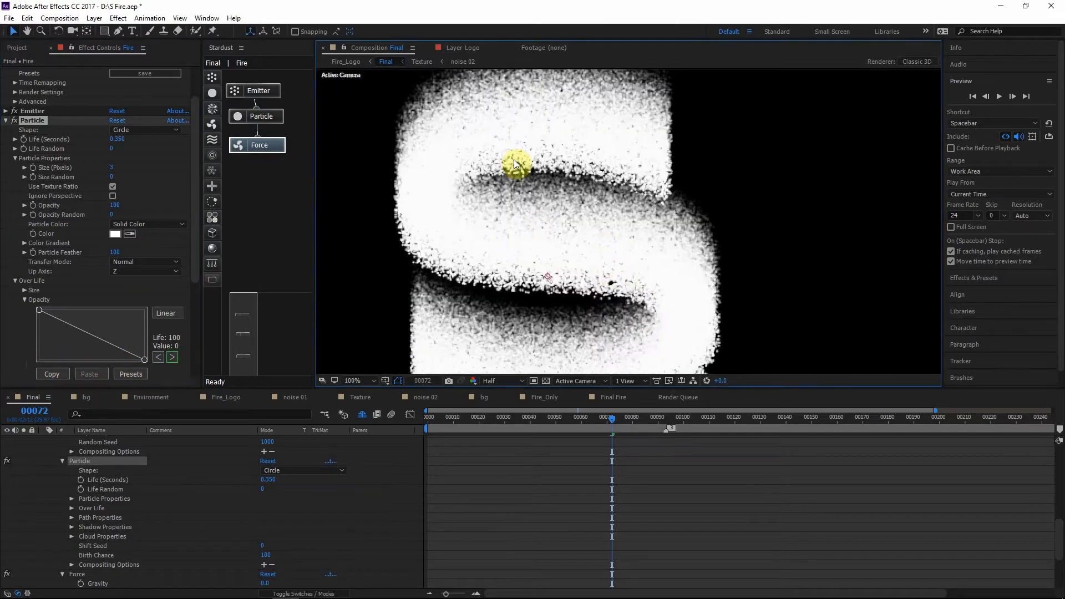
scroll(513, 161, "down", 1)
left_click(25, 299)
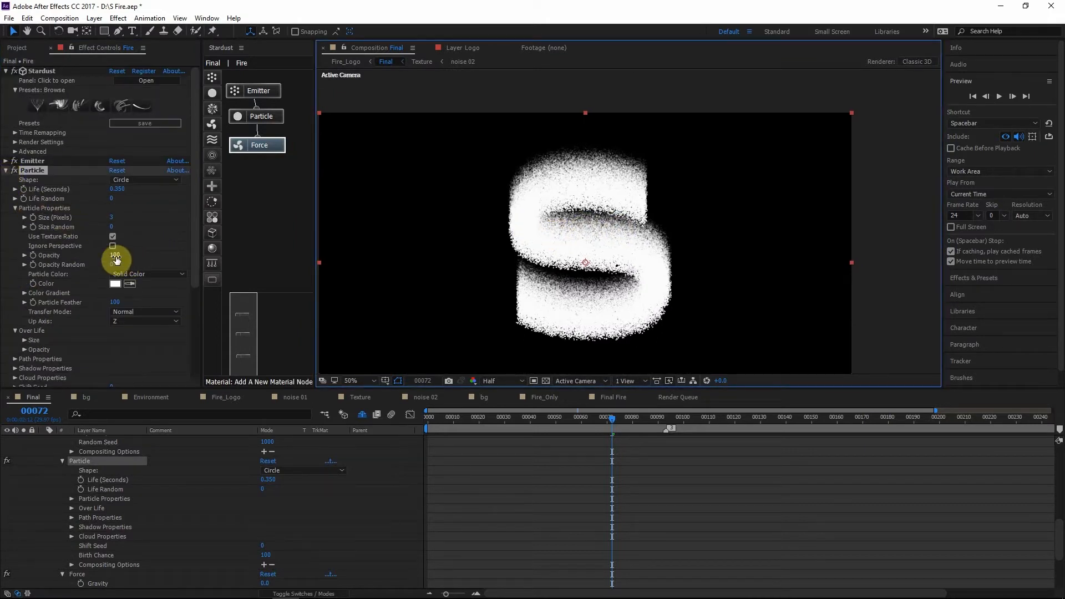
Set the Fire particle's Opacity to 40, inspect the grain up close and move the timeline to frame 75
left_click(116, 256)
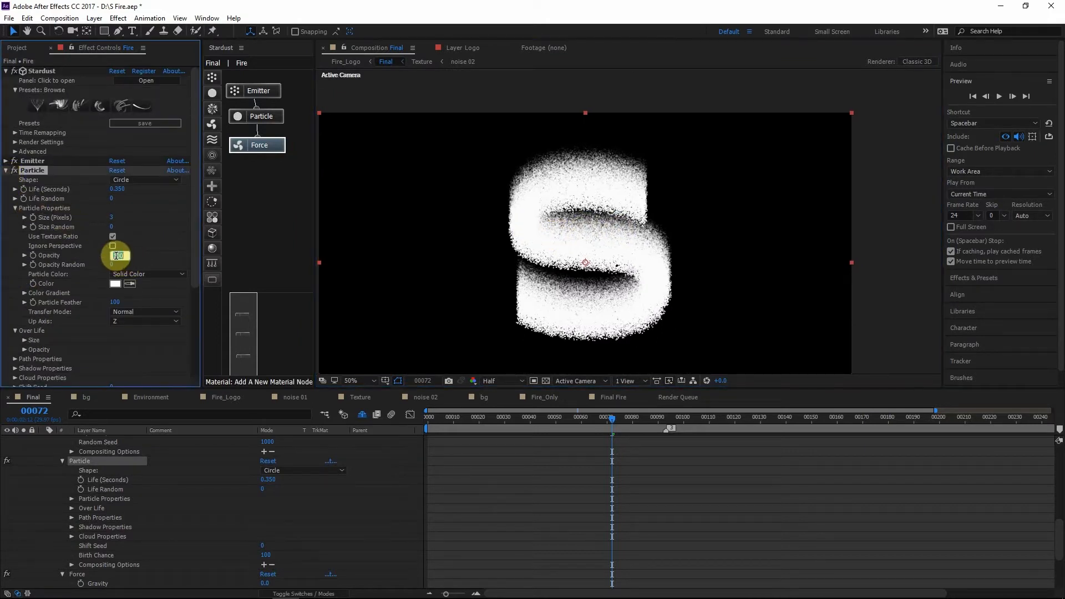
type("40")
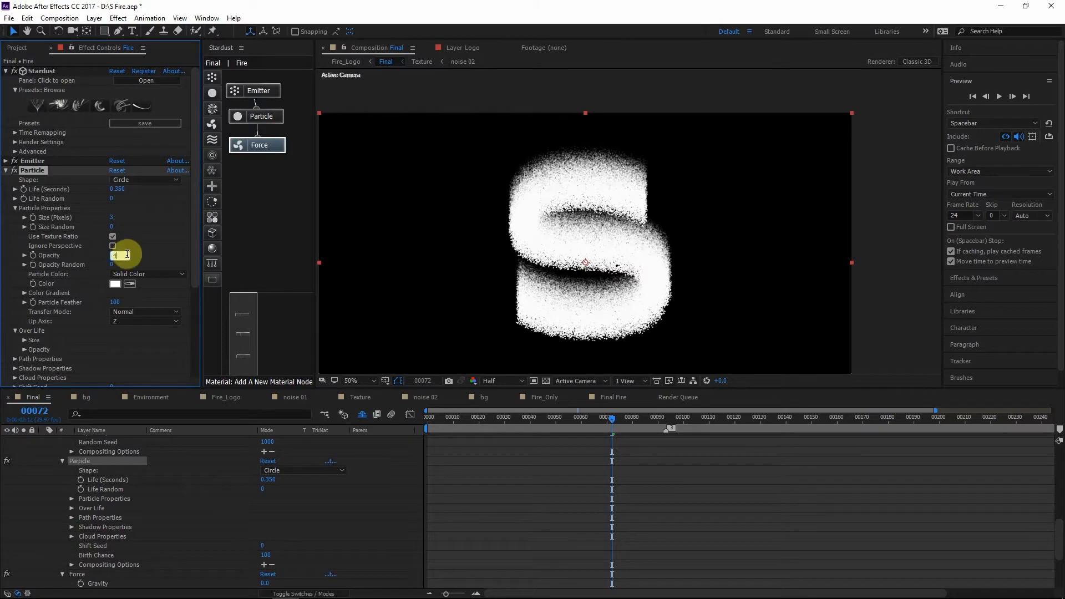
key("Return")
scroll(578, 255, "up", 2)
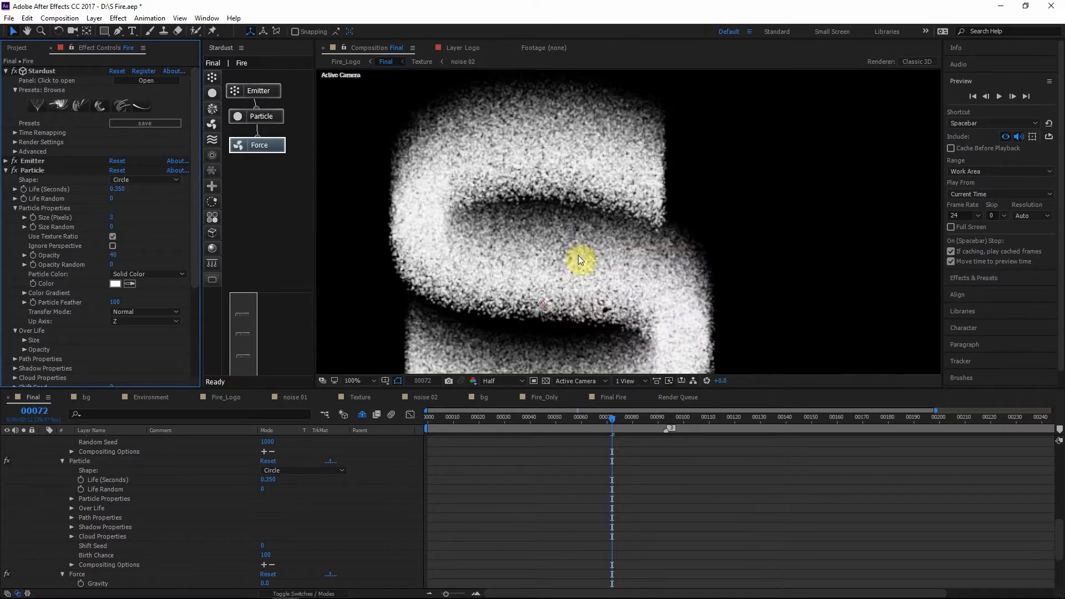
scroll(581, 325, "down", 2)
left_click(614, 420)
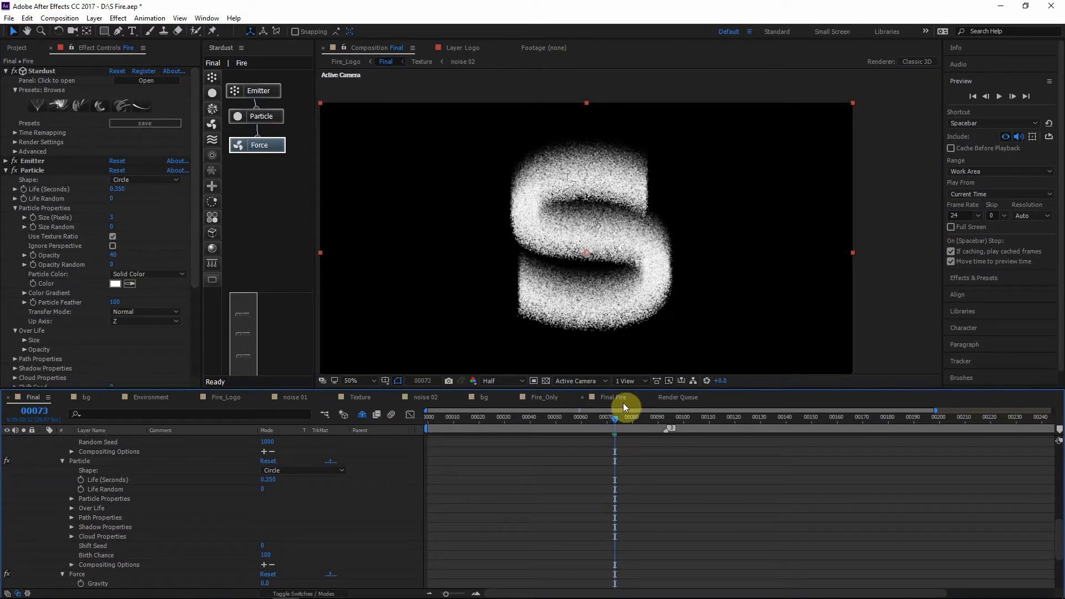
left_click(620, 420)
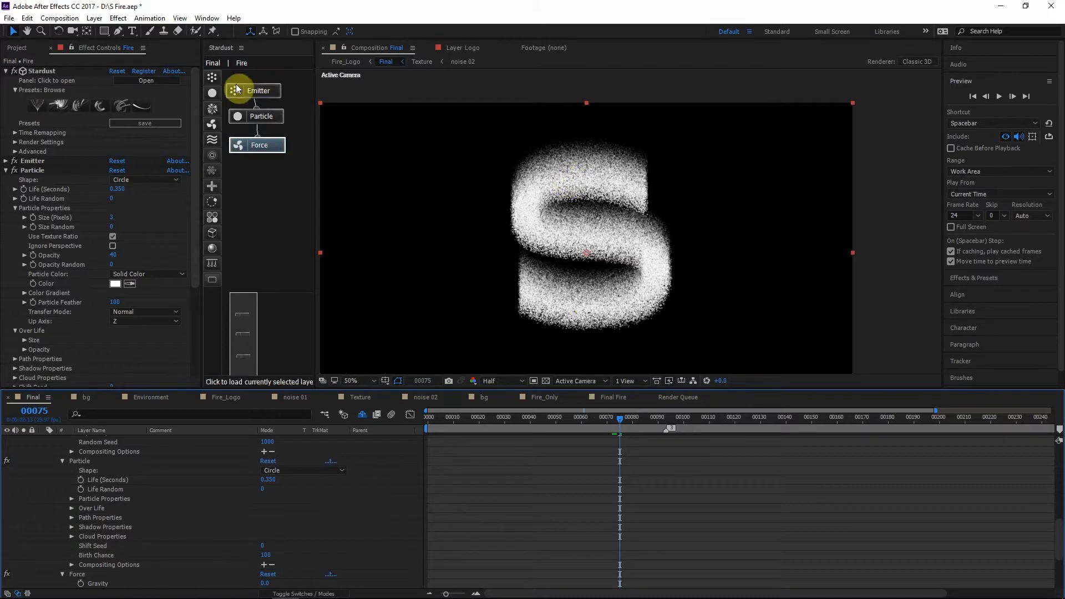
Add a Turbulence node below the Force node and connect it to the particle chain
left_click_drag(211, 145, 253, 181)
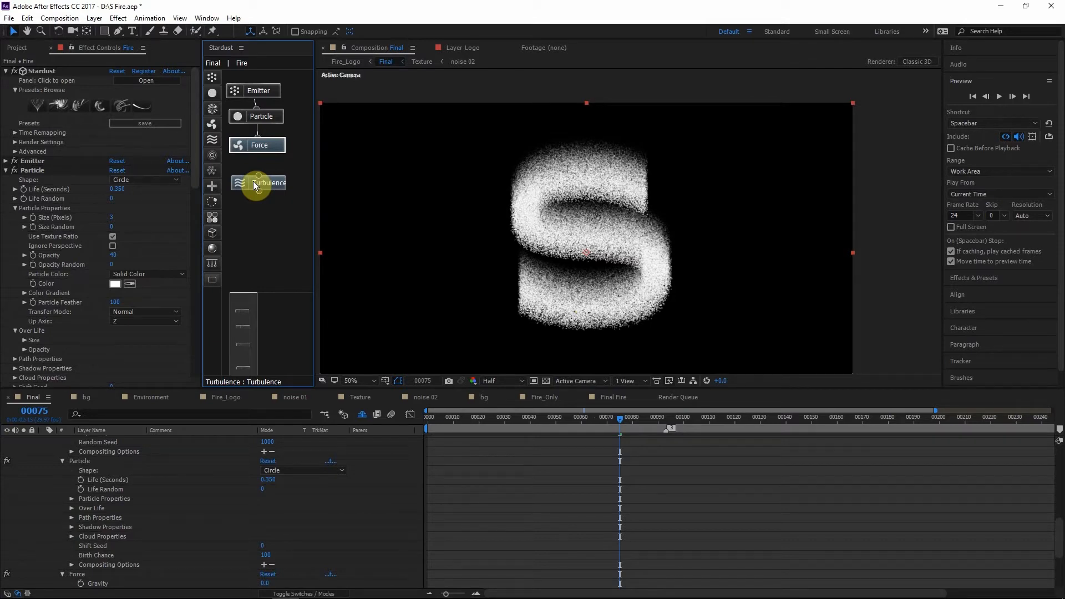
left_click(254, 182)
mouse_move(258, 175)
left_mouse_down()
mouse_move(260, 147)
mouse_move(266, 167)
left_mouse_up()
Set the Turbulence node's Position offset to 200 and move the timeline to frame 80
scroll(72, 245, "down", 8)
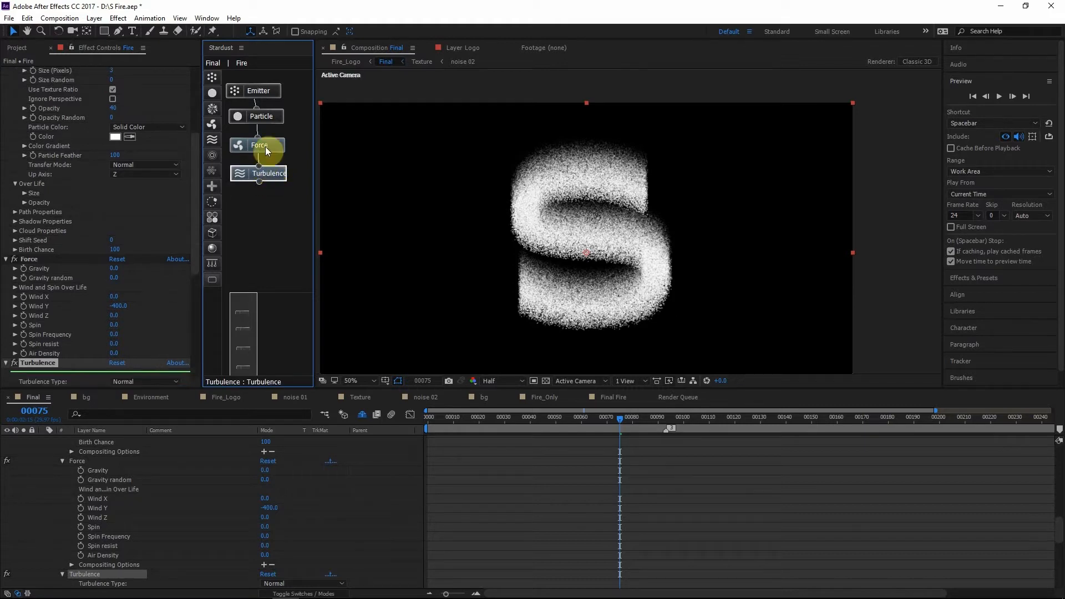
left_click(85, 223)
left_click(113, 223)
type("200")
left_click(164, 234)
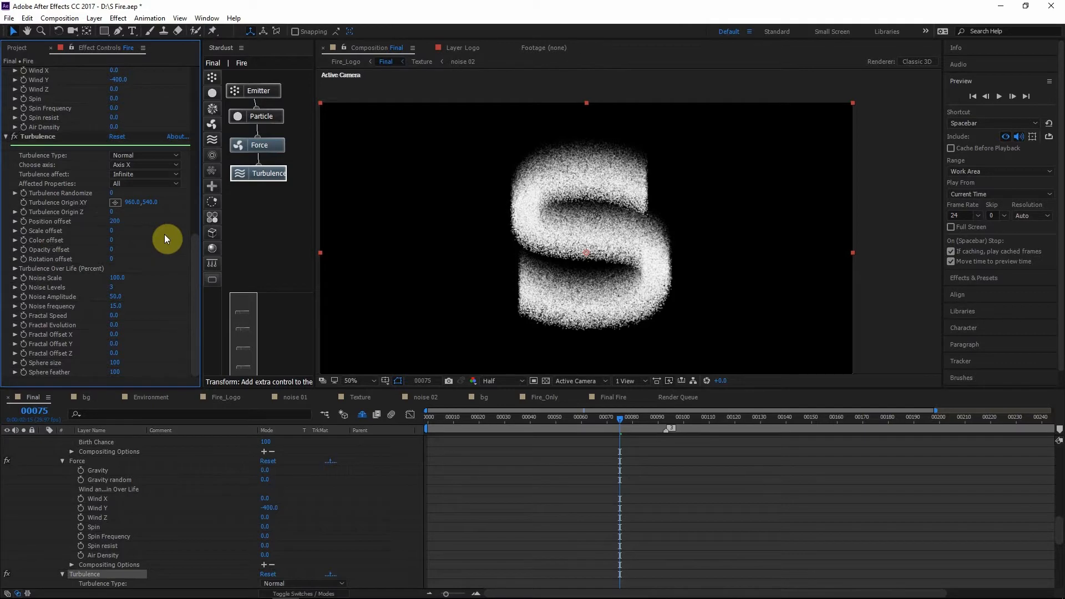
left_click(633, 417)
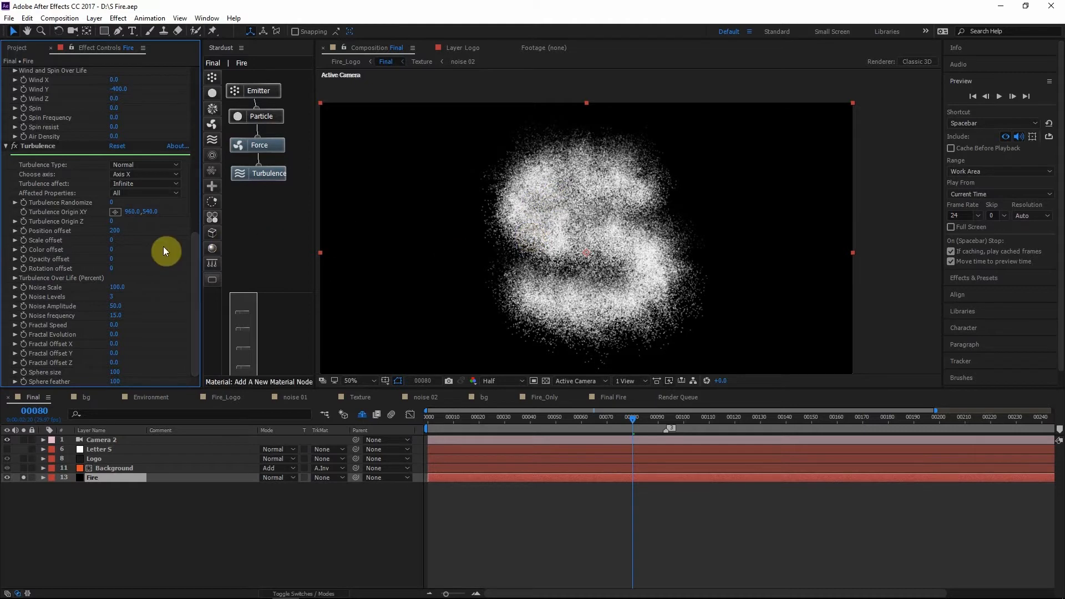
Make the Turbulence Over Life curve rise from 0 to 1, set Noise Scale to 500 and fit the composition in view
left_click(15, 278)
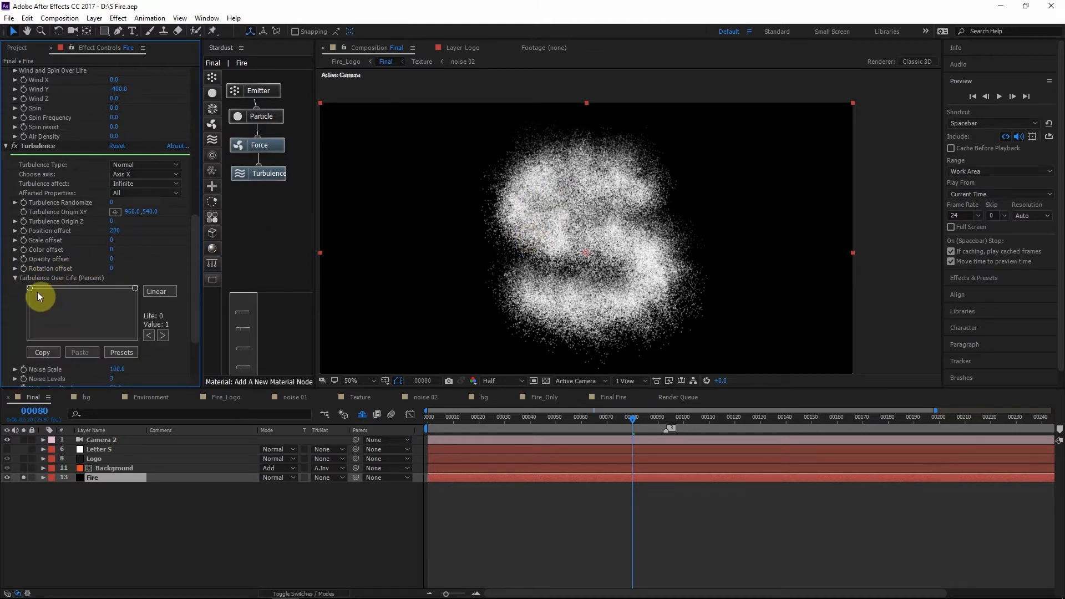
left_click_drag(30, 287, 17, 338)
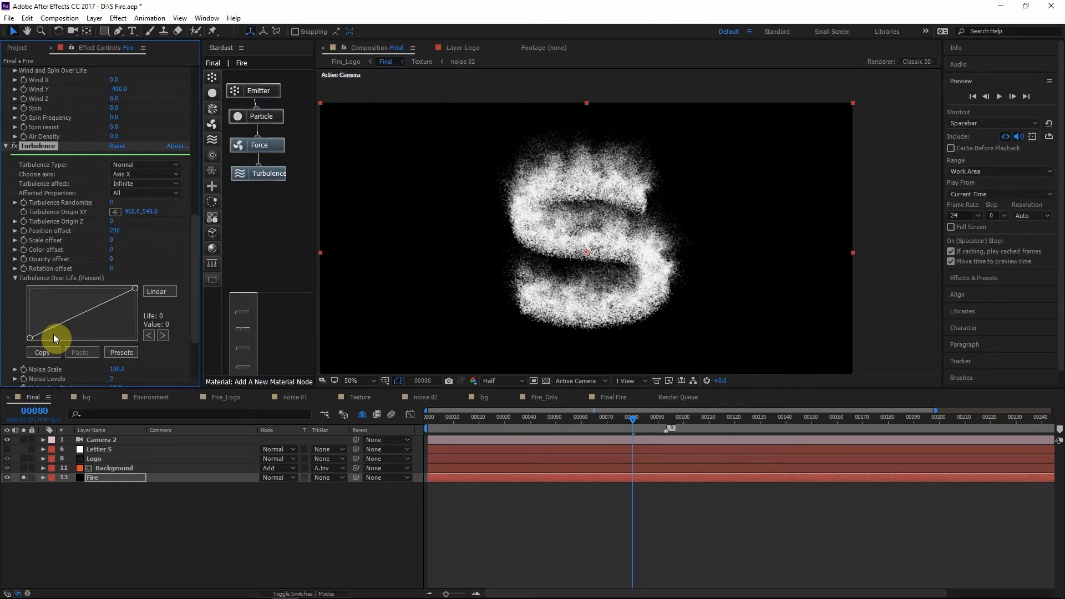
scroll(53, 334, "down", 3)
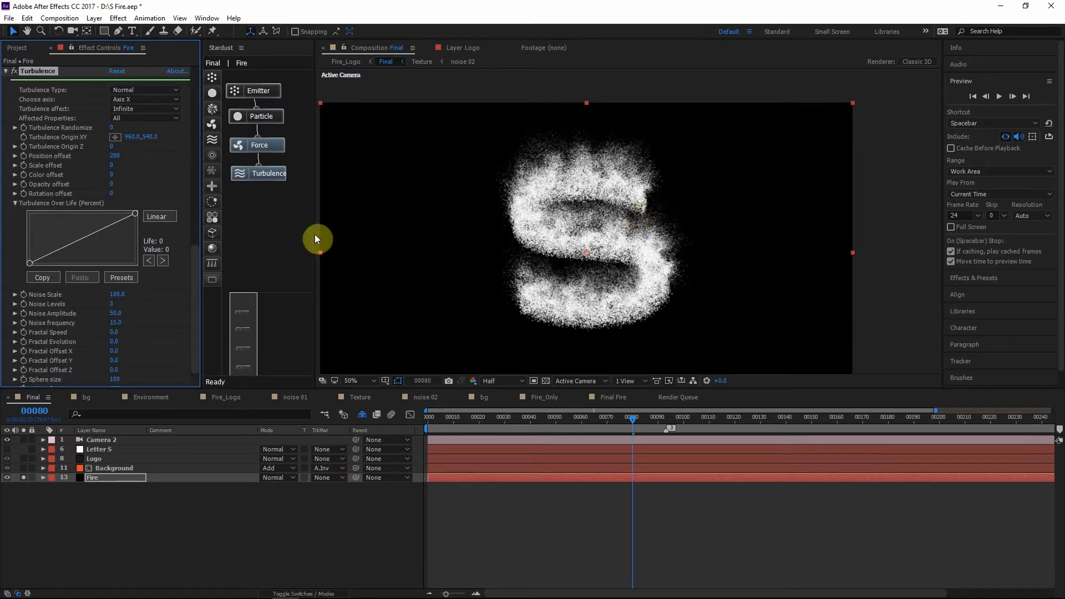
left_click(146, 297)
left_click(114, 295)
type("500")
key("Return")
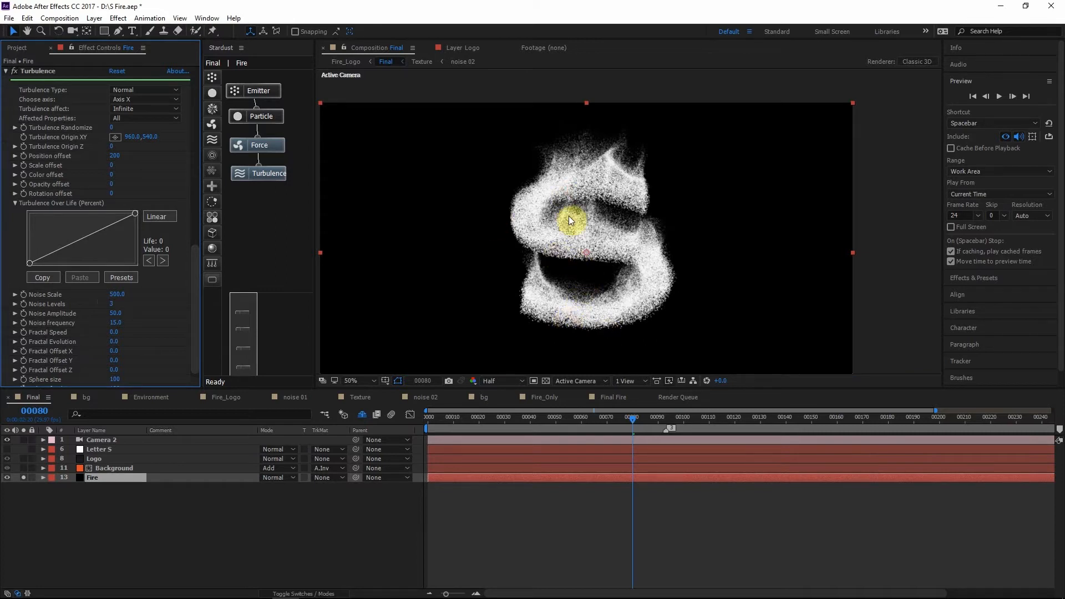
left_click(368, 380)
left_click(377, 337)
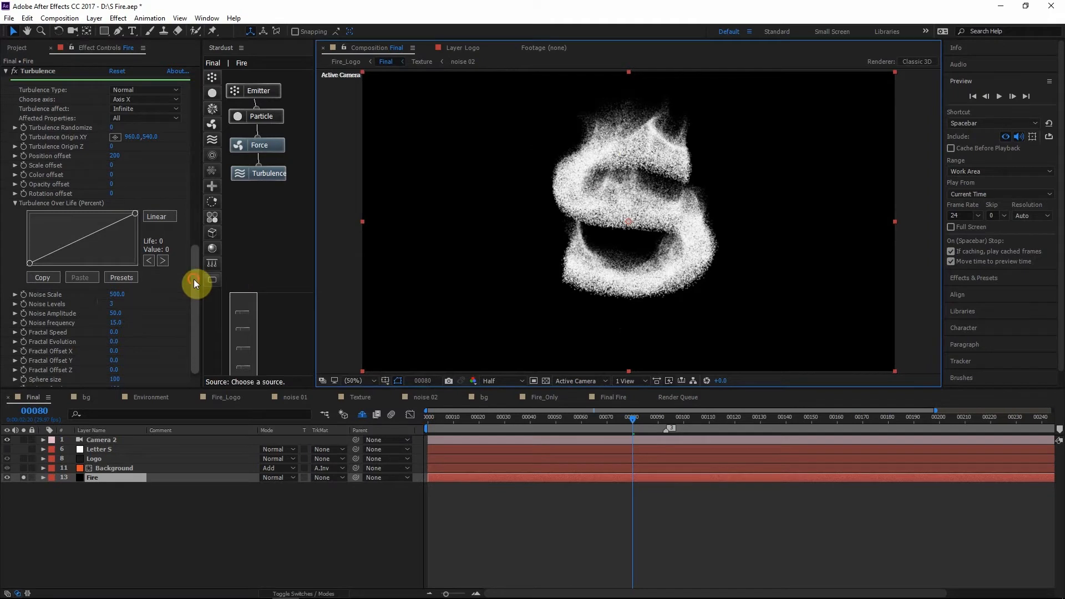
Set the Fire emitter's Size Z to 0
left_click_drag(194, 278, 203, 75)
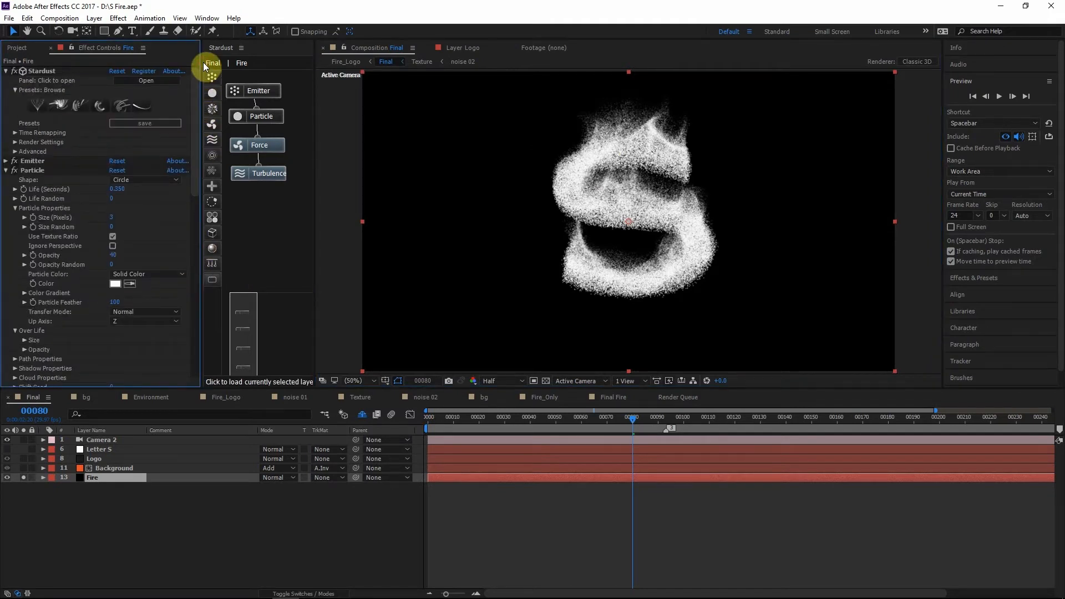
left_click(8, 162)
scroll(17, 242, "down", 3)
left_click(113, 173)
type("0")
left_click(156, 182)
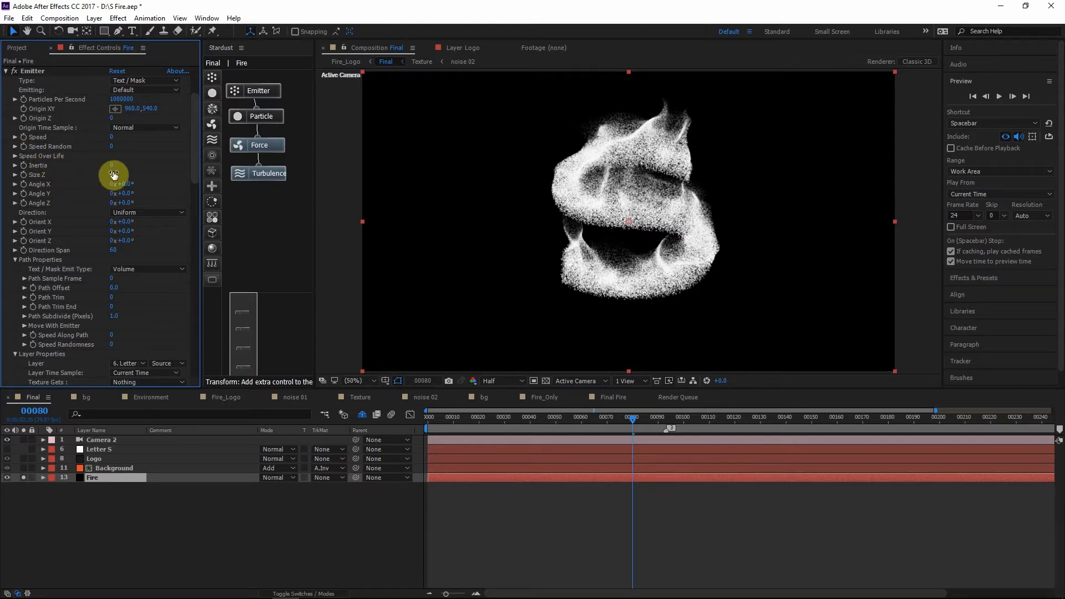
Switch the Turbulence effect off and back on to compare the particles without it
scroll(83, 222, "down", 10)
left_click(15, 243)
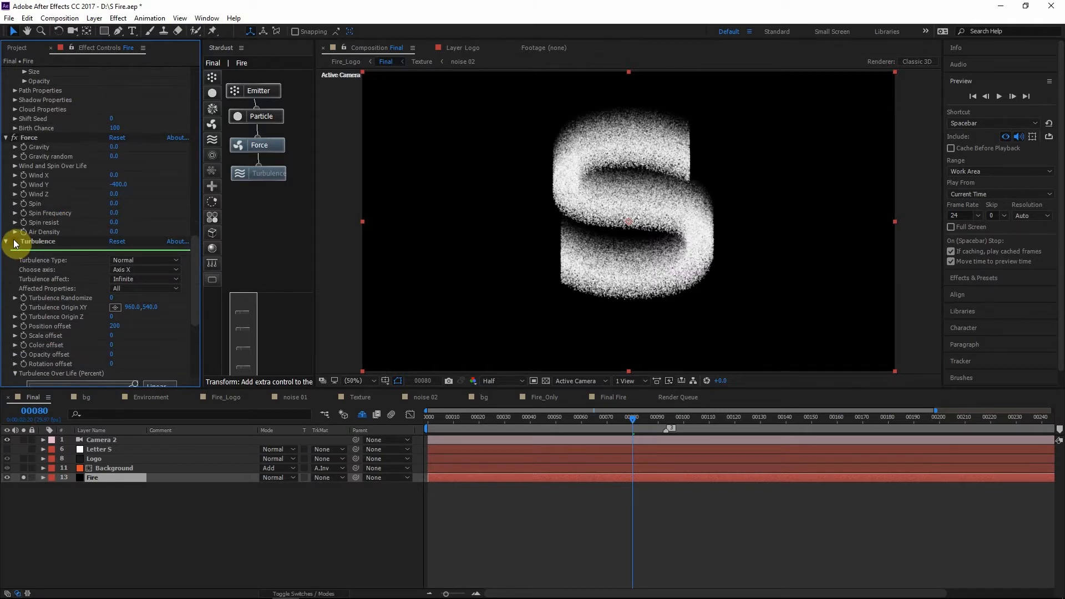
left_click(15, 242)
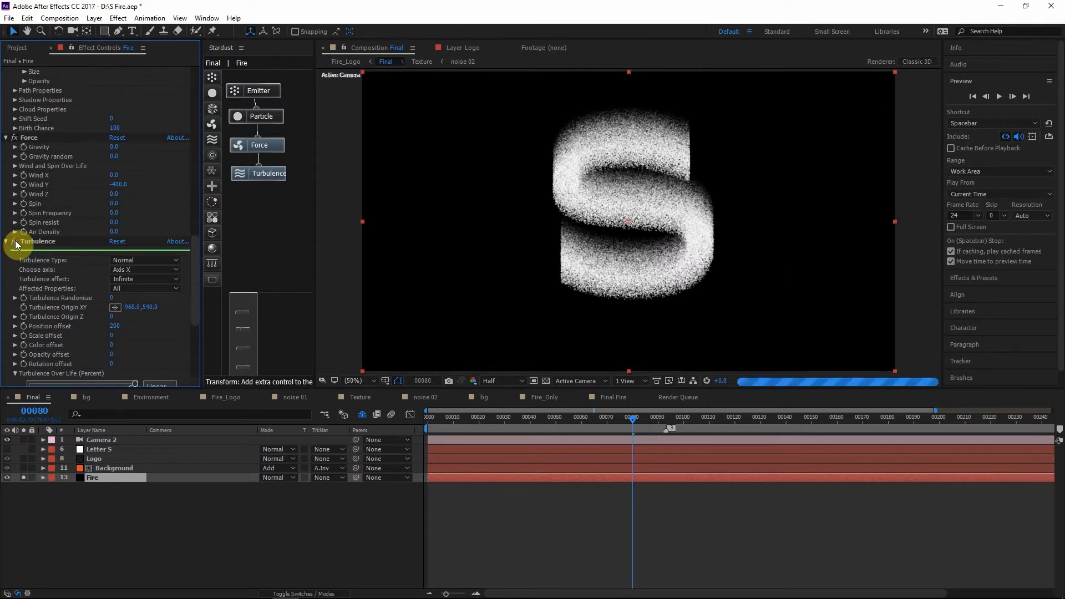
Try raising the Fire emitter's Size Z to about 540
scroll(66, 191, "up", 15)
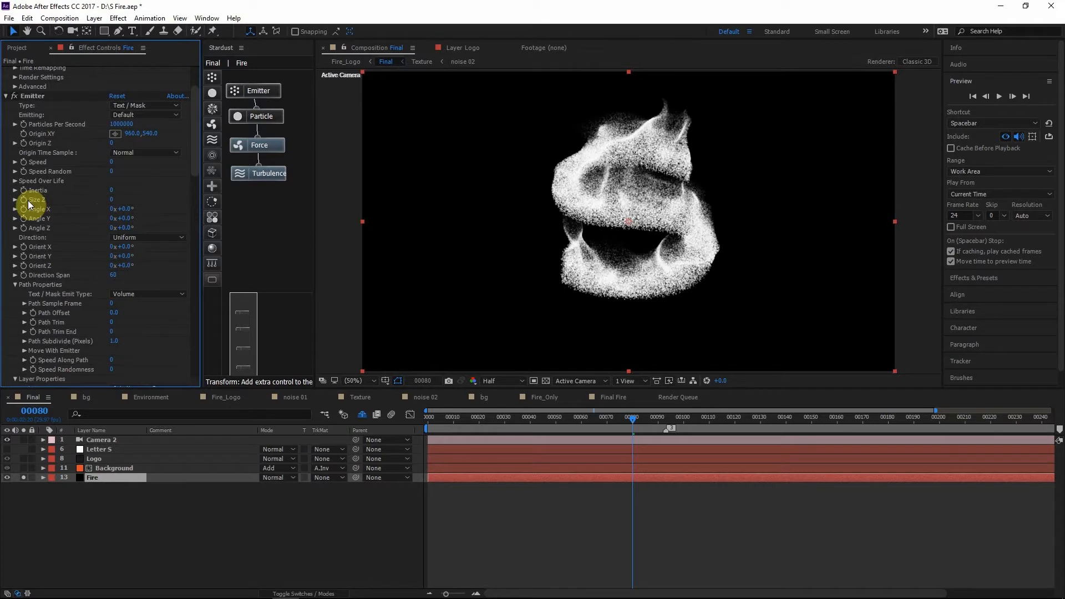
left_click_drag(112, 199, 141, 198)
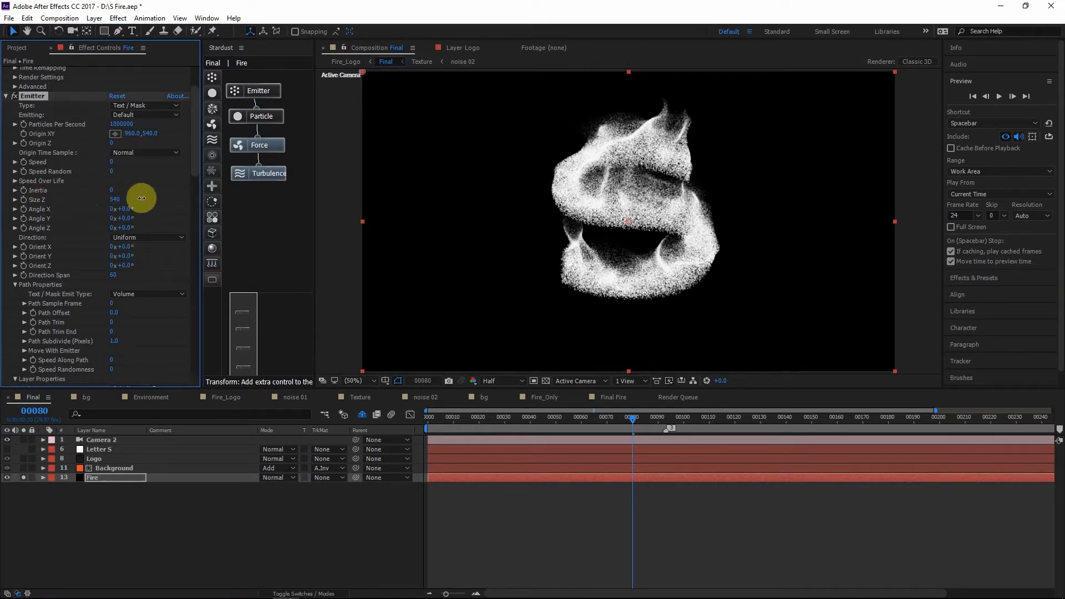
scroll(131, 195, "down", 15)
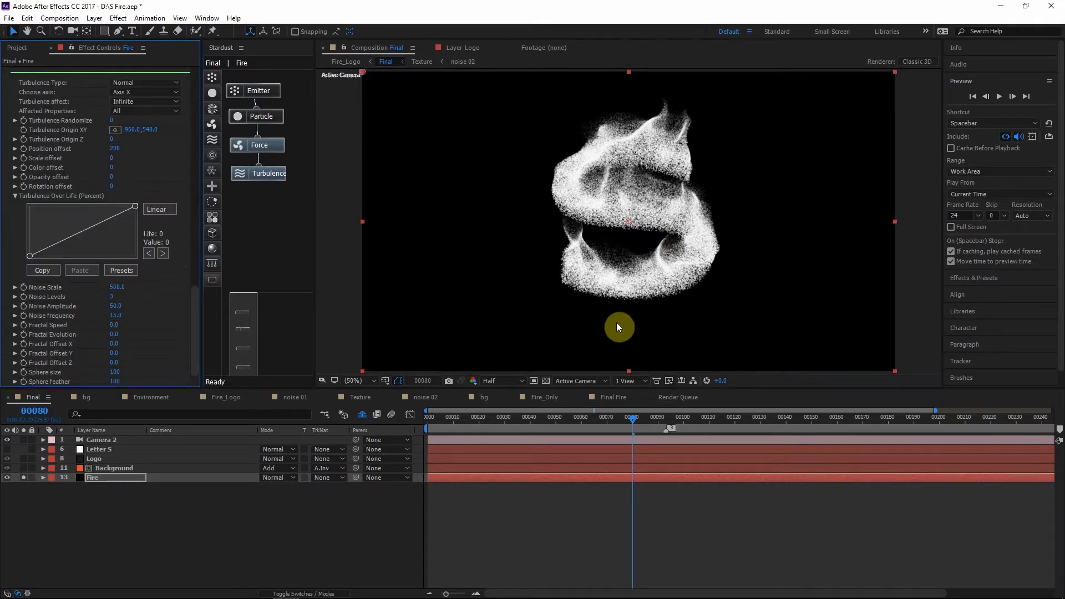
Preview the turbulent particles from frame 80 and scrub between the nearby frames, stopping at frame 81
left_click(997, 95)
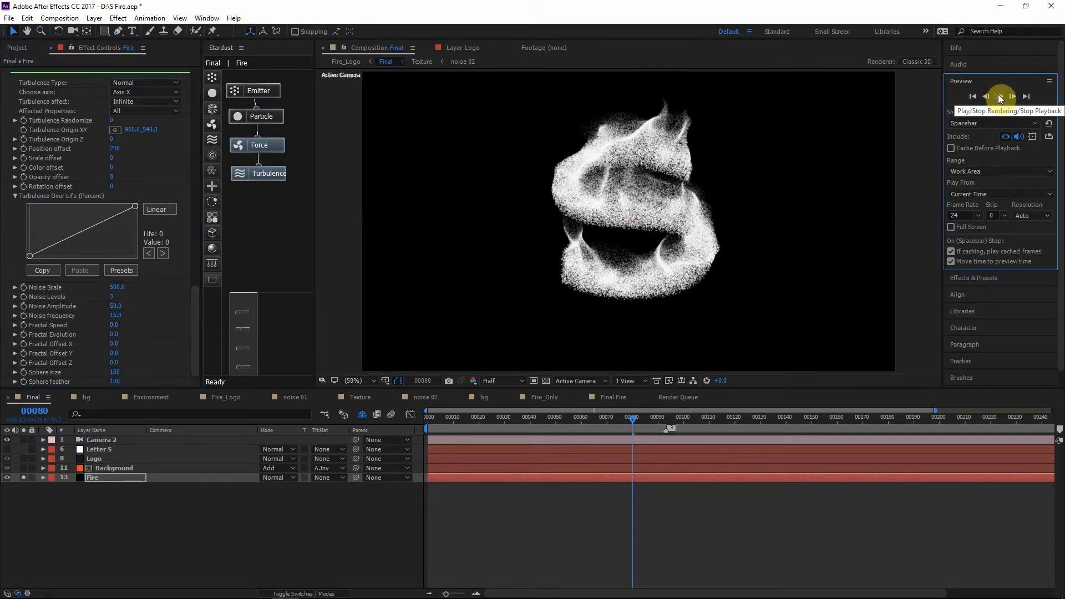
left_click(633, 418)
left_click_drag(641, 419, 633, 420)
left_click(997, 95)
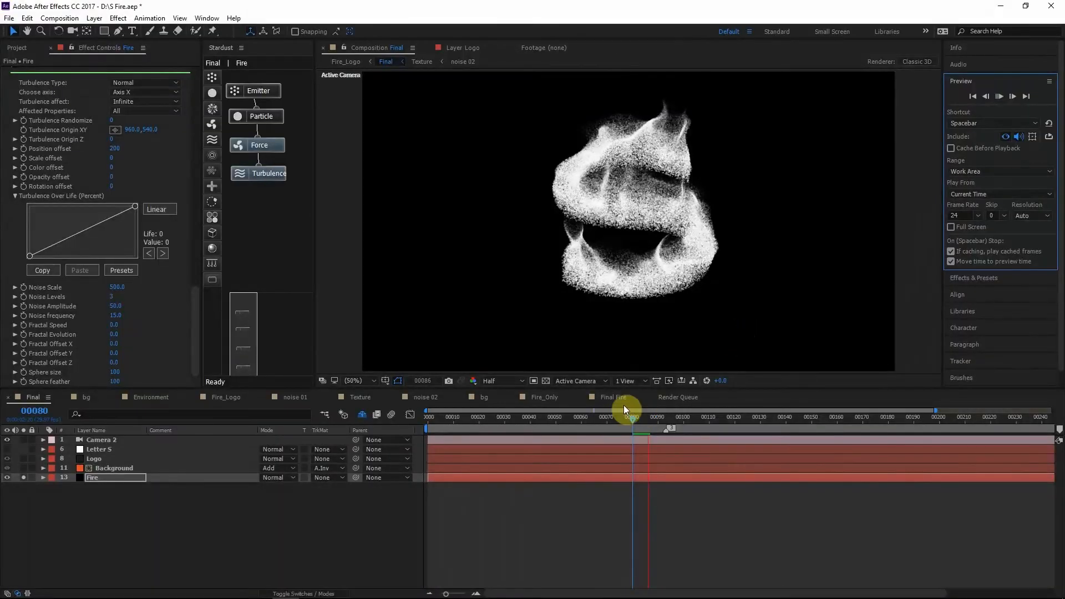
left_click_drag(633, 418, 641, 419)
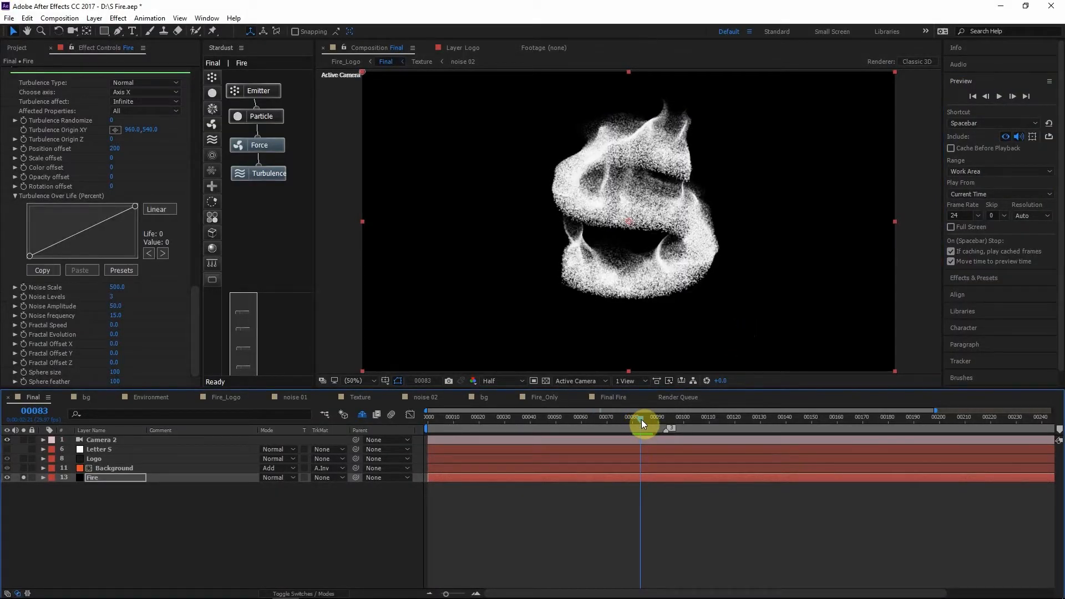
left_click_drag(639, 420, 634, 421)
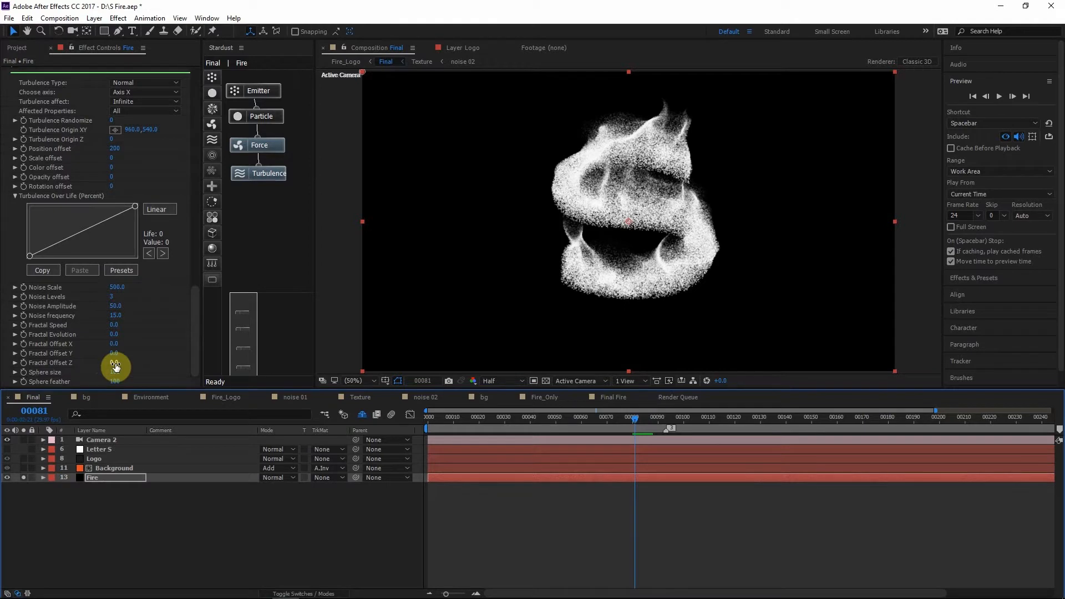
Try a negative Fractal Offset Y on the Turbulence node and undo the change
left_click_drag(114, 359, 109, 357)
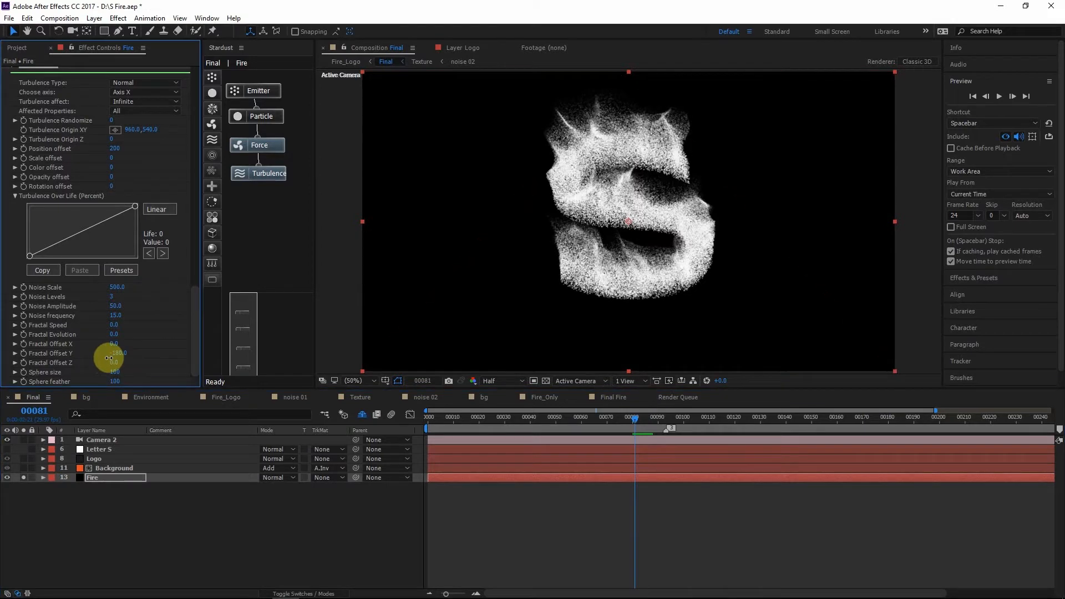
key("ctrl+z")
key("ctrl+z")
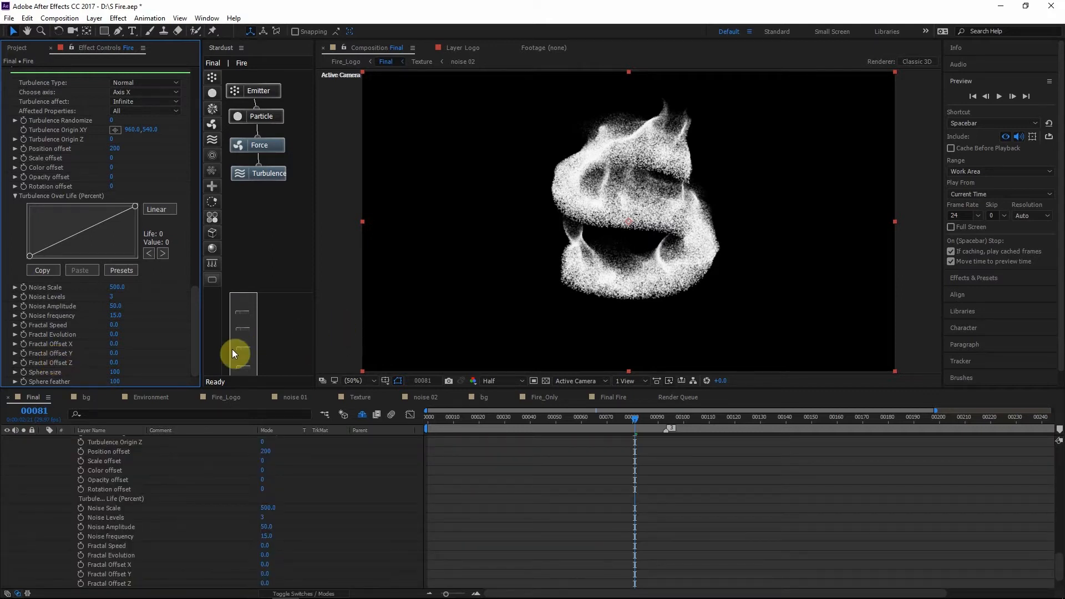
Start an expression on Turbulence's Fractal Offset Y that multiplies time by the negative Wind Y of the Force node: time*-effect("Force")("Wind Y")
left_click(24, 354, "alt")
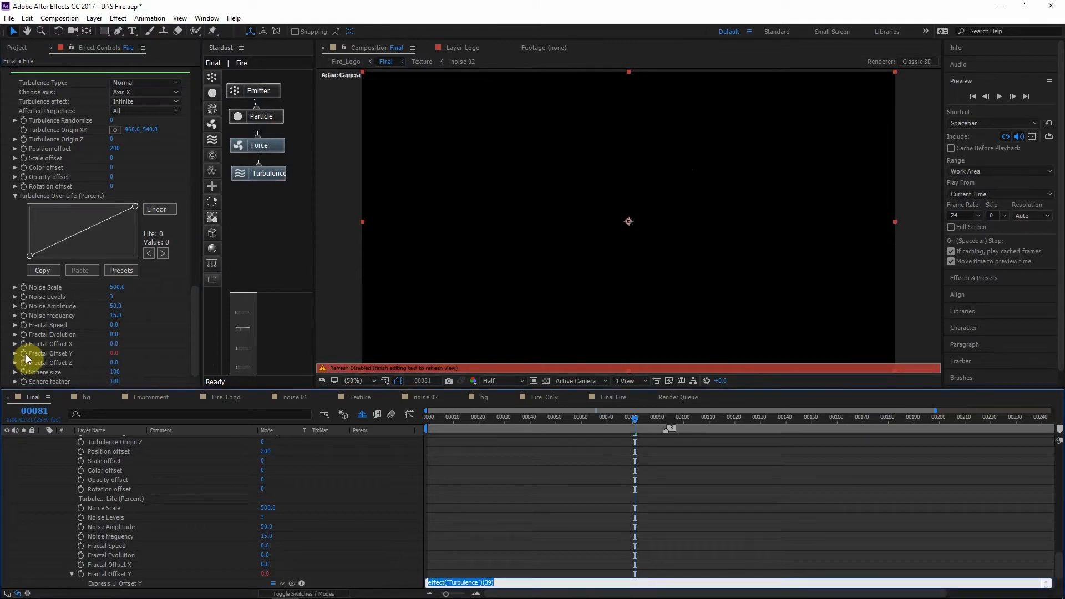
scroll(468, 538, "down", 2)
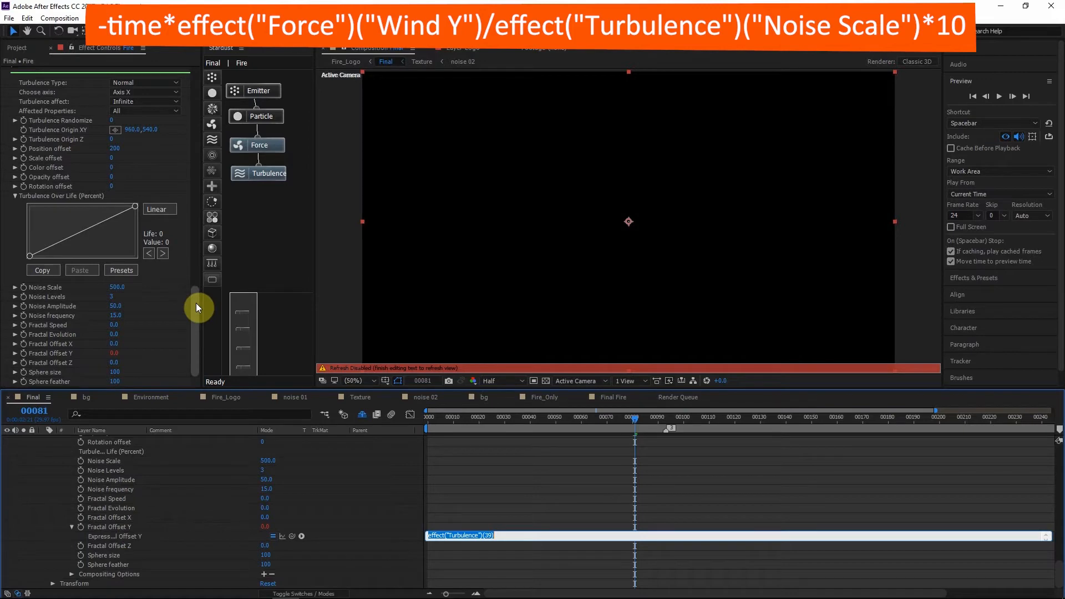
left_click_drag(195, 307, 195, 219)
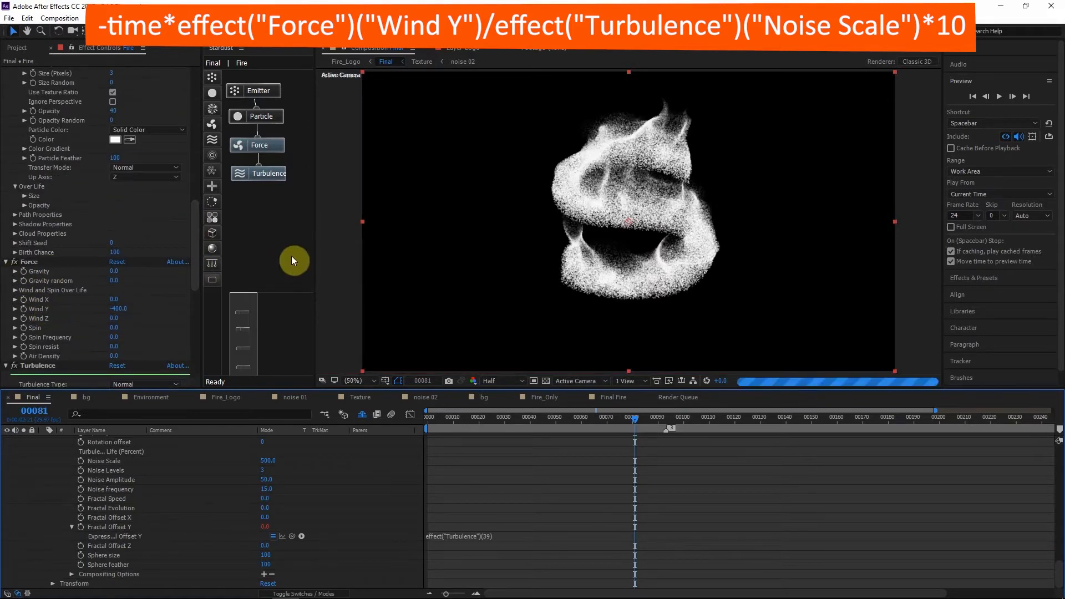
left_click(295, 536)
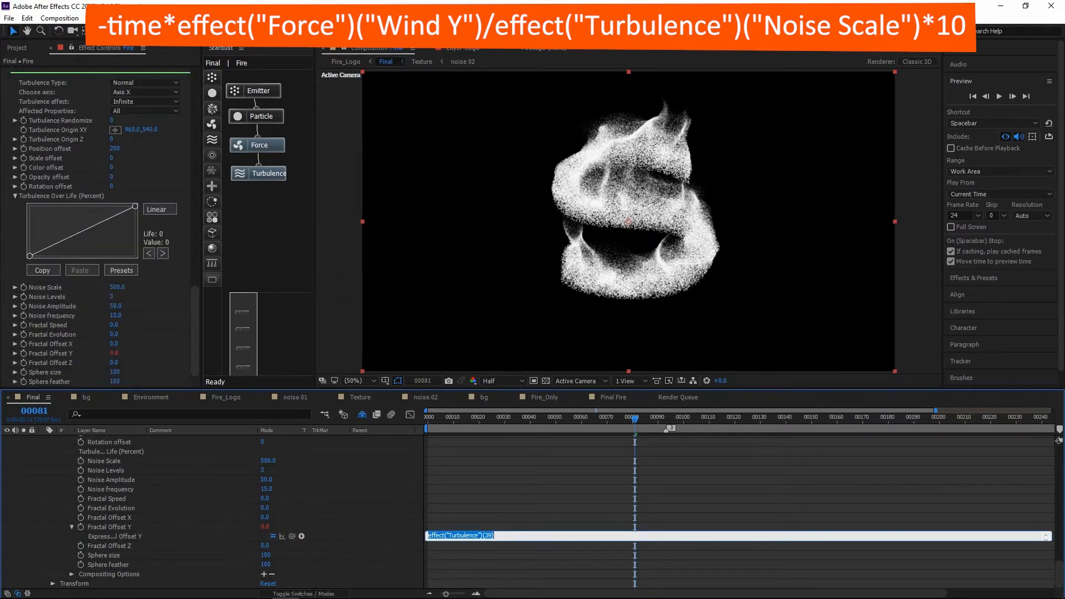
type("time*")
left_click_drag(292, 535, 55, 104)
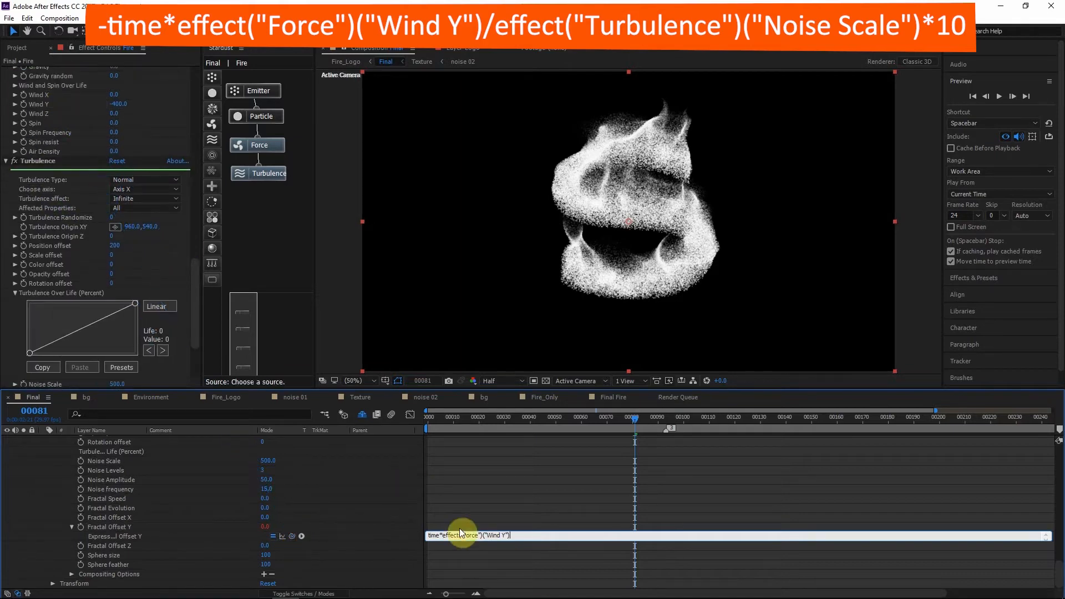
left_click(446, 534)
type("-")
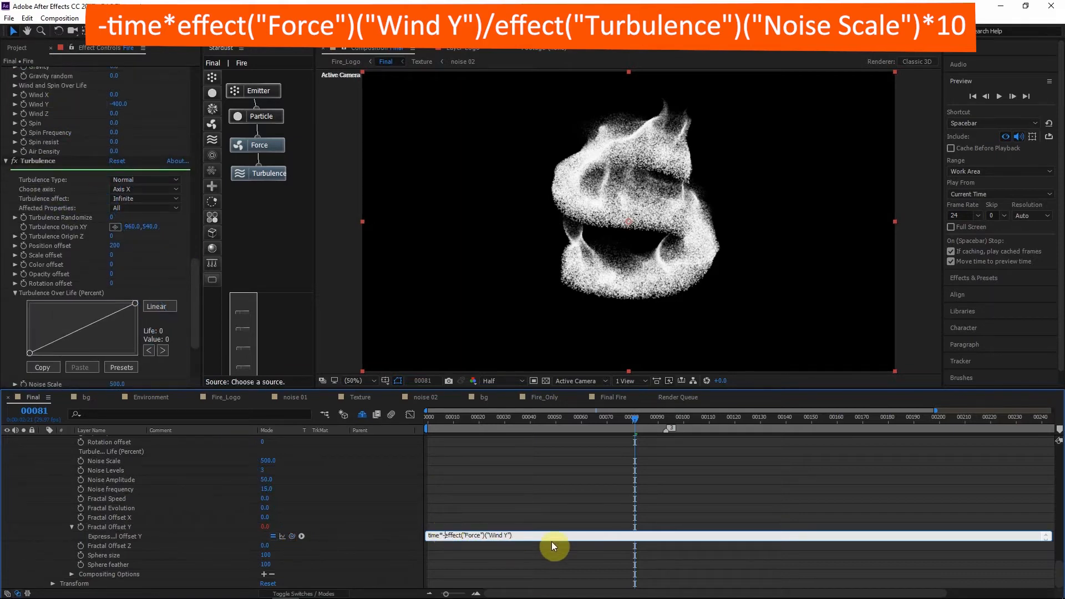
Extend the Fractal Offset Y expression with /effect("Turbulence")("Noise Scale")*10 and apply it
left_click_drag(294, 538, 56, 351)
type("*10")
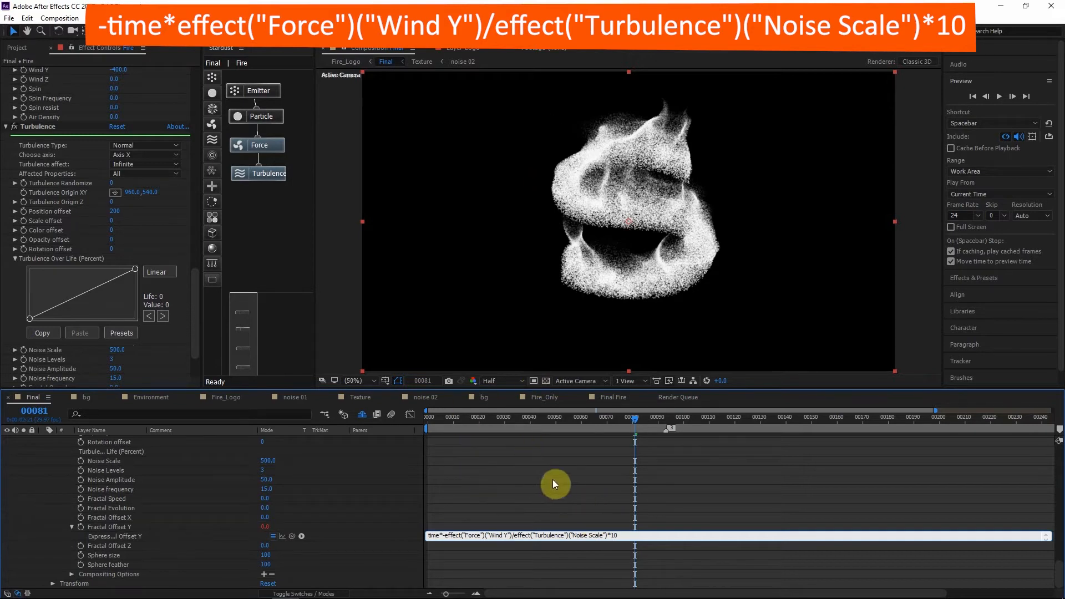
left_click(645, 439)
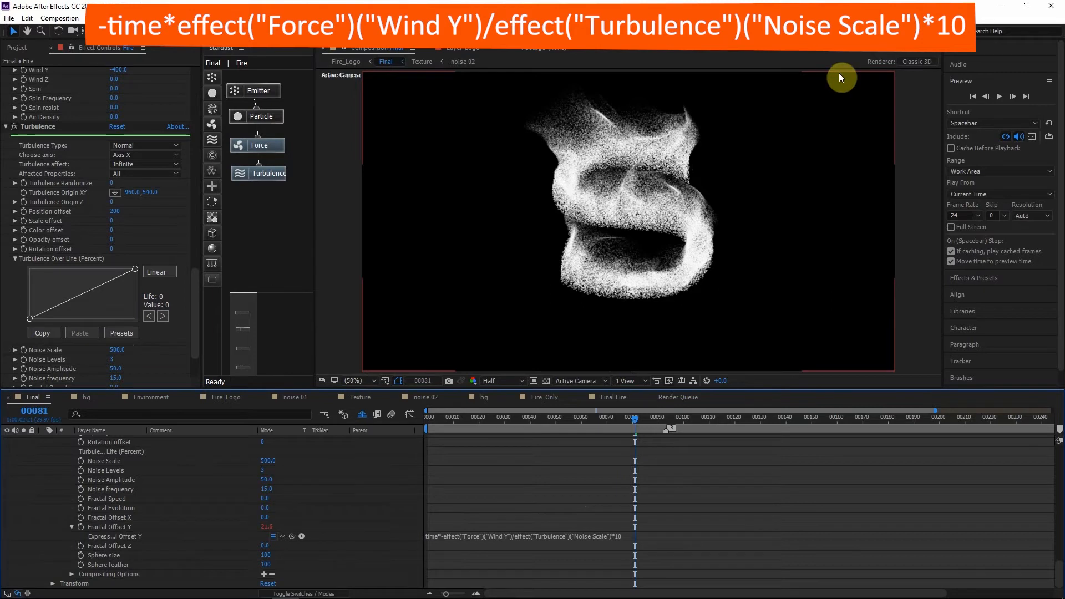
Preview the moving turbulence from frame 81 and scrub to frame 101
scroll(78, 255, "down", 3)
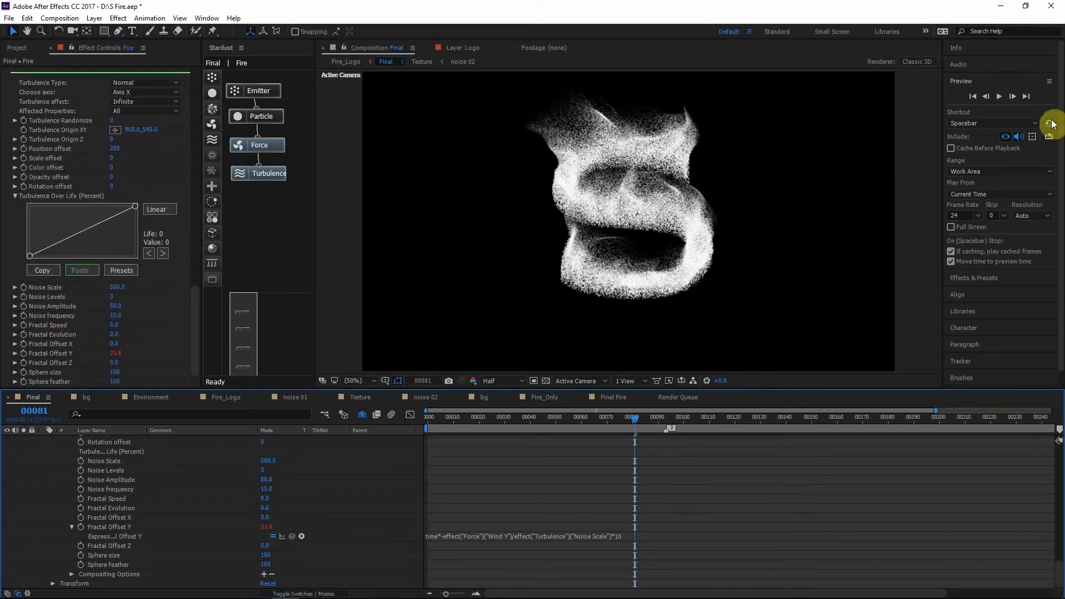
left_click(1001, 98)
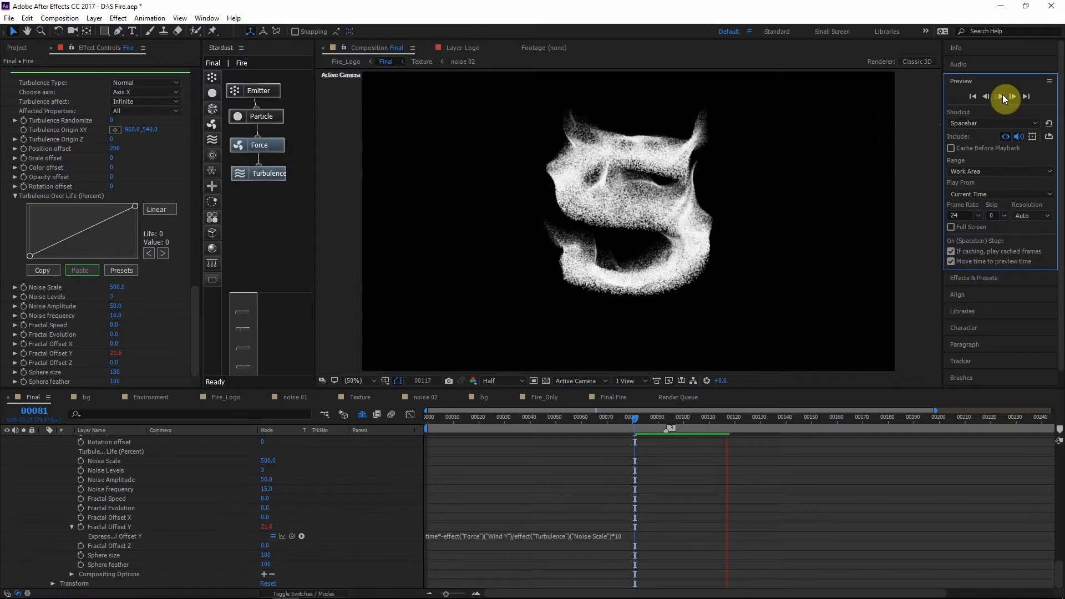
left_click(1003, 95)
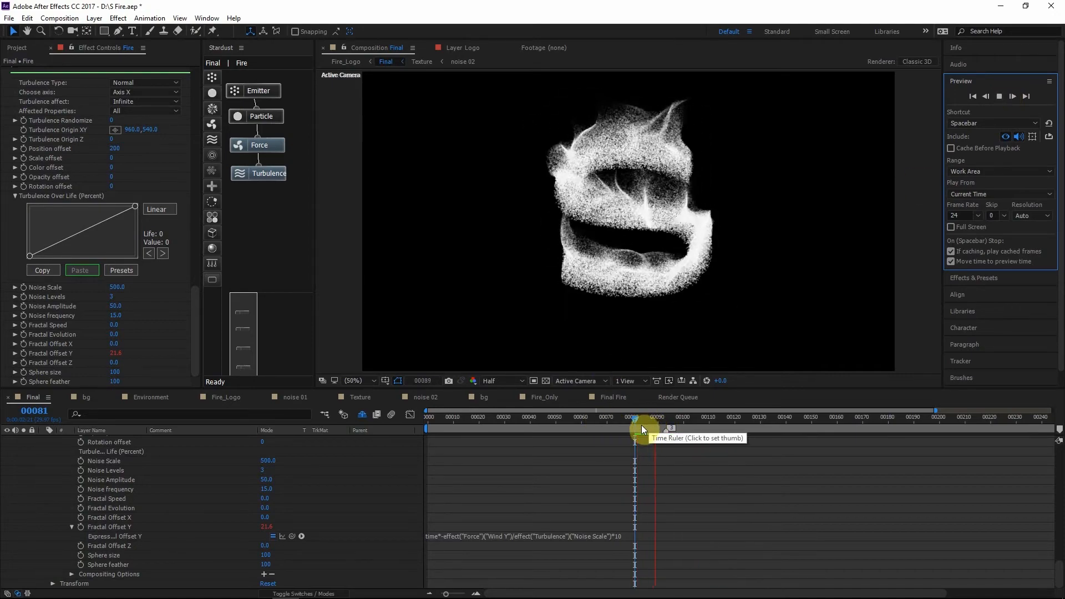
left_click(655, 425)
left_click_drag(662, 425, 686, 405)
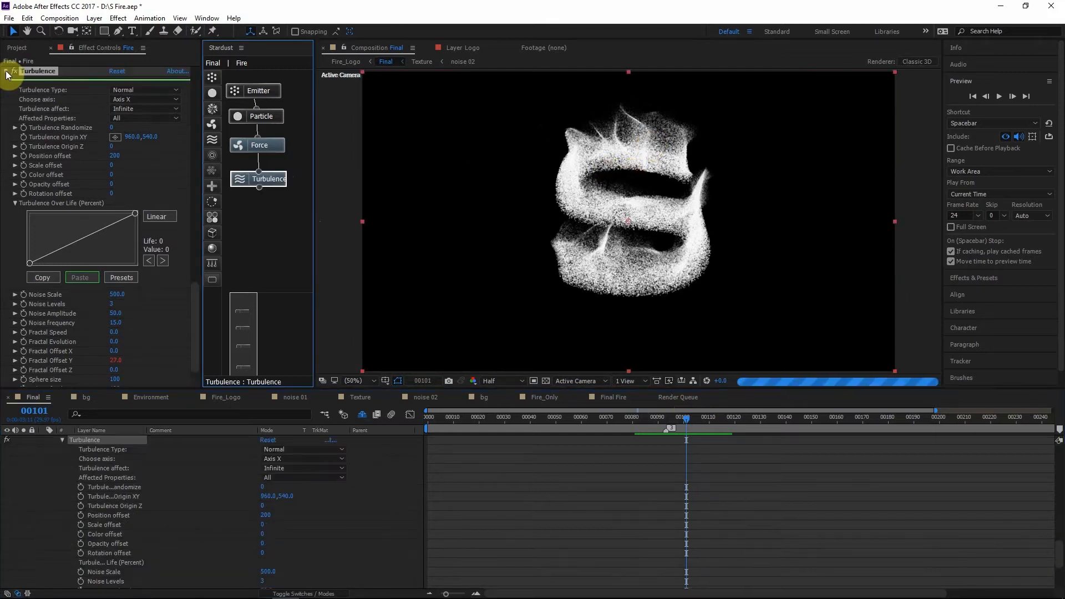
Duplicate the Turbulence node beneath the original in the Stardust node tree
left_click(7, 72)
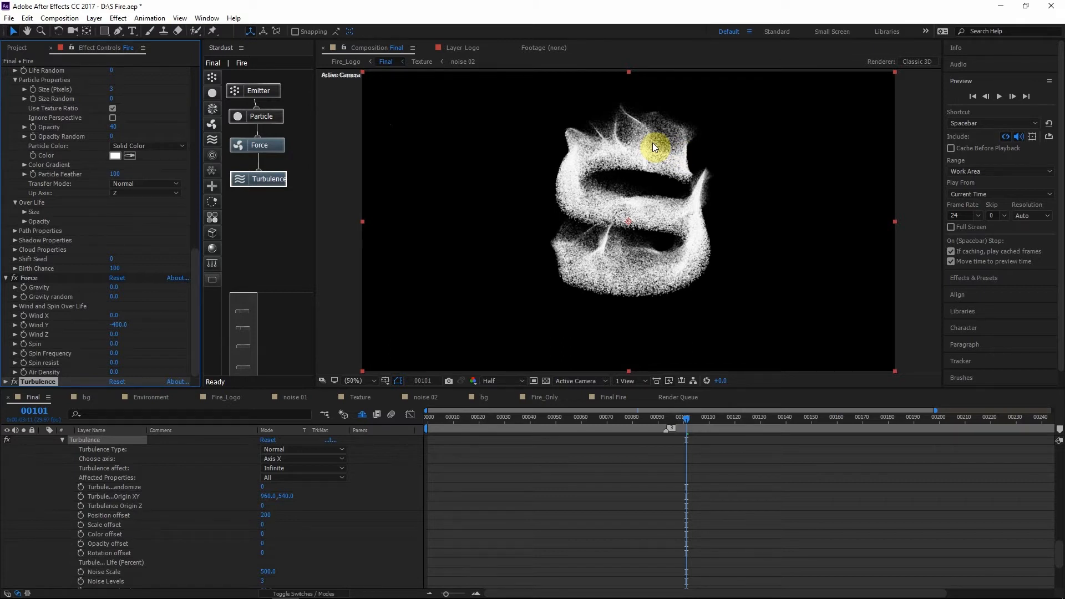
left_click(263, 183)
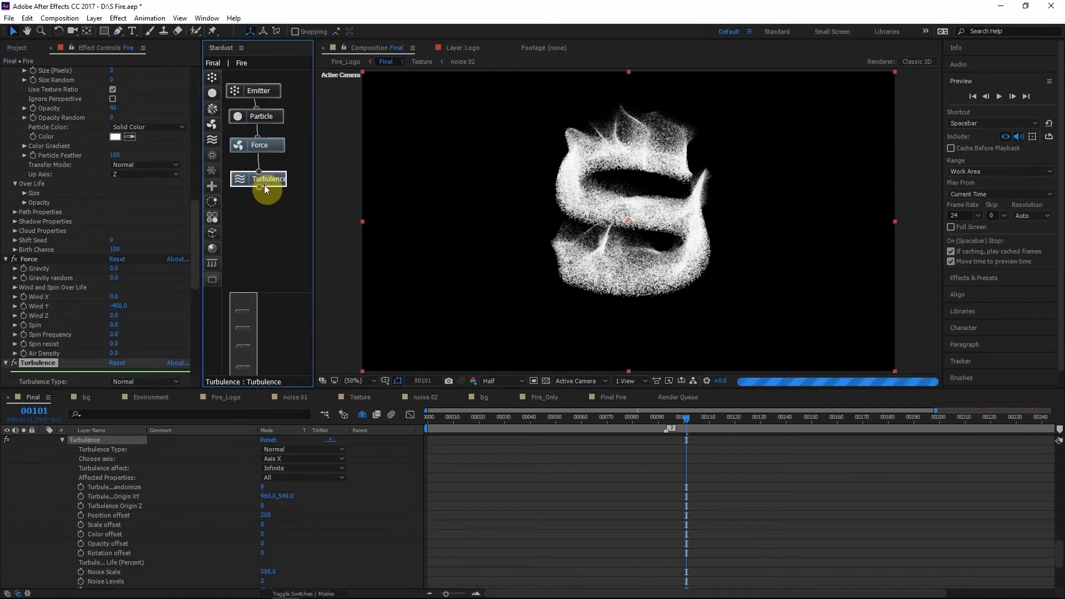
key("ctrl+d")
scroll(86, 169, "up", 1)
scroll(86, 168, "up", 1)
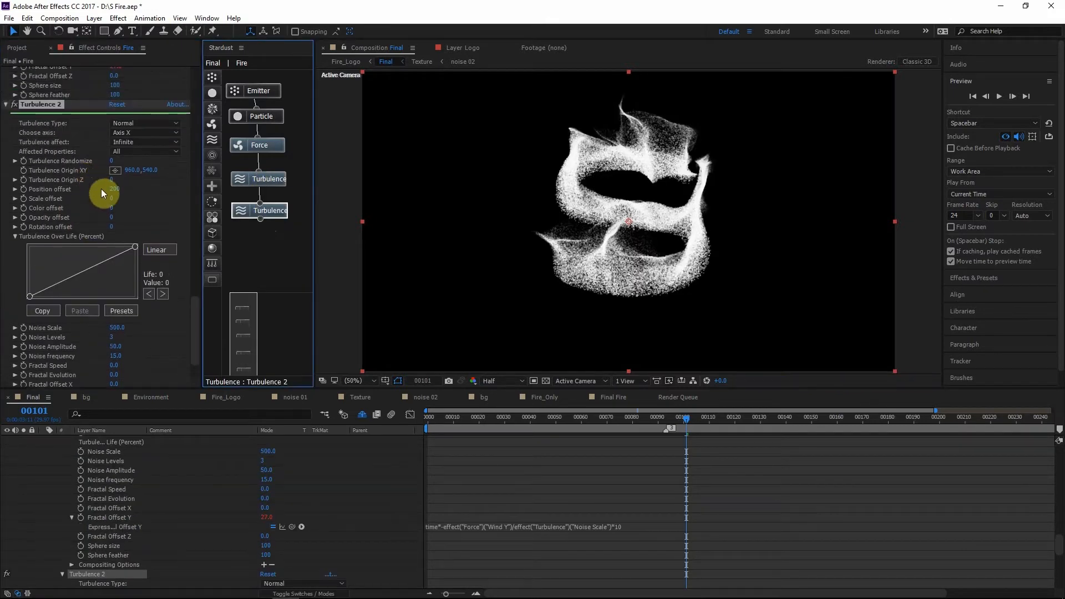
Set the duplicated Turbulence node's Noise Scale to 300 and its Fractal Offset Z to 160
left_click(116, 328)
type("300")
key("Return")
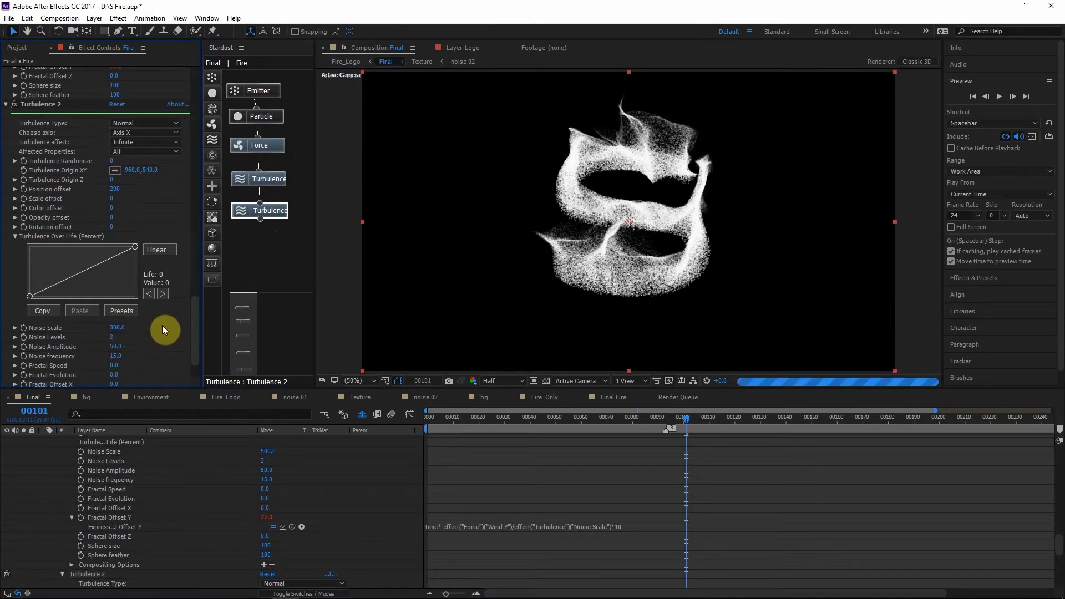
scroll(139, 327, "down", 1)
left_click(114, 373)
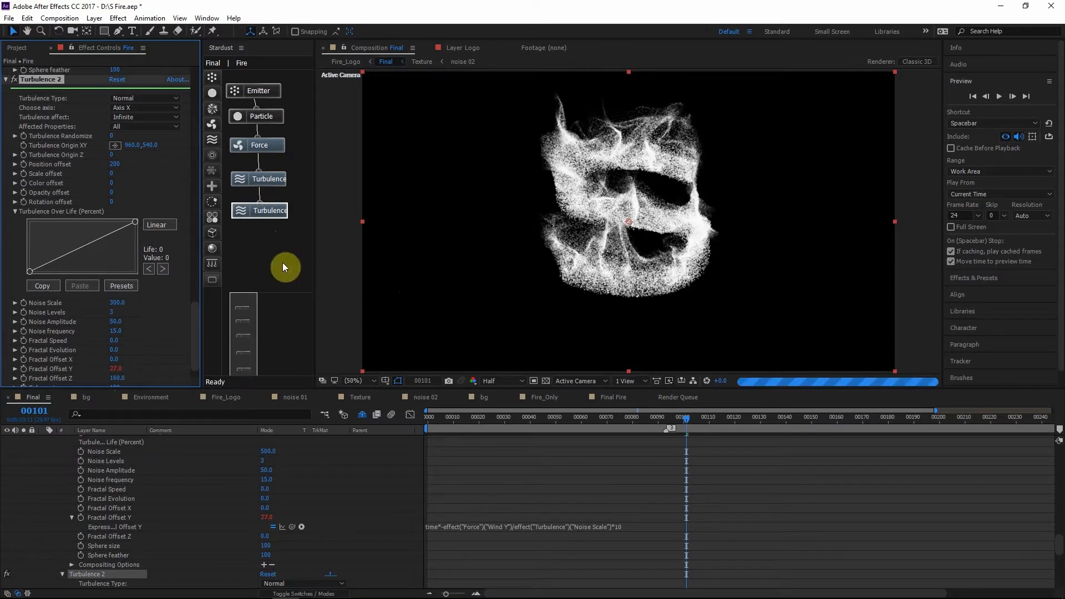
Set the duplicated Turbulence node's Position offset to 125
left_click(116, 164)
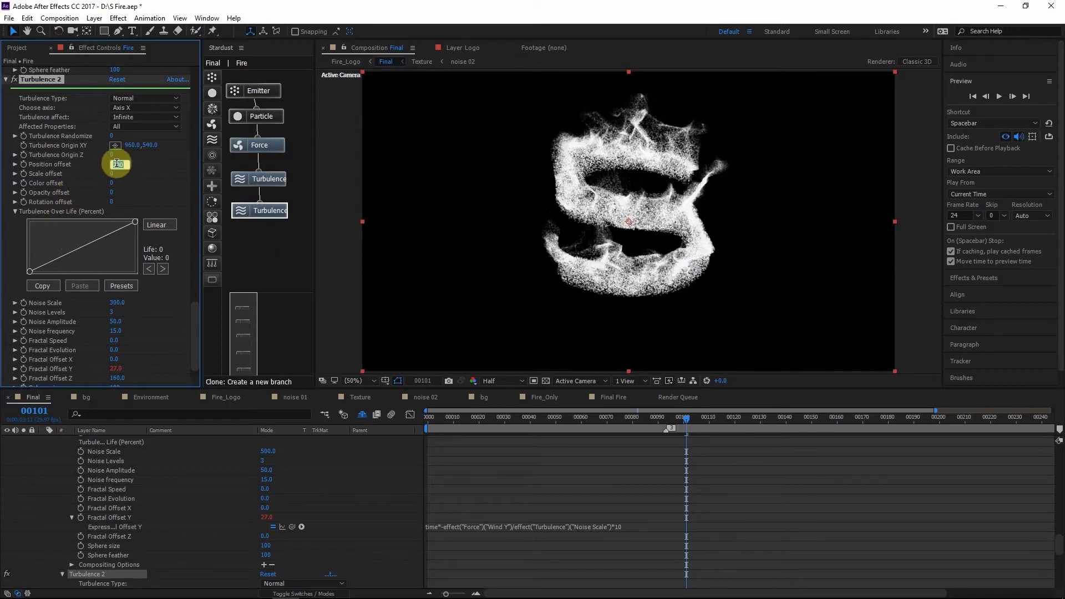
type("1")
left_click(145, 160)
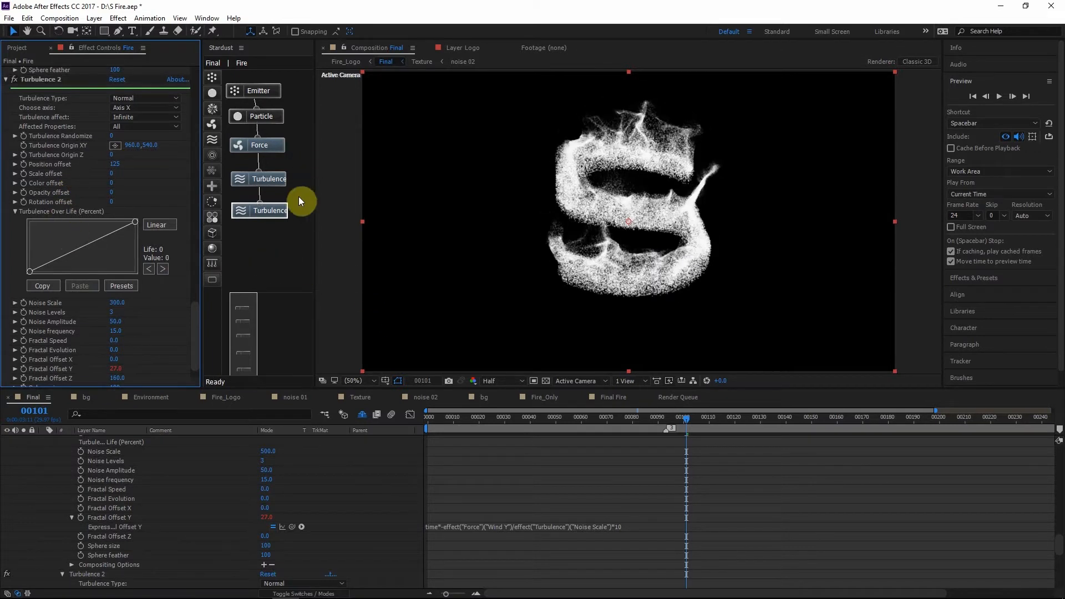
Move both Turbulence nodes lower in the node tree and disconnect the first one from the Force node
left_click(269, 180)
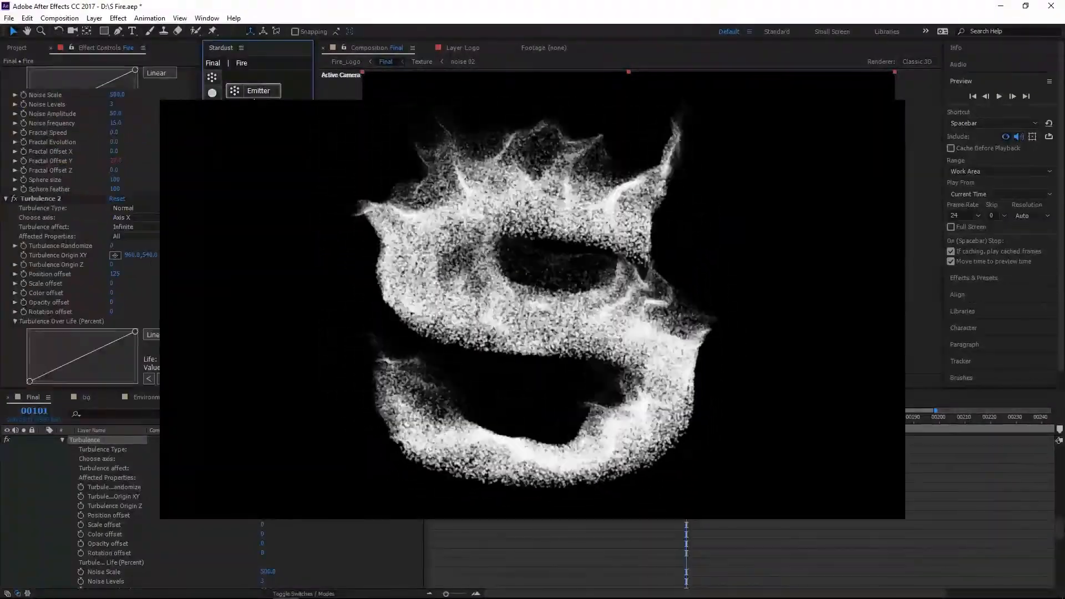
left_click(263, 227)
left_click_drag(267, 181, 271, 195)
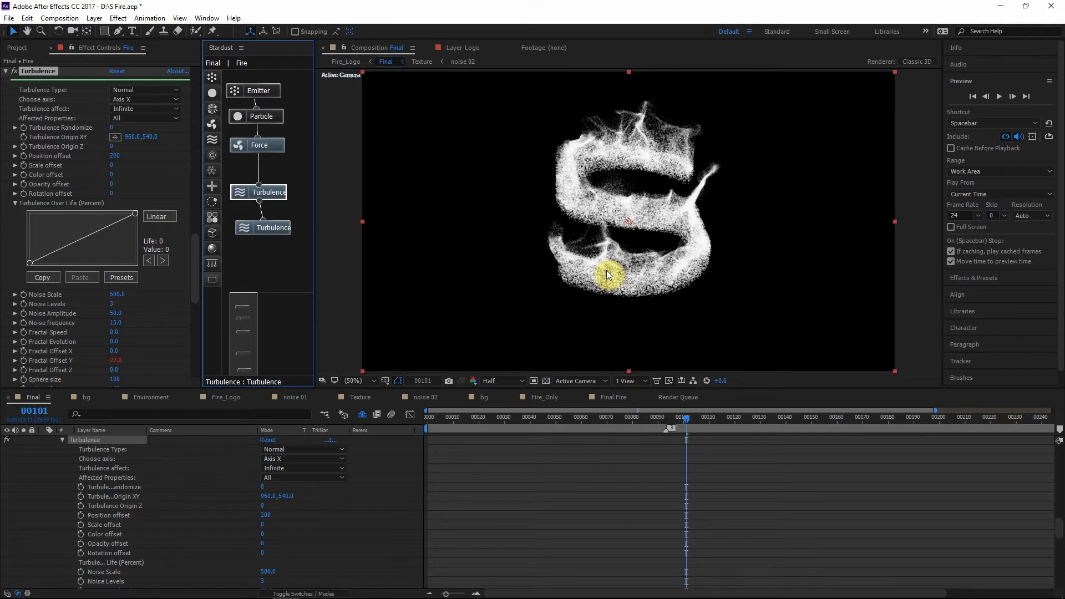
left_click(260, 173)
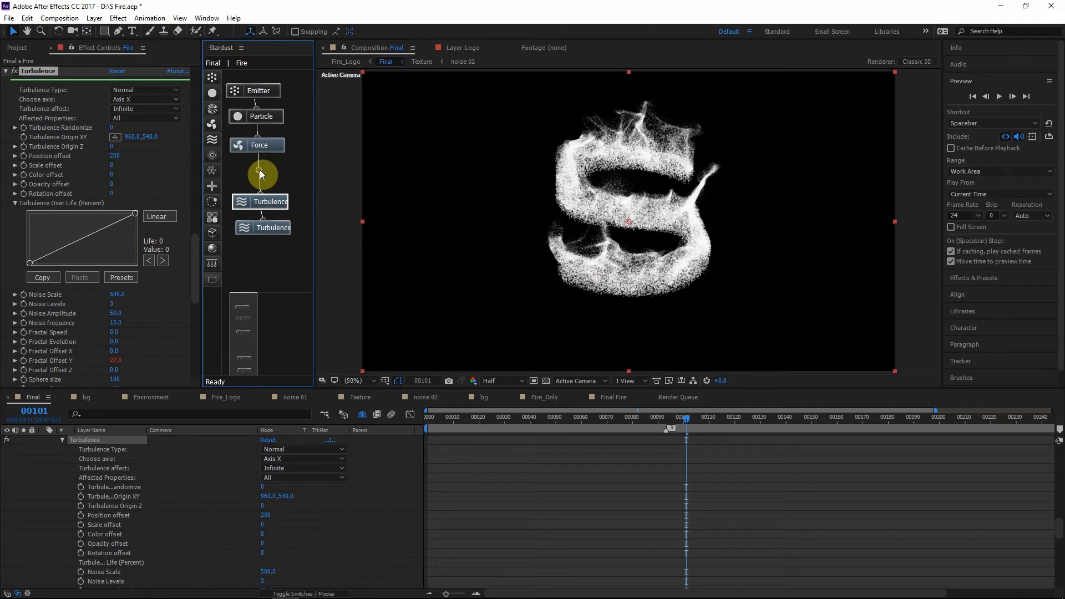
left_click(261, 168)
left_click(259, 171)
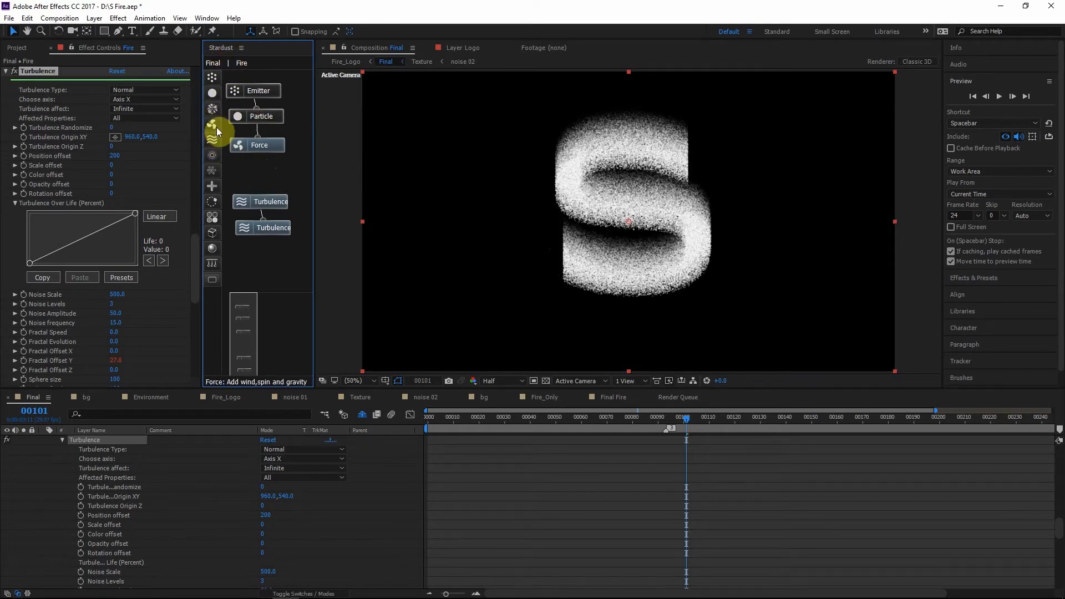
left_click(256, 202)
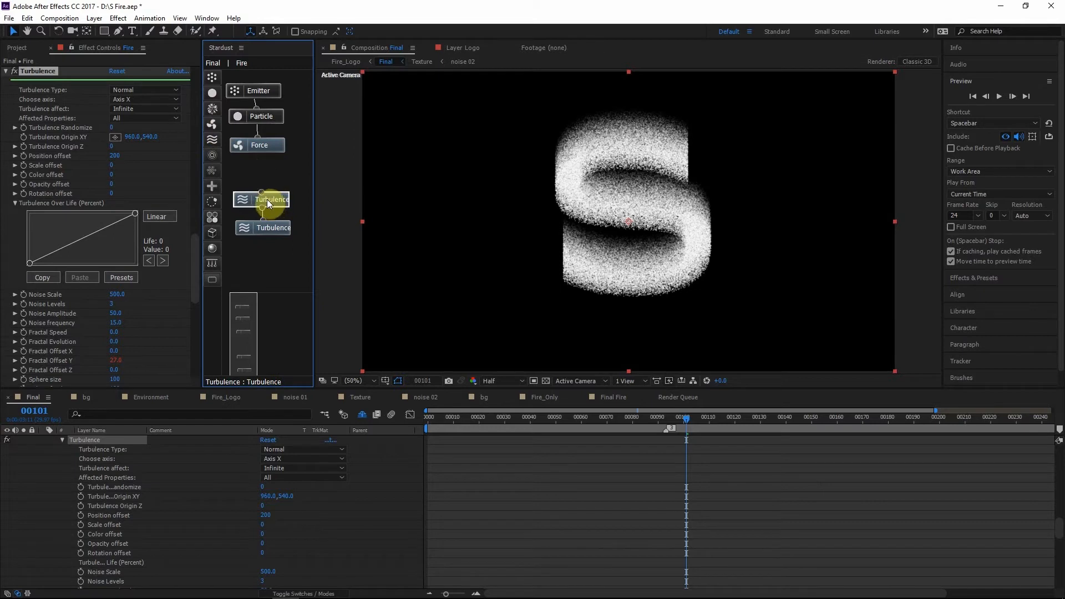
Insert a Transform node between Force and the first Turbulence node and set its Scale X to 150
left_click_drag(211, 189, 258, 195)
left_click(275, 176)
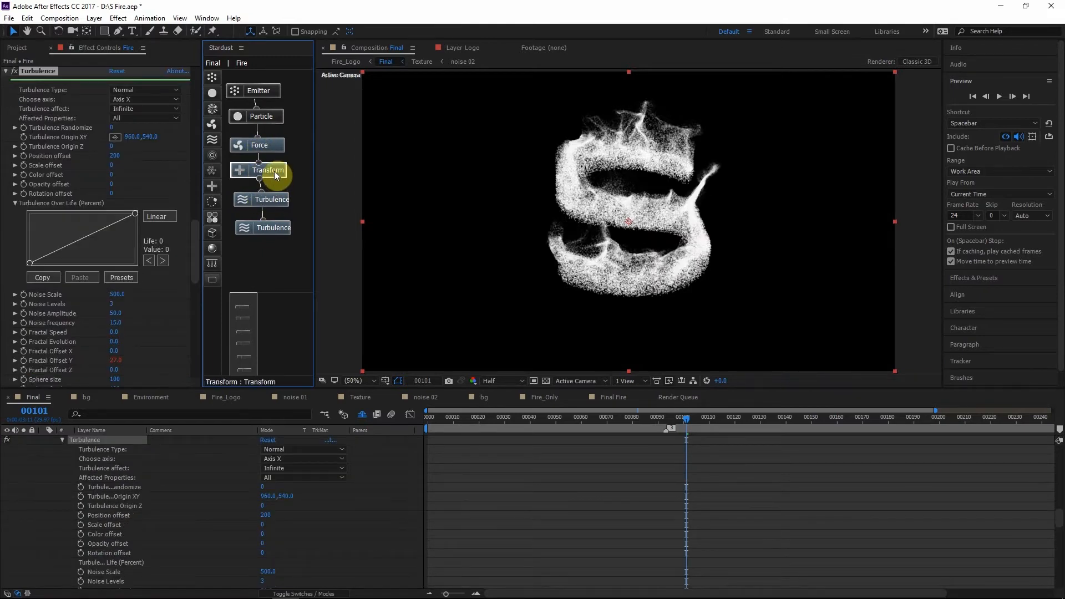
scroll(22, 298, "down", 5)
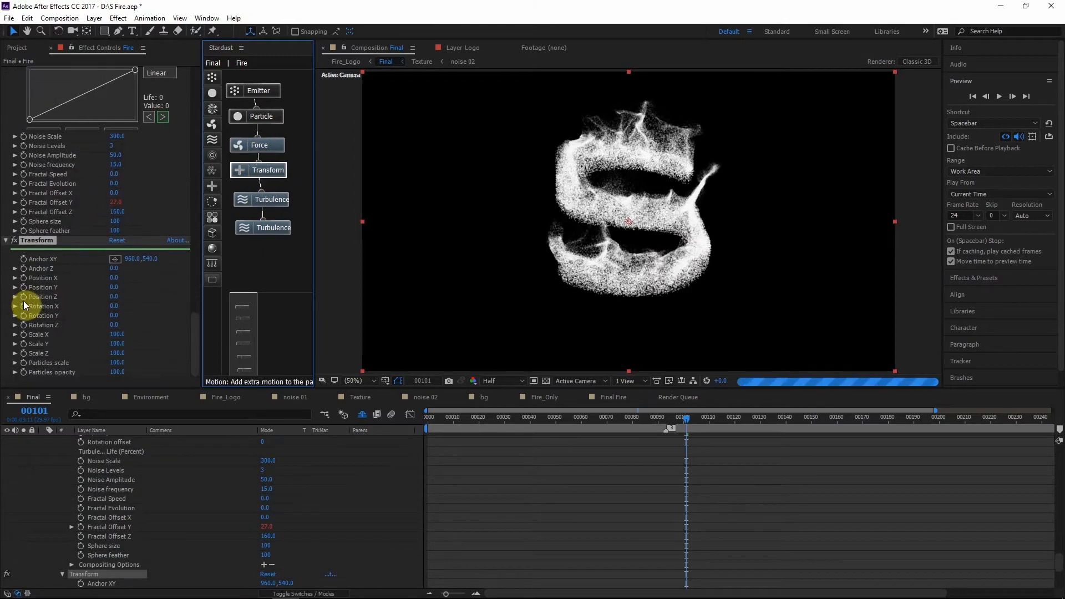
left_click(115, 334)
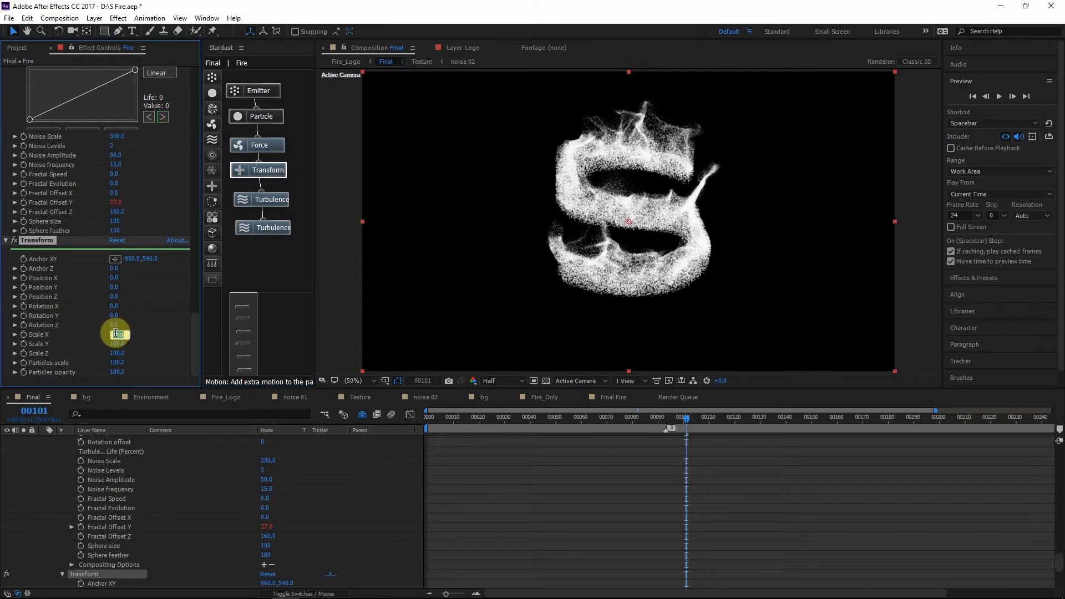
type("150")
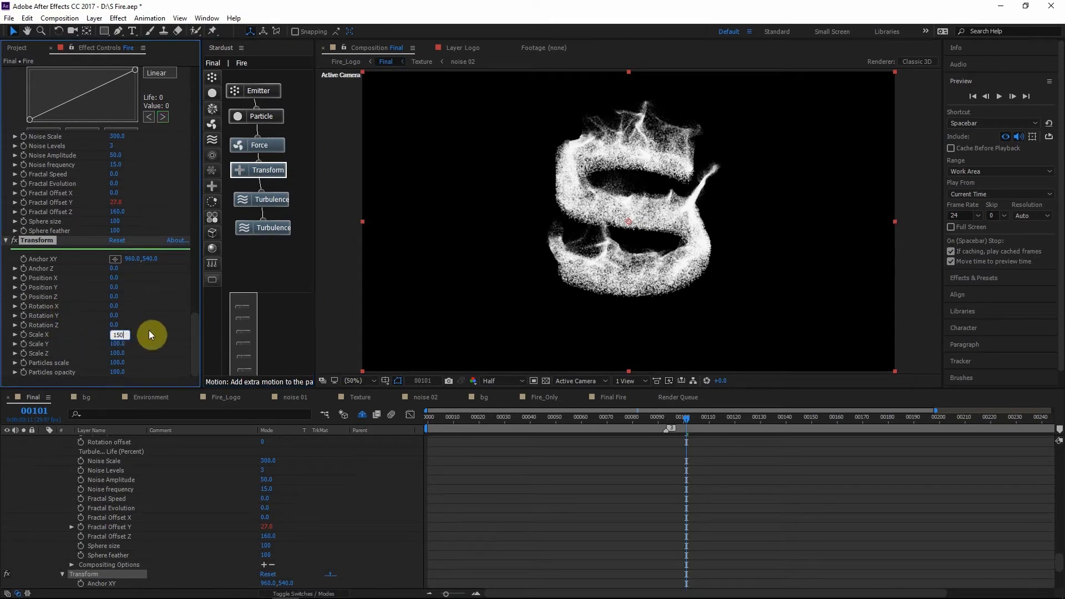
key("Return")
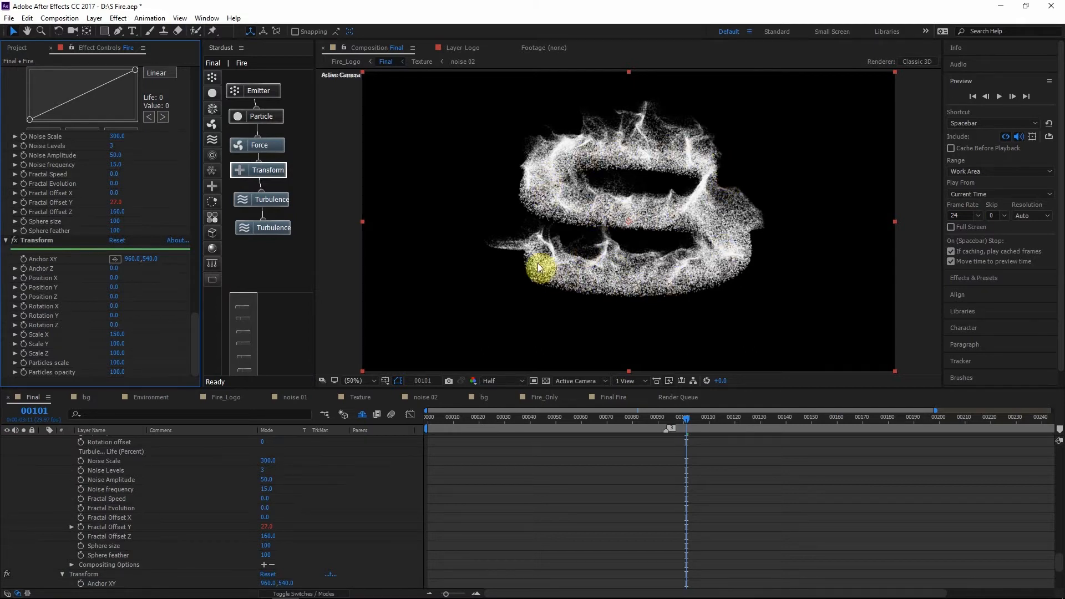
Add another Transform node after the last Turbulence node and set its Scale X to 100/1.5
left_click_drag(213, 186, 265, 254)
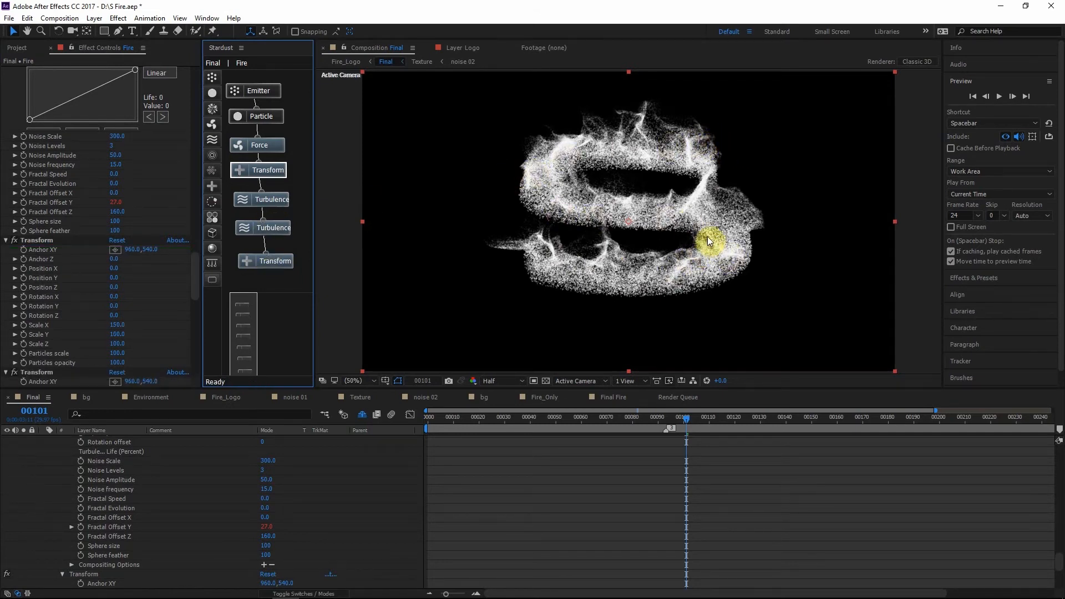
scroll(61, 312, "down", 5)
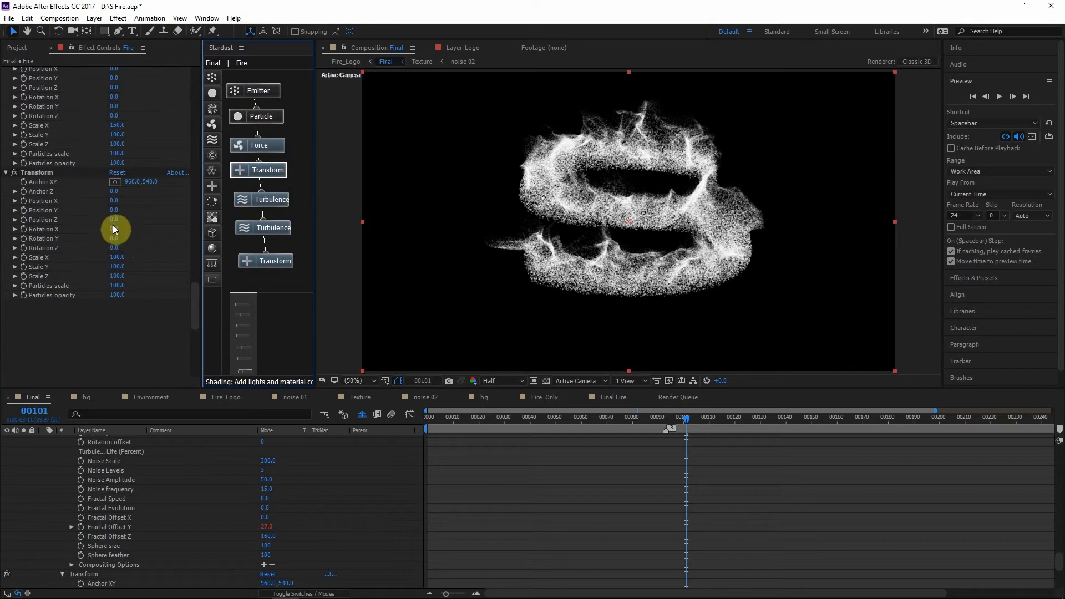
left_click(118, 257)
left_click(124, 258)
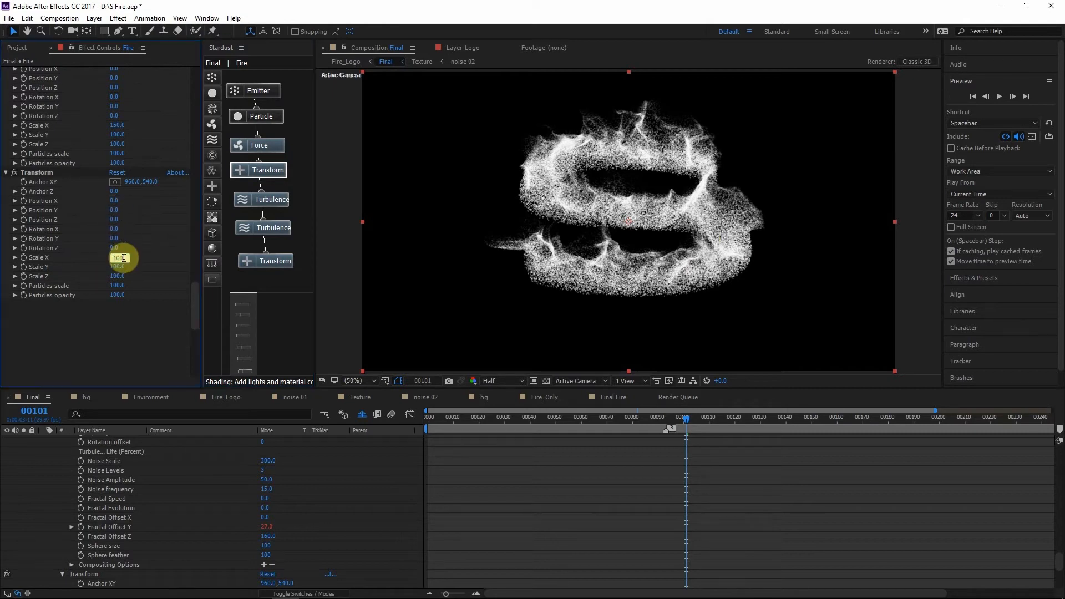
type("/1.5")
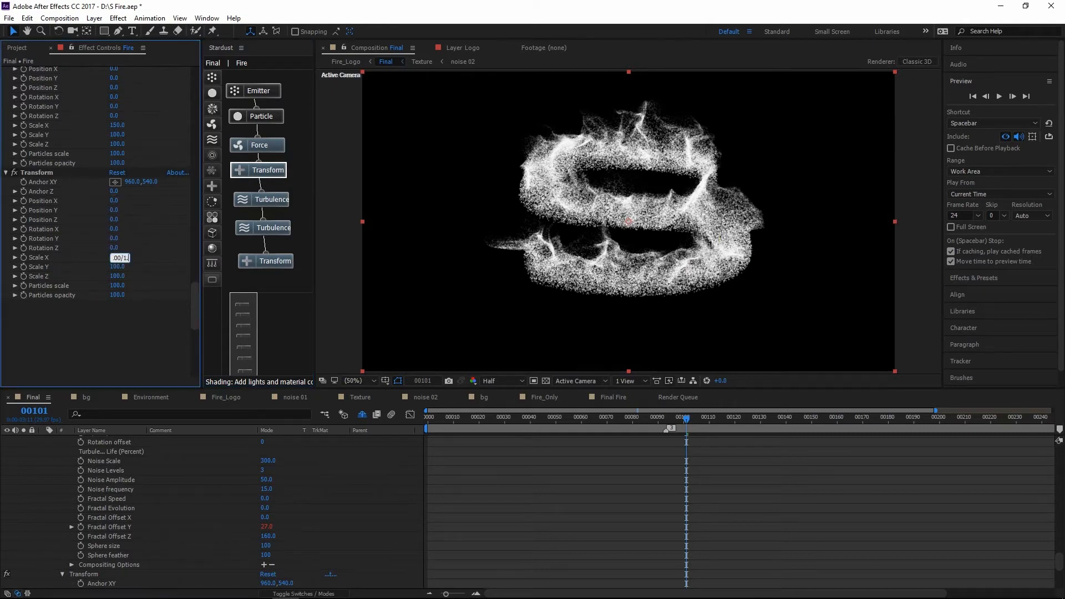
key("Return")
Select the Transform node below Force to compare its settings with those of the Transform at the chain's end
left_click(276, 173)
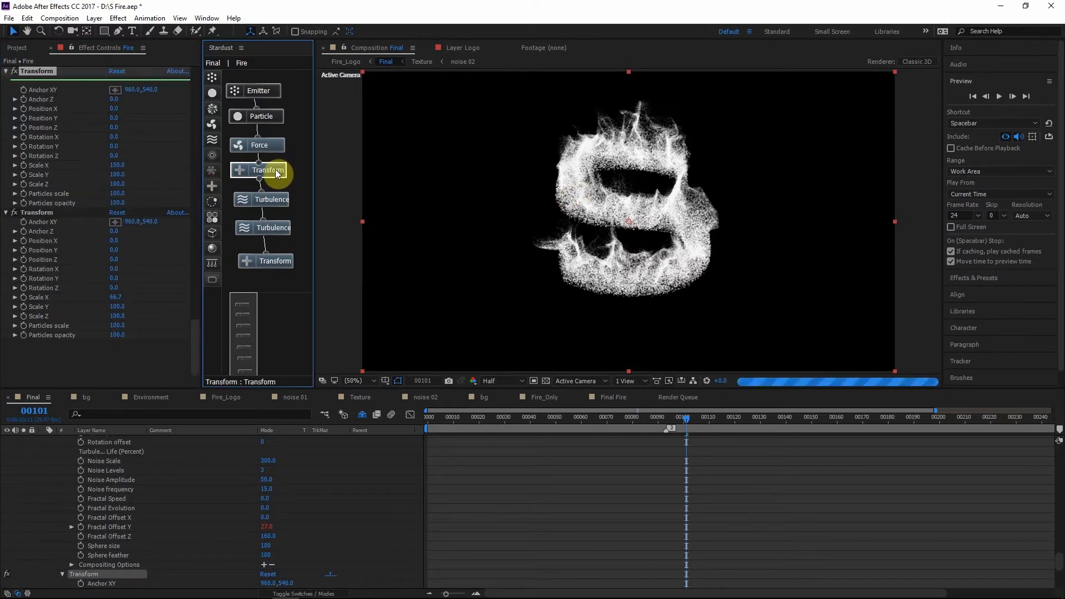
left_click(258, 225)
left_click(274, 204)
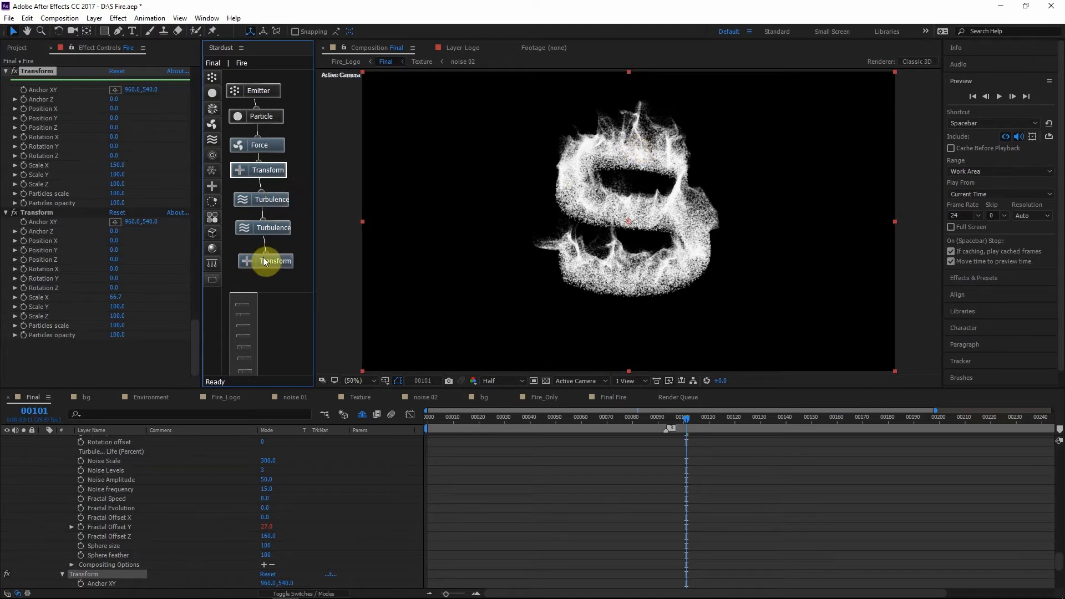
Select the first Turbulence node, the Transform above it and the Transform ending the chain to review their order
left_click(279, 202)
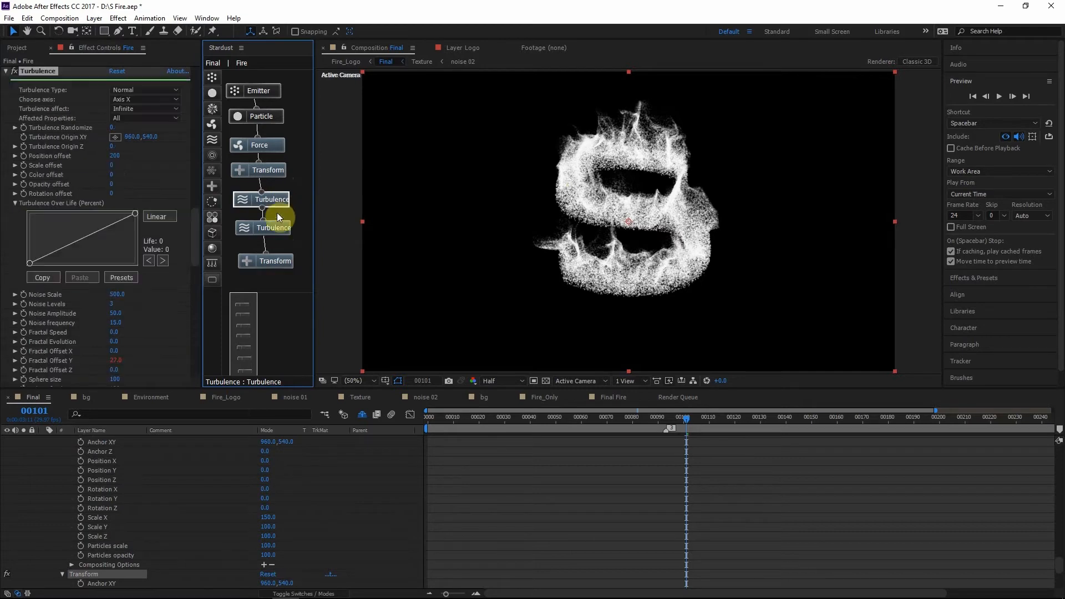
left_click(271, 168)
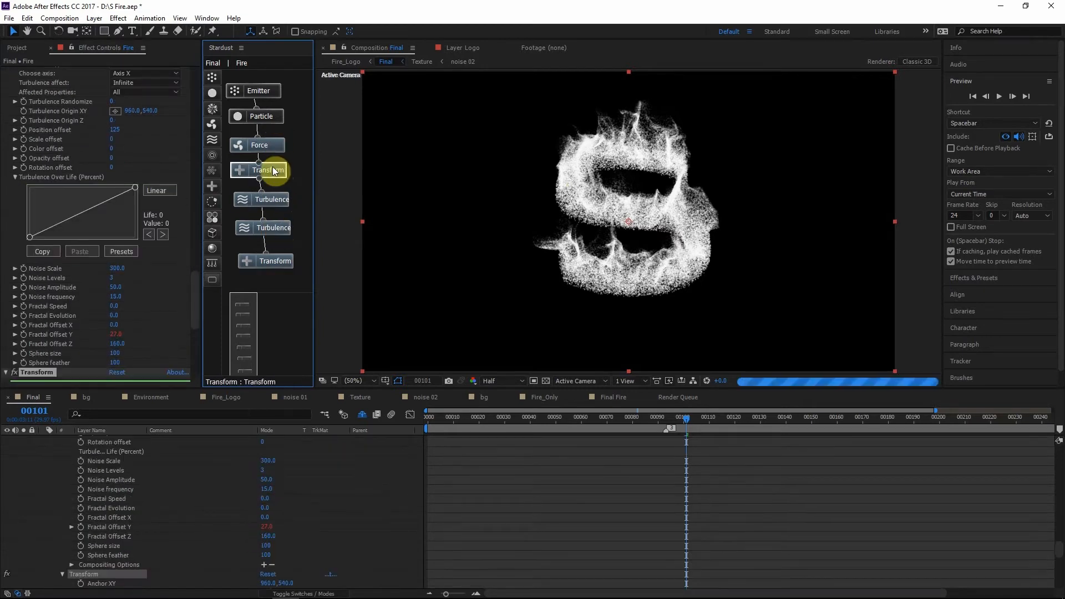
left_click(274, 266)
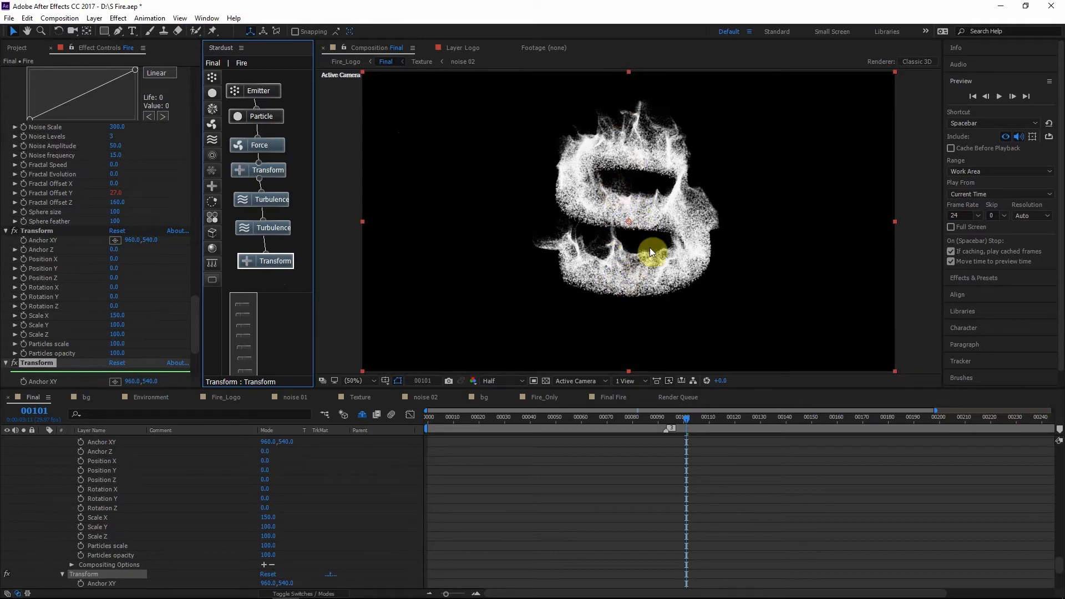
Play a preview of the fire animation and move the current time to frame 107
left_click(999, 95)
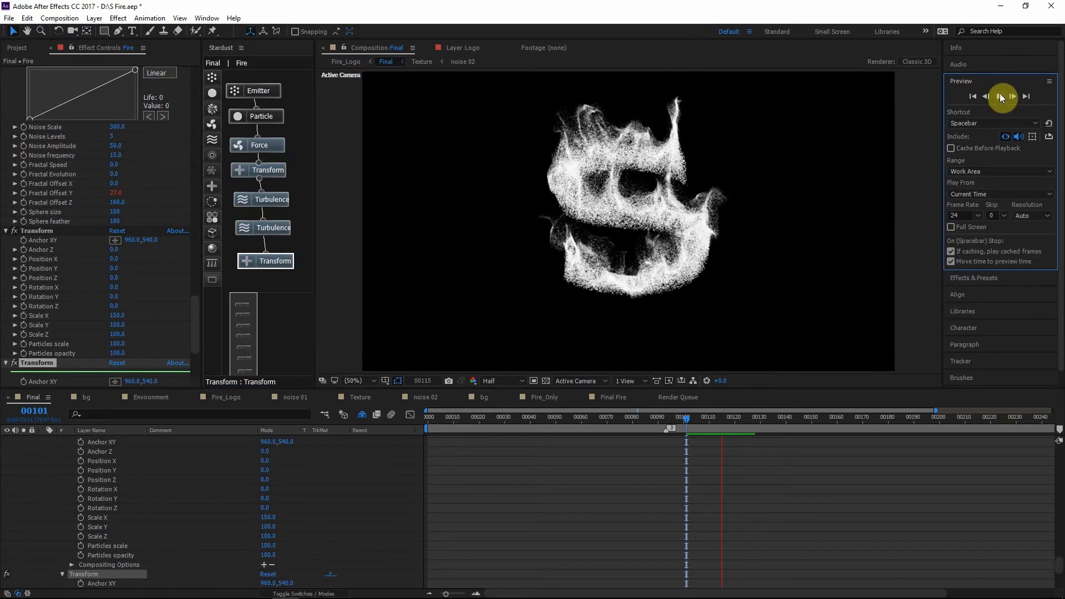
scroll(156, 167, "up", 6)
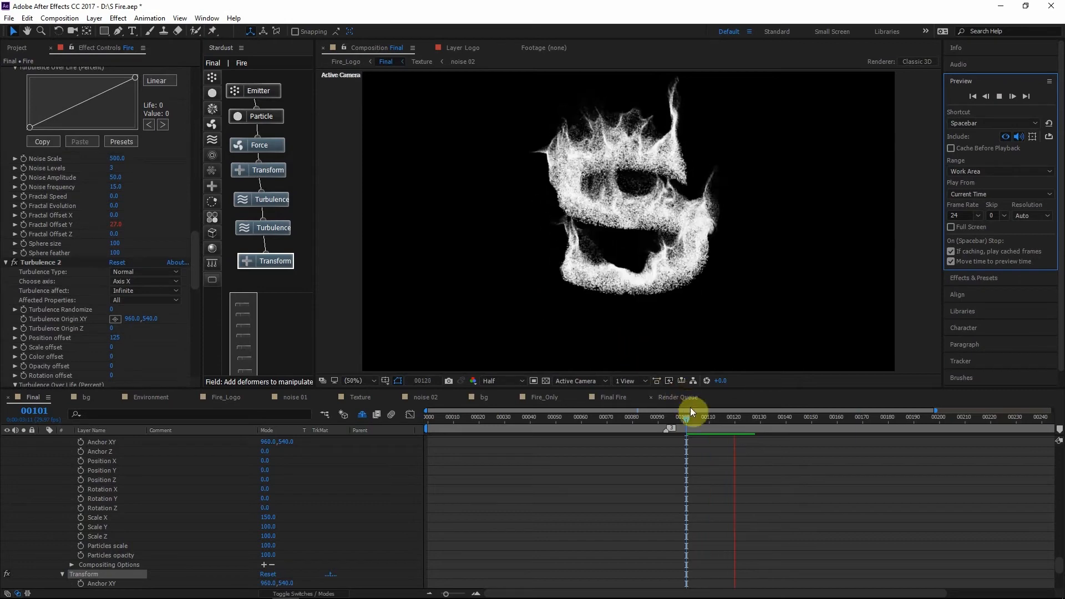
left_click(700, 419)
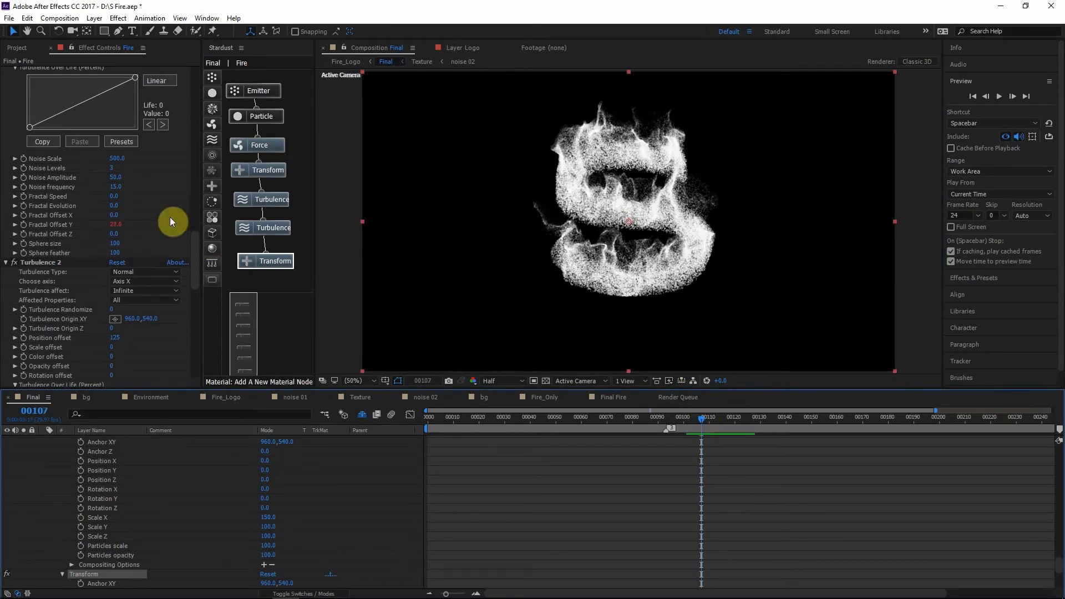
Turn on Motion Blur in the Stardust effect's Render Settings and check the blurred particles up close
scroll(172, 216, "up", 10)
scroll(174, 195, "up", 8)
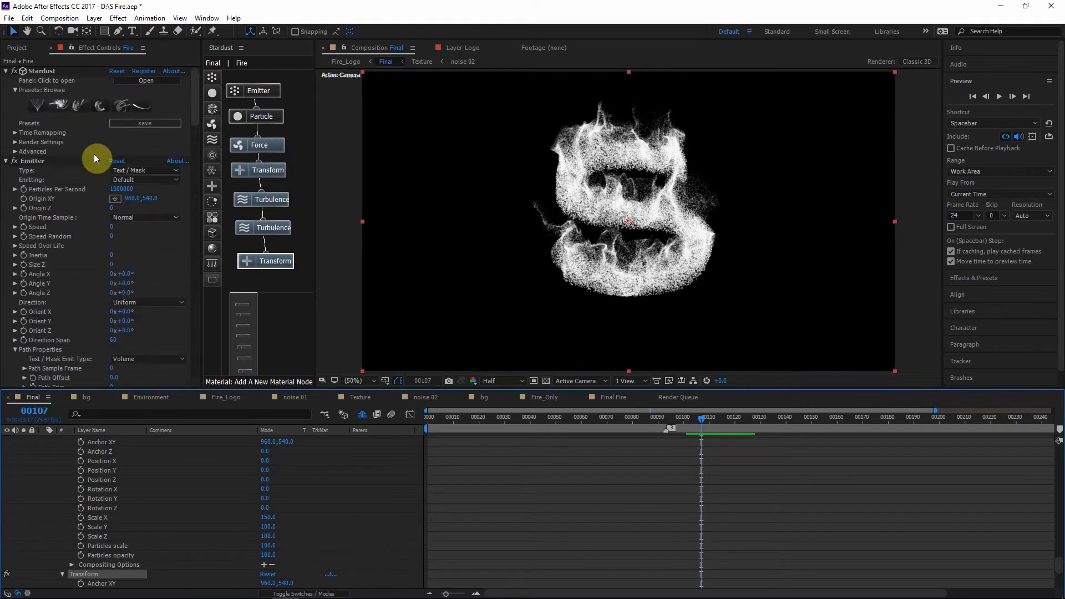
left_click(44, 70)
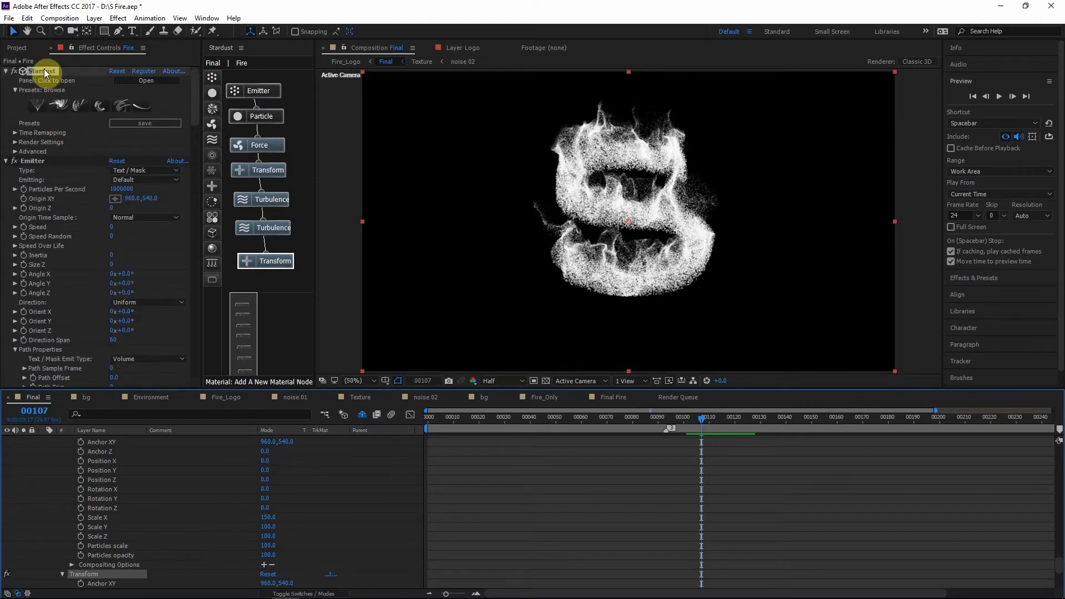
left_click(15, 142)
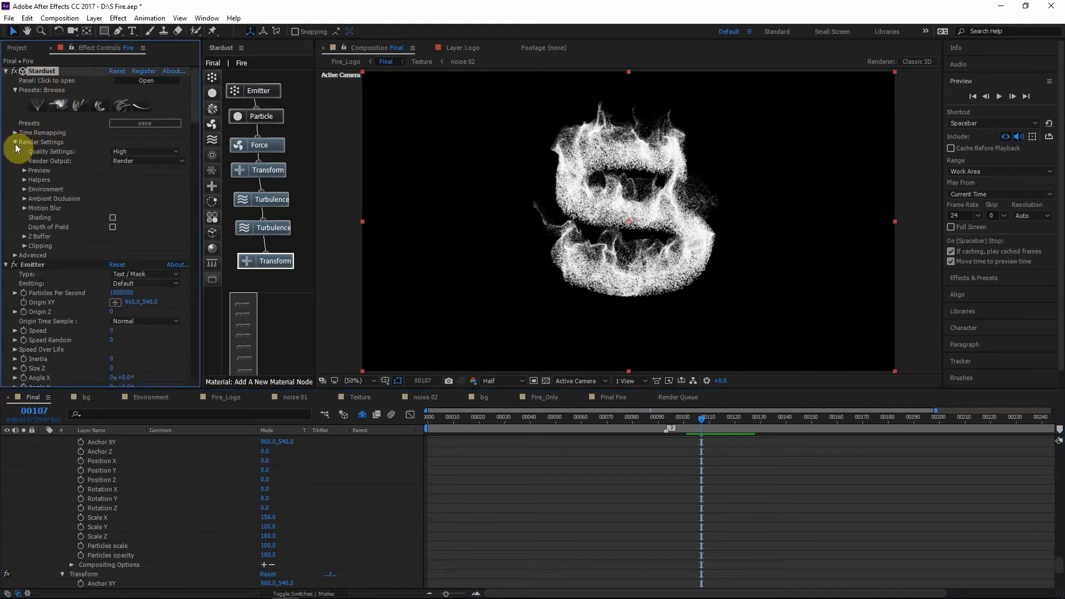
left_click(23, 207)
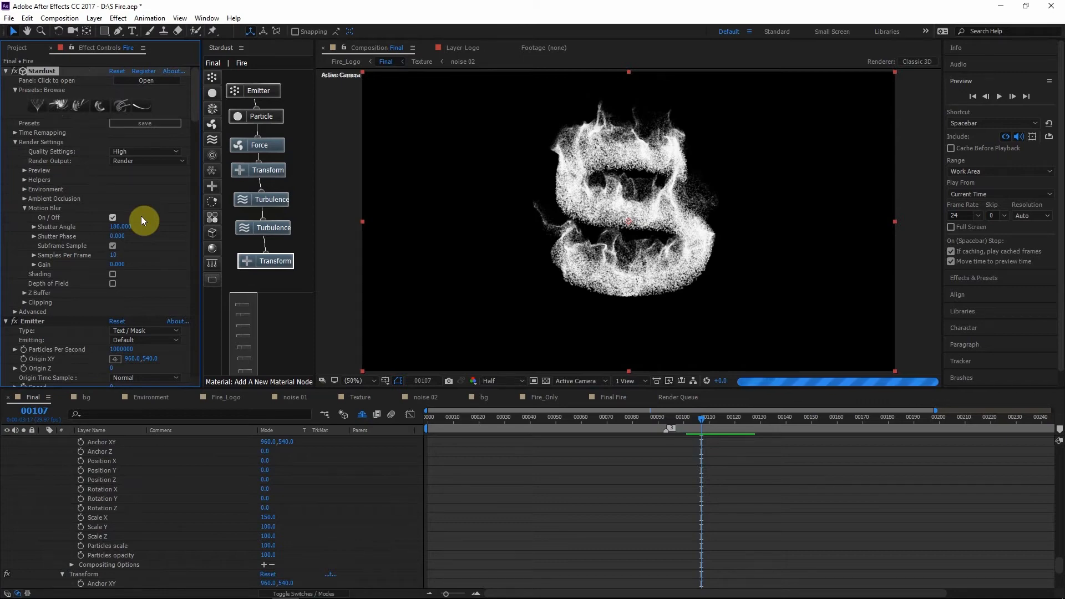
key("period")
scroll(619, 185, "down", 1)
scroll(615, 188, "up", 1)
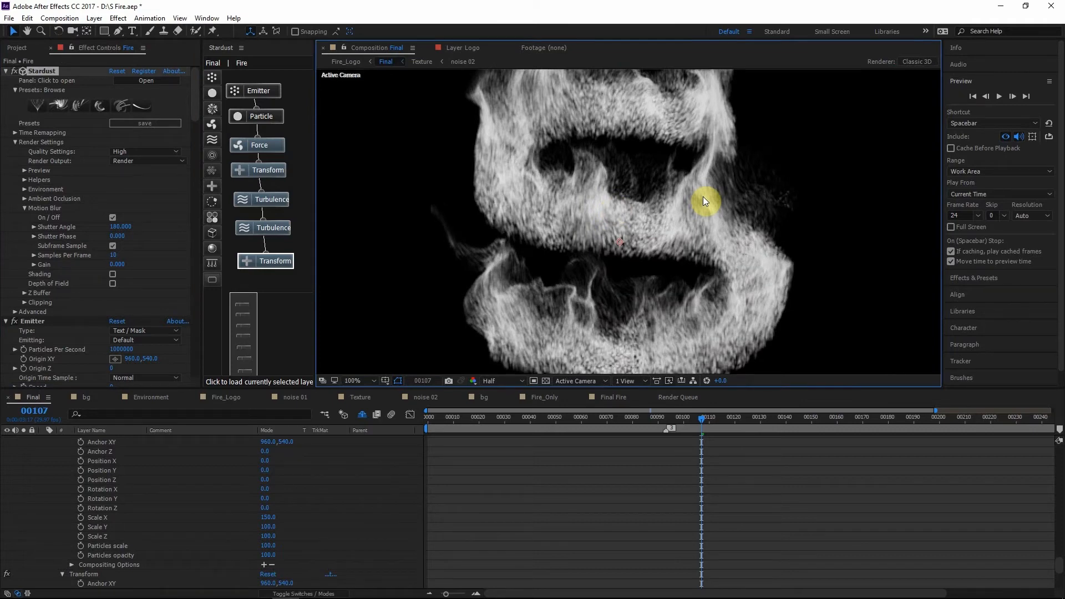
key("comma")
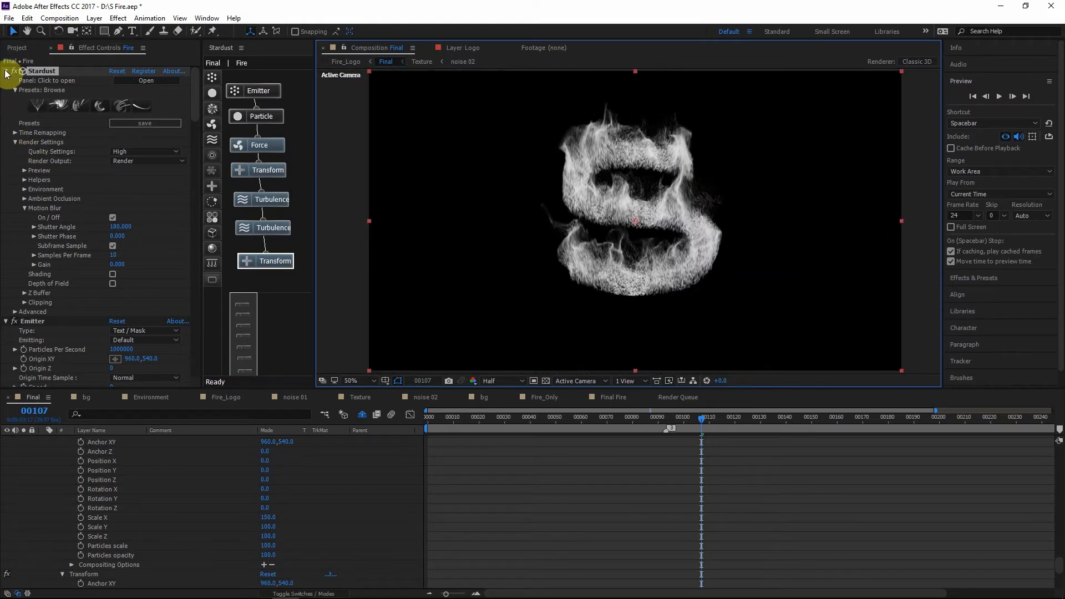
Collapse the other Stardust effect settings and set the Particle node's Size to 4 pixels
left_click(7, 73)
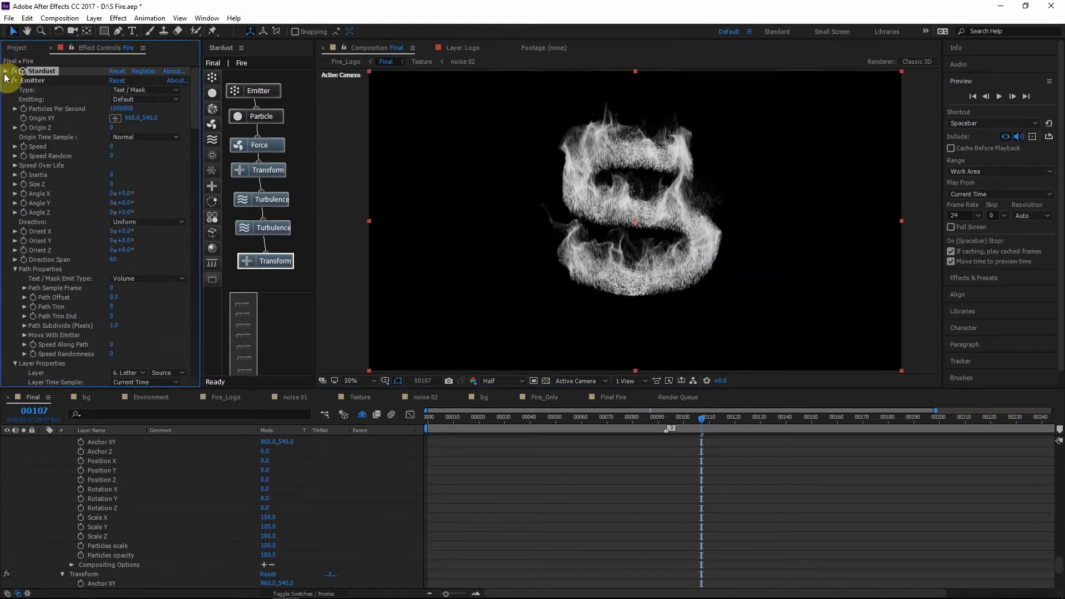
left_click(6, 81)
left_click(6, 91)
left_click(6, 100)
left_click(6, 110)
left_click(6, 118)
left_click(6, 128)
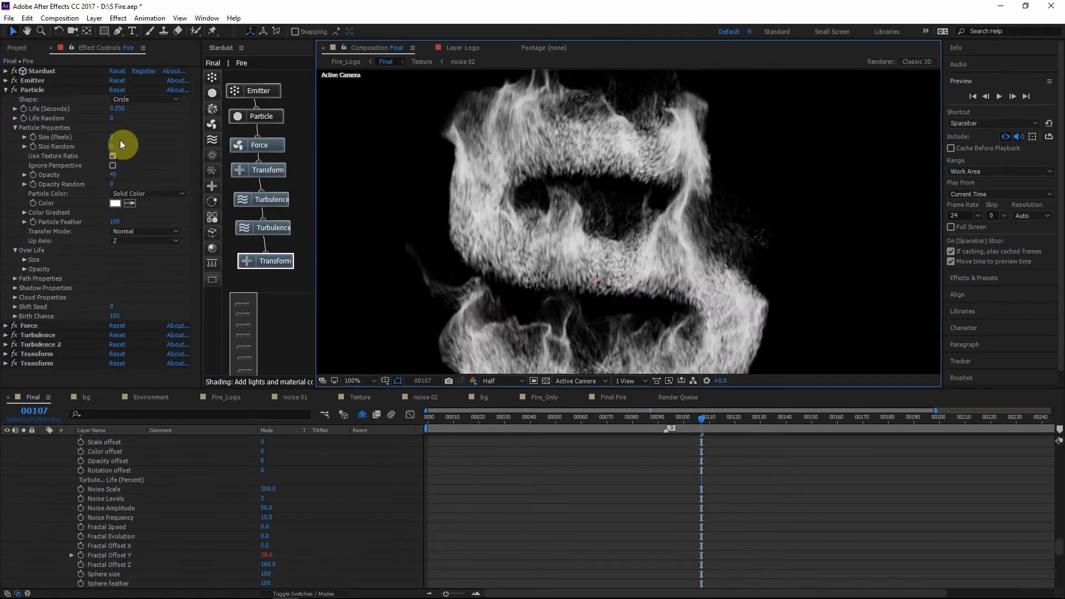
left_click(113, 137)
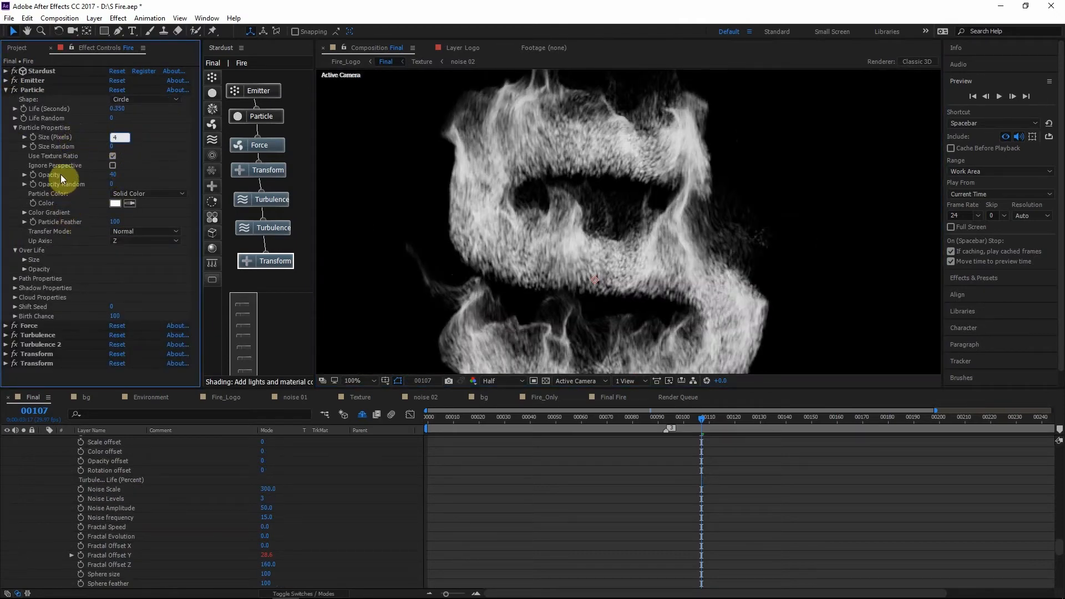
type("4")
key("Return")
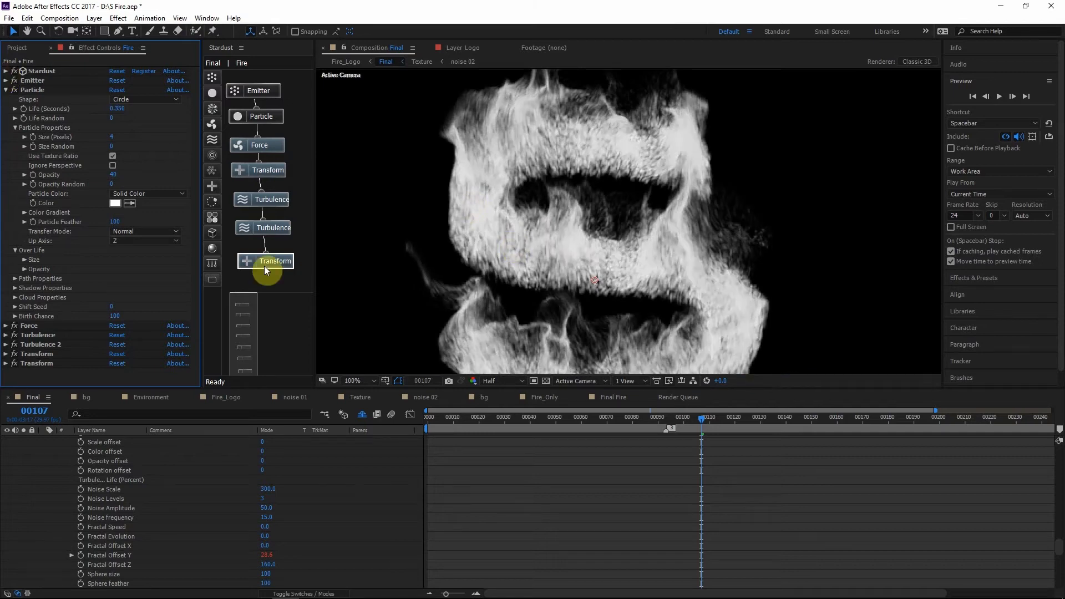
left_click(5, 90)
key("comma")
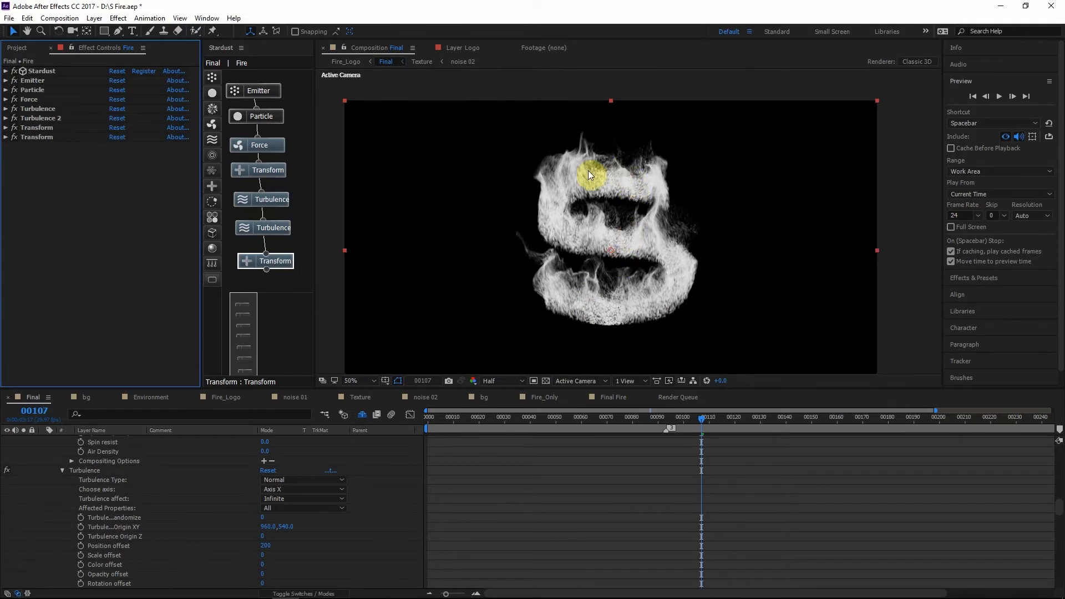
Collapse the Fire layer's properties and add an adjustment layer directly above it
scroll(62, 481, "up", 10)
scroll(62, 464, "up", 3)
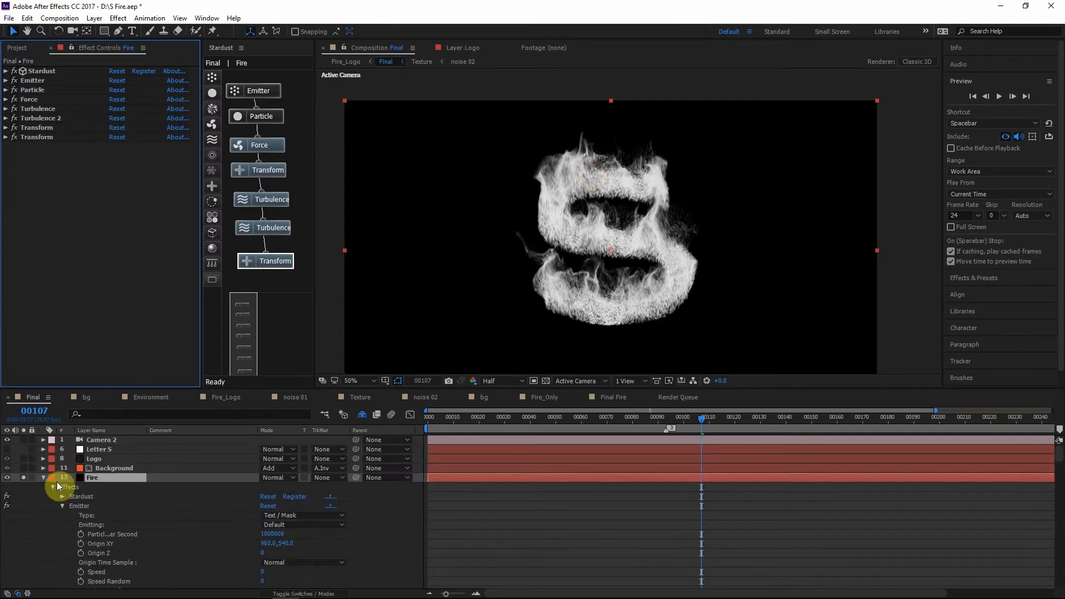
left_click(44, 478)
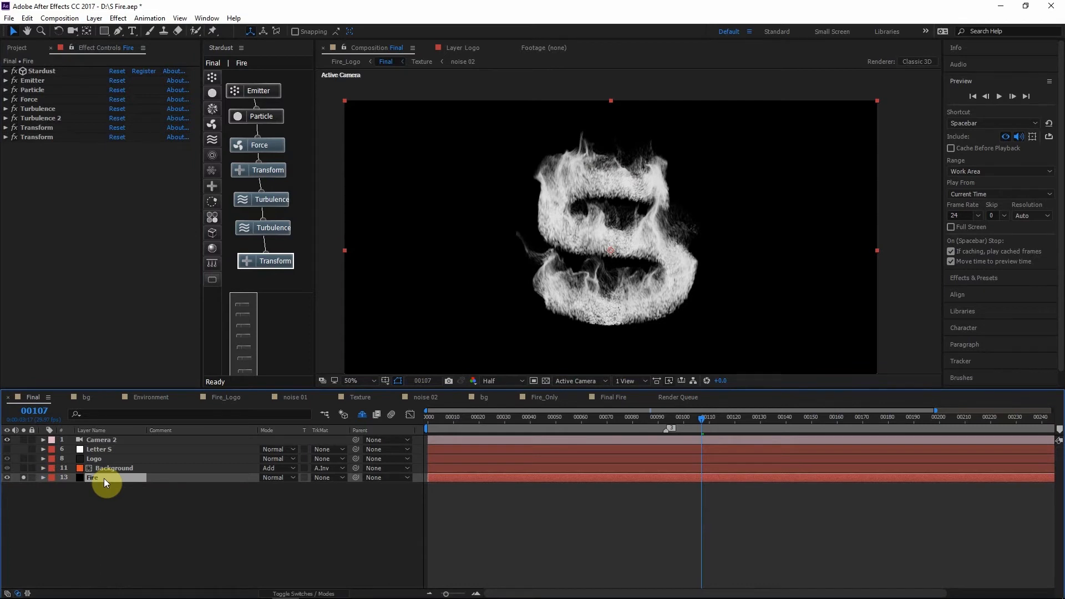
key("ctrl+alt+y")
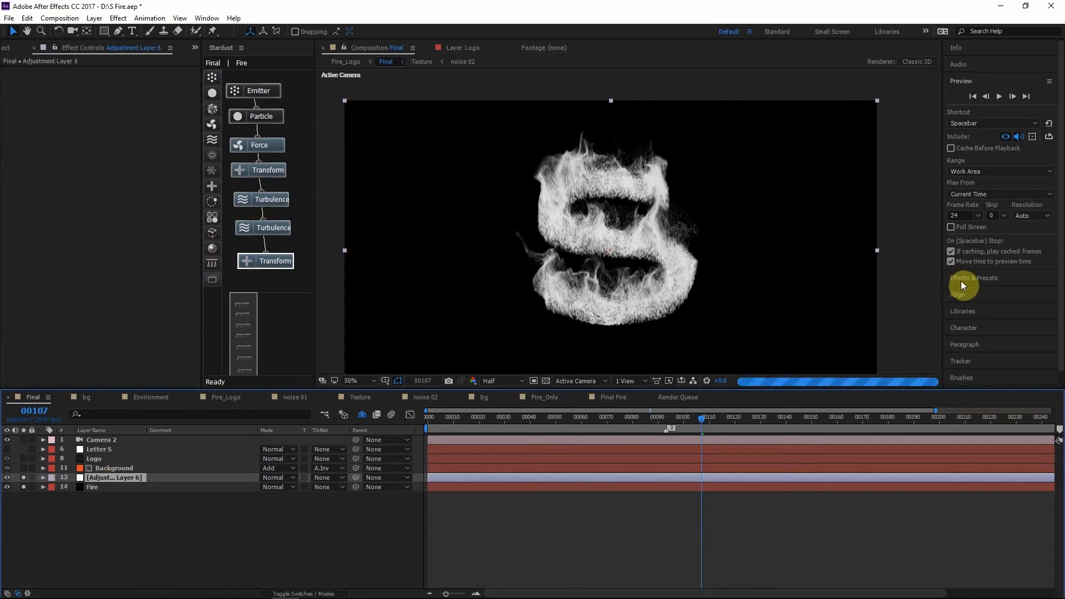
Search for the Levels effect and try applying it to the new adjustment layer
left_click(990, 279)
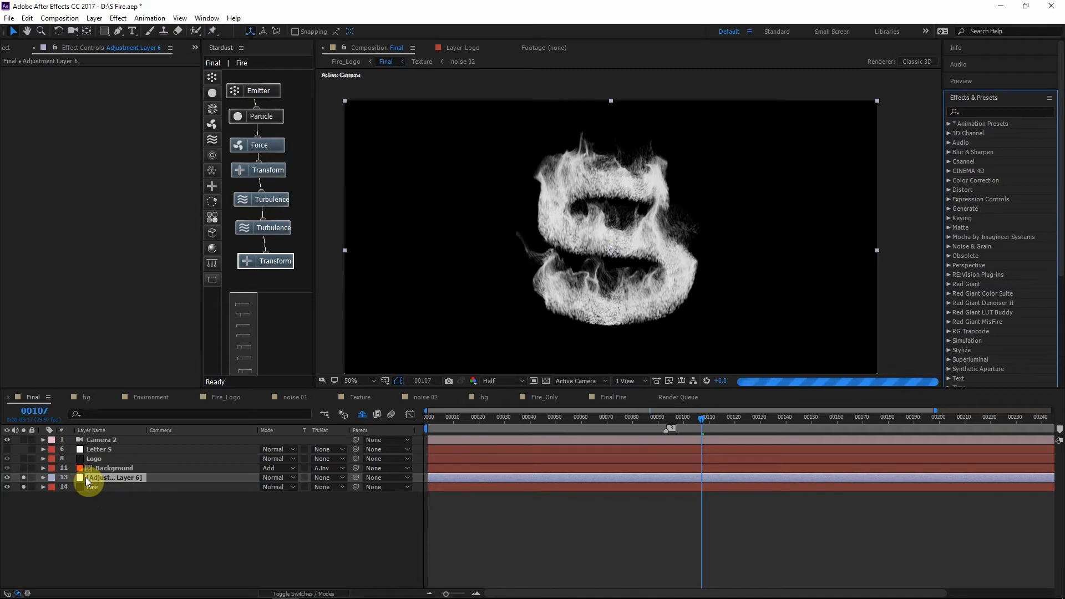
left_click(993, 112)
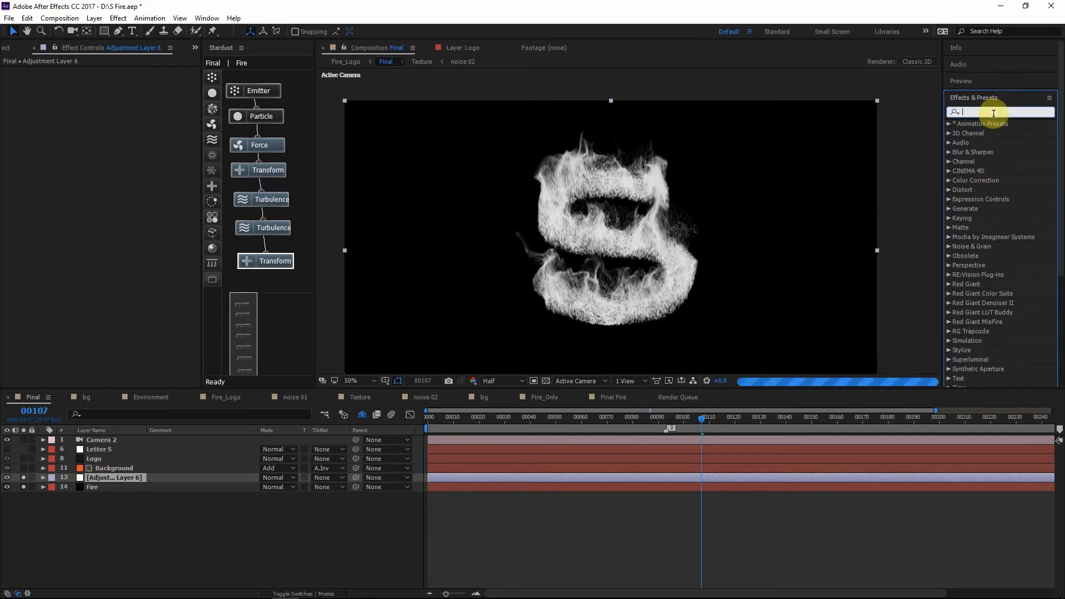
type("leve")
left_click_drag(991, 190, 115, 480)
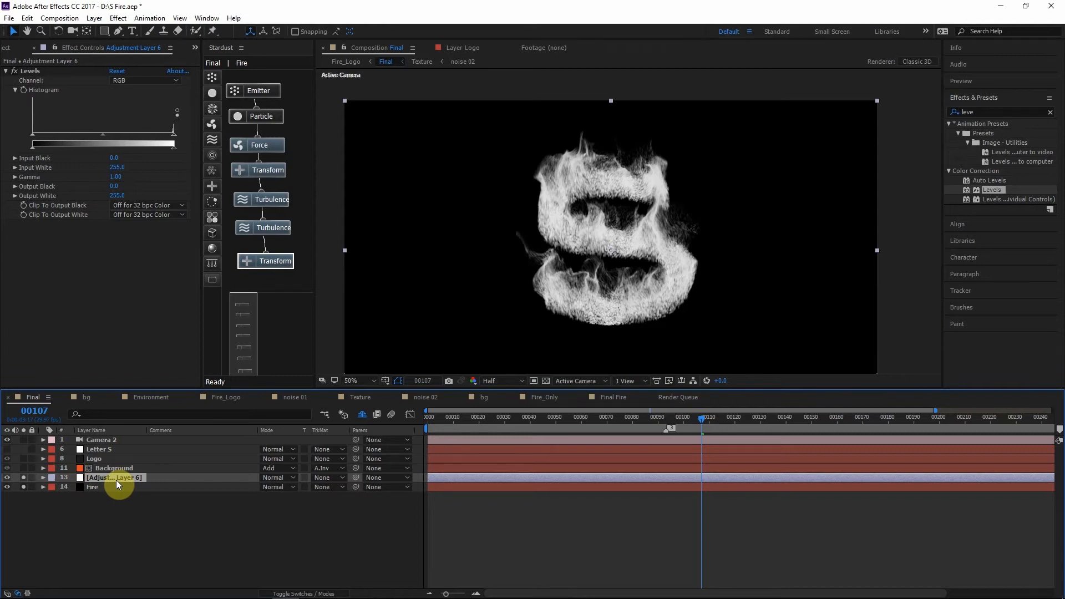
Rename the adjustment layer above Fire as Color
type("Color")
key("Return")
left_click(99, 475)
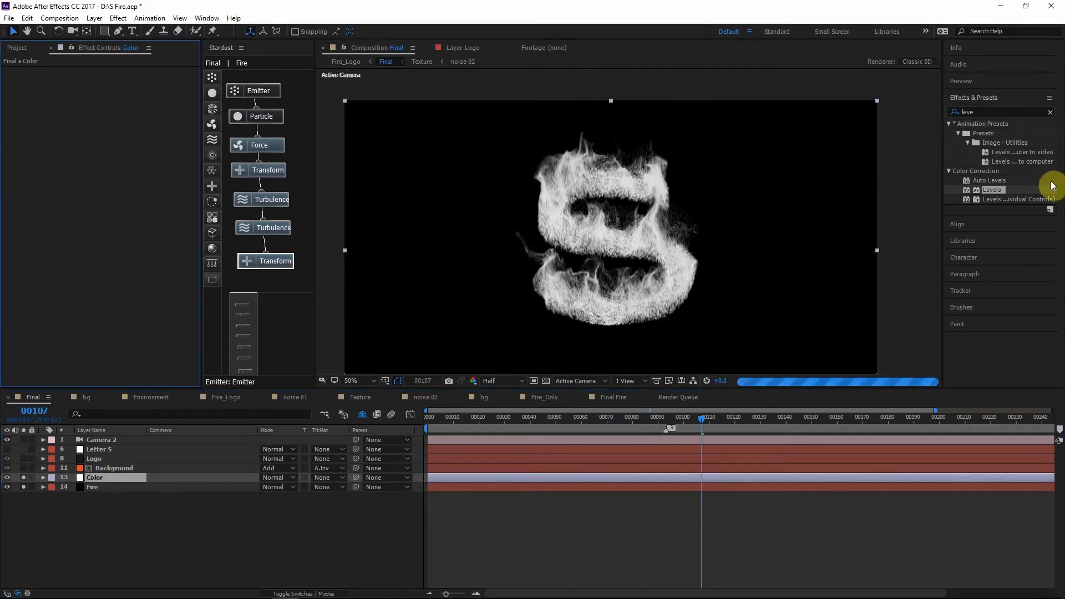
Apply Levels to the Color layer, switch its channel to Alpha and lower Alpha Input White to 227
scroll(626, 242, "up", 3)
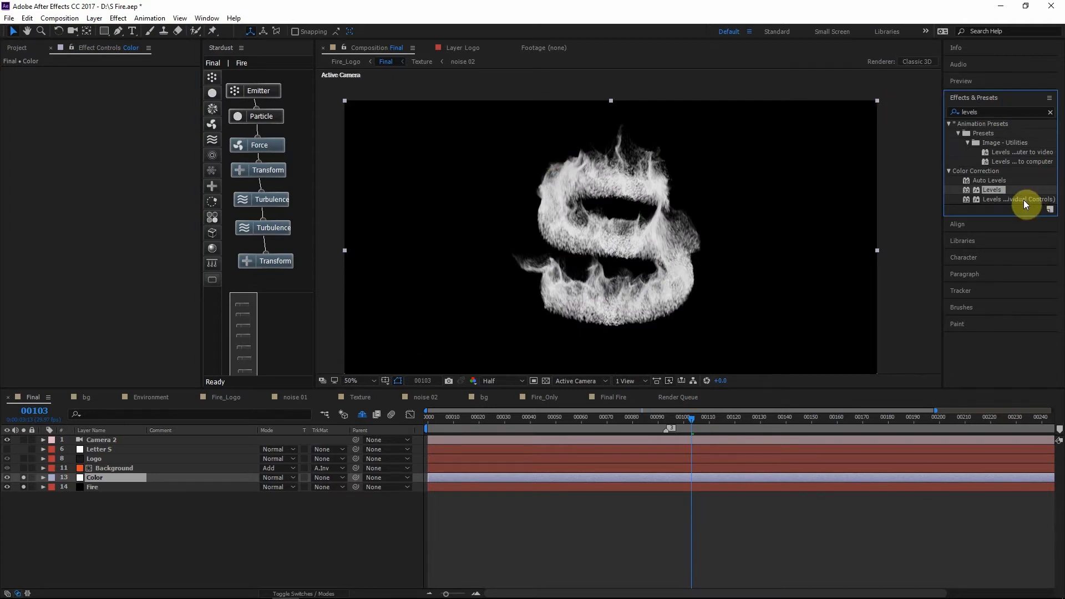
left_click_drag(997, 191, 104, 474)
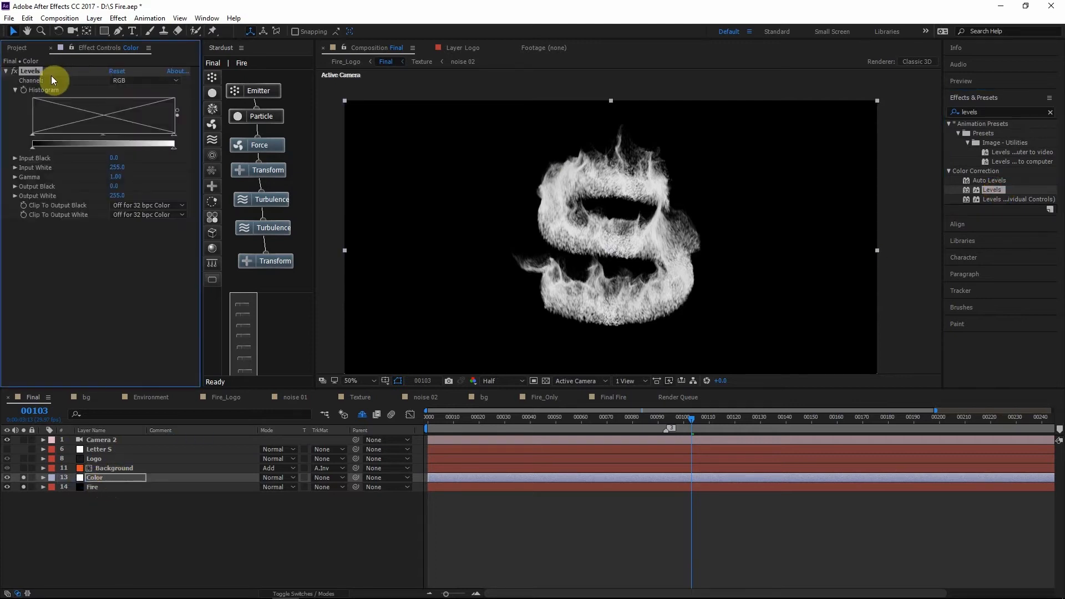
left_click(113, 79)
left_click(135, 140)
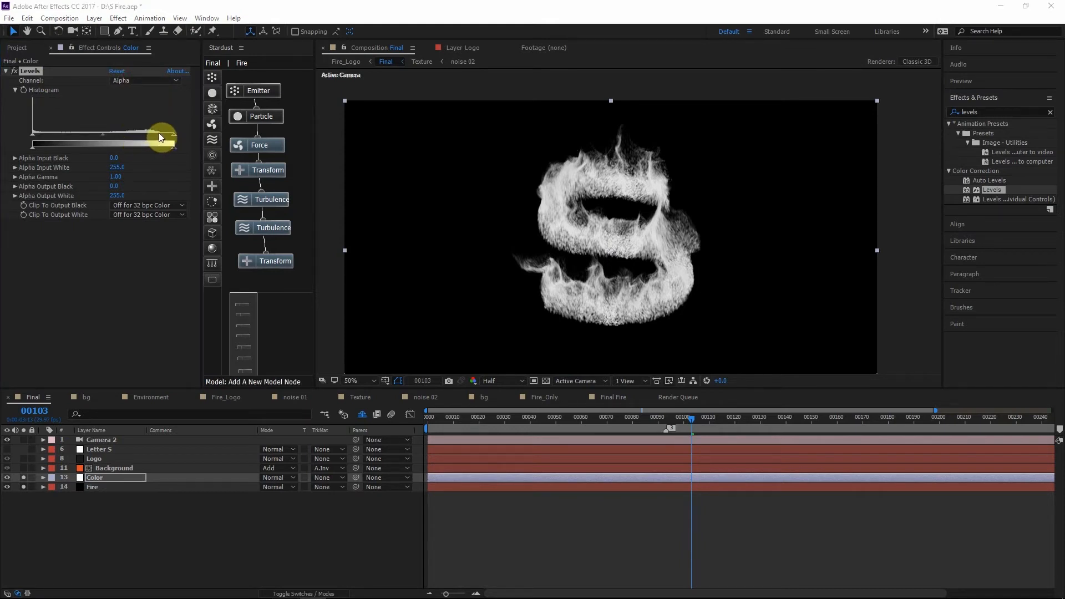
left_click_drag(174, 134, 158, 138)
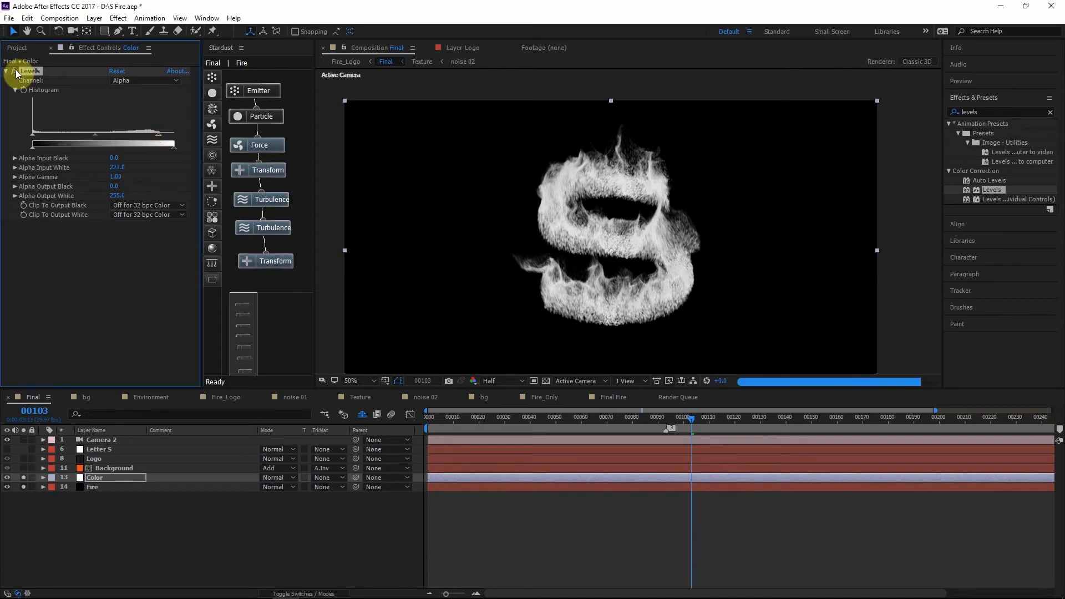
Toggle the transparency grid to check the fire's alpha against the background, leaving the grid on
left_click(542, 353)
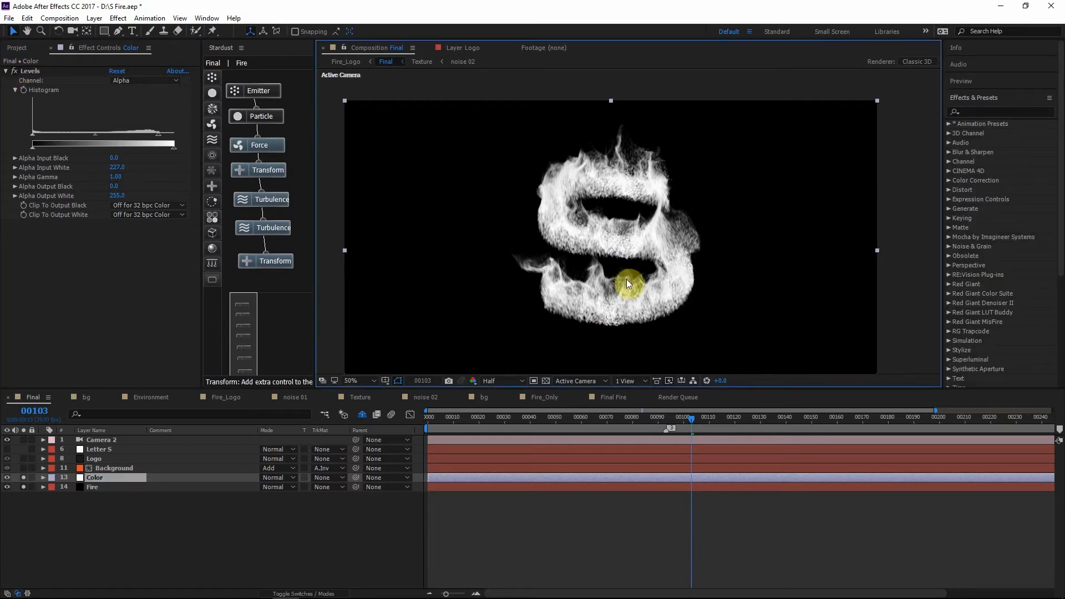
left_click(542, 379)
left_click(542, 379)
left_click(543, 379)
left_click(542, 379)
left_click(545, 381)
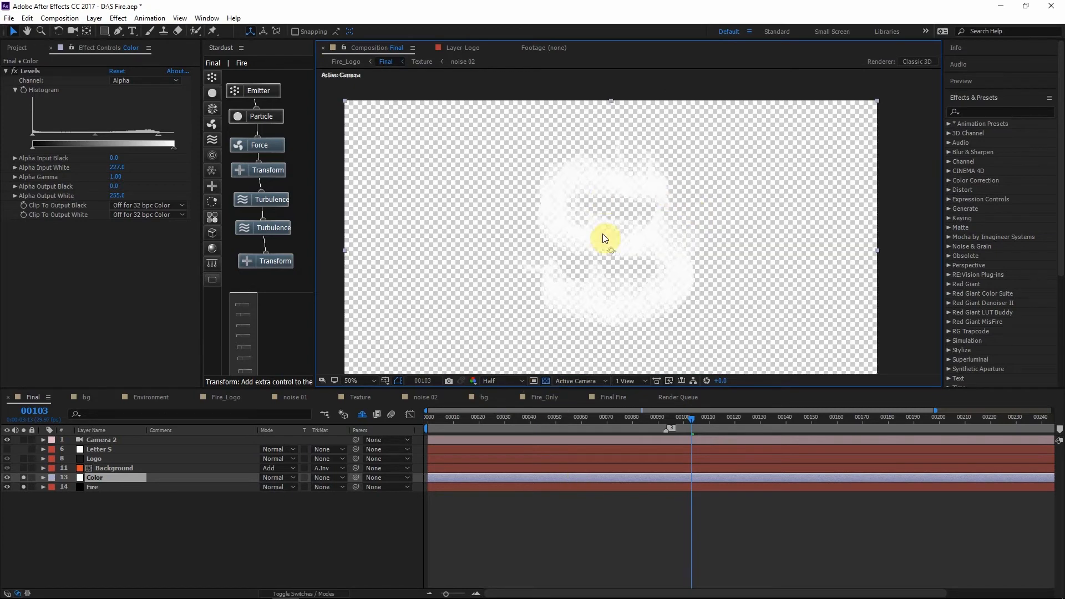
Apply Solid Composite to the Color layer below Levels and set its color to black (000000)
left_click(980, 111)
type("solid")
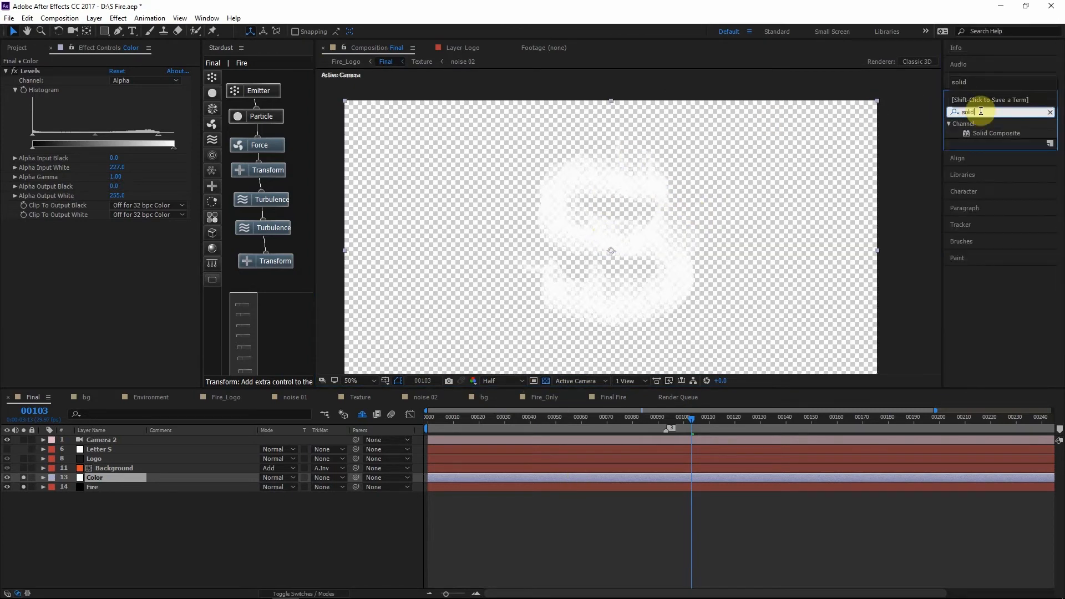
left_click_drag(987, 141, 105, 267)
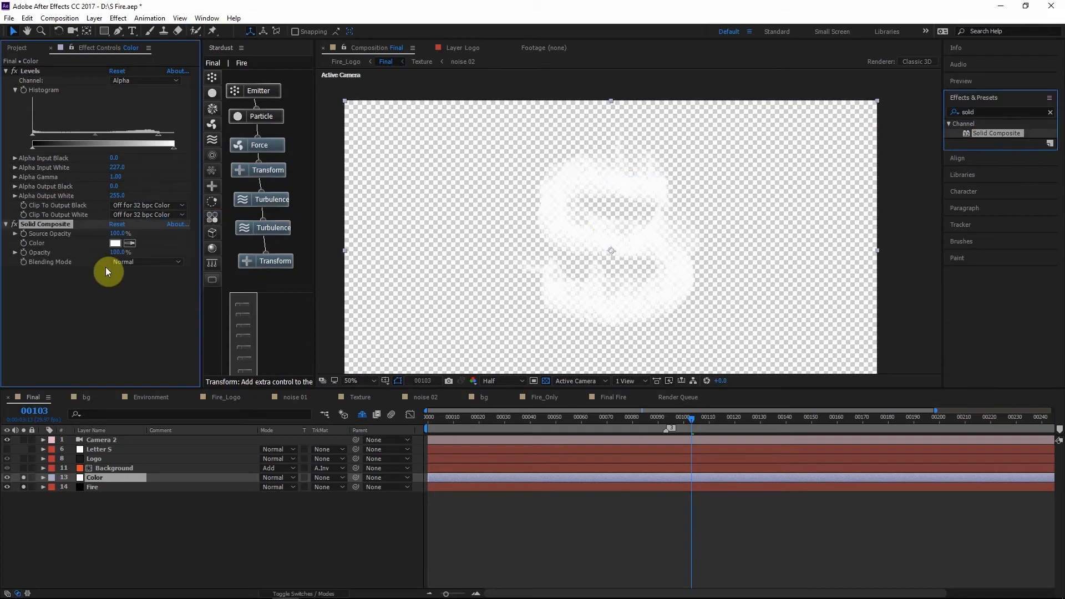
left_click(115, 243)
left_click_drag(452, 389, 452, 429)
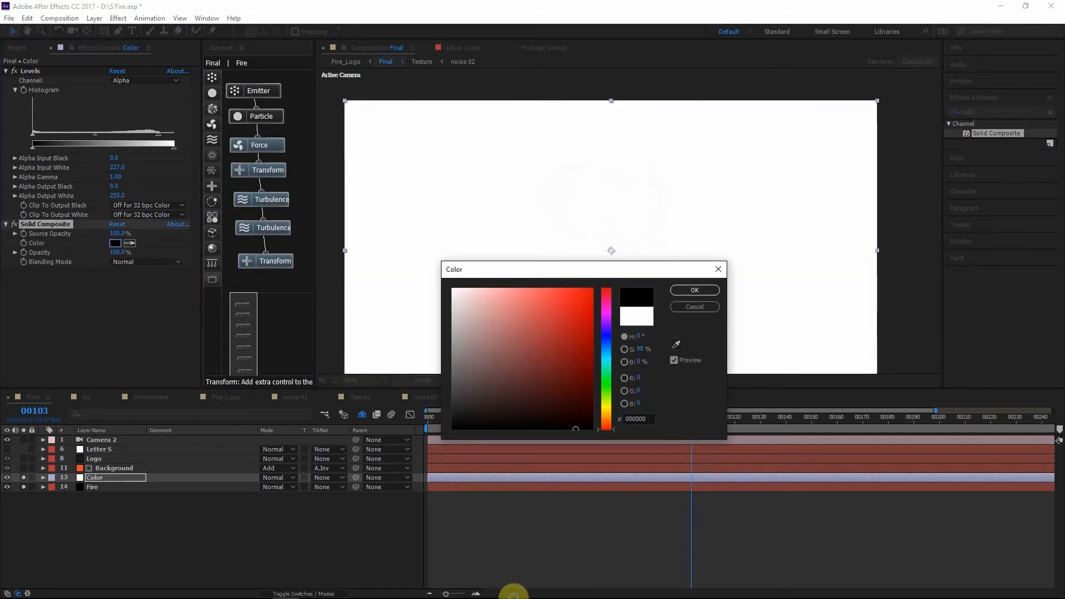
left_click(694, 290)
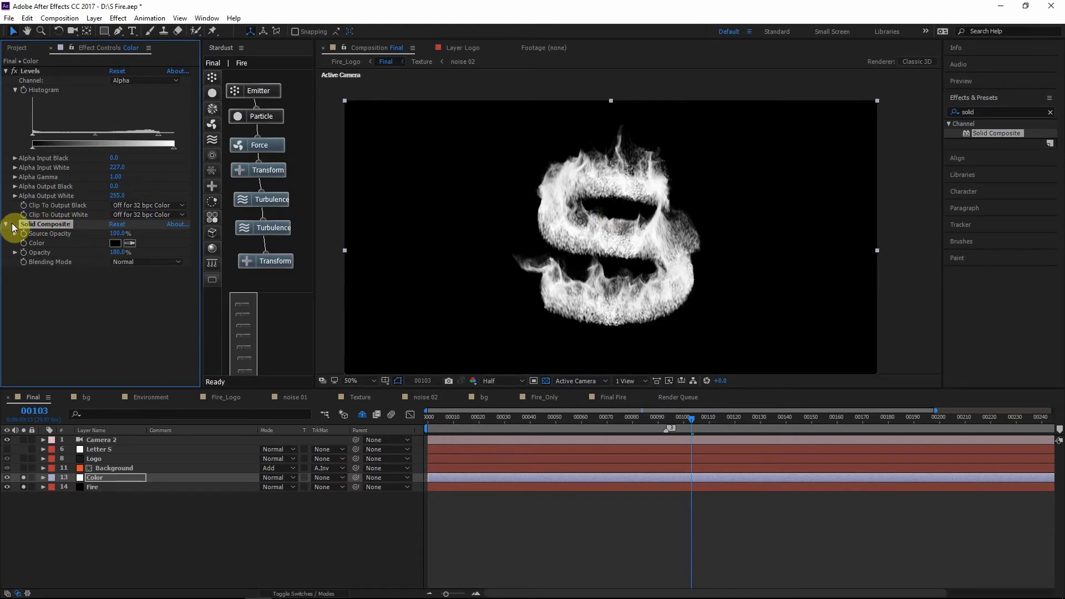
Apply Curves to the Color layer below Solid Composite, raising the red curve and lowering the blue curve
left_click(985, 111)
type("curves")
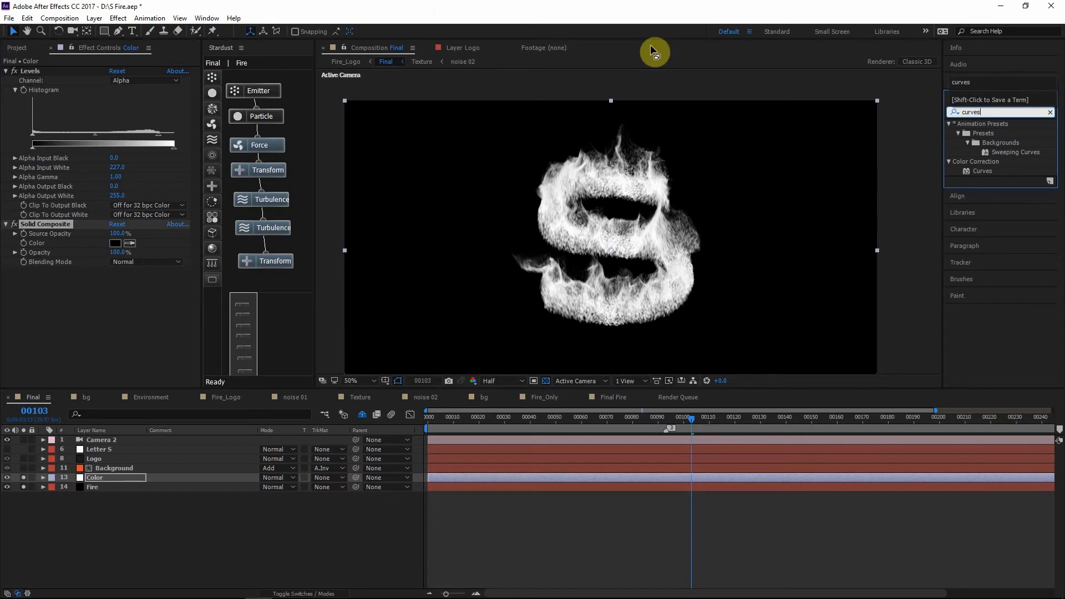
left_click_drag(995, 171, 84, 276)
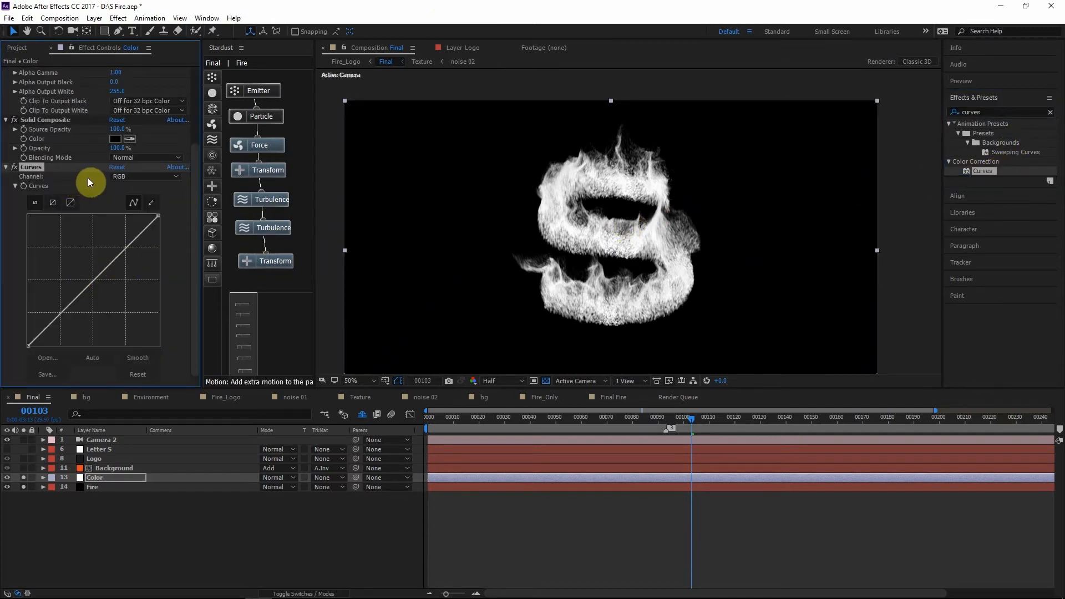
left_click(135, 177)
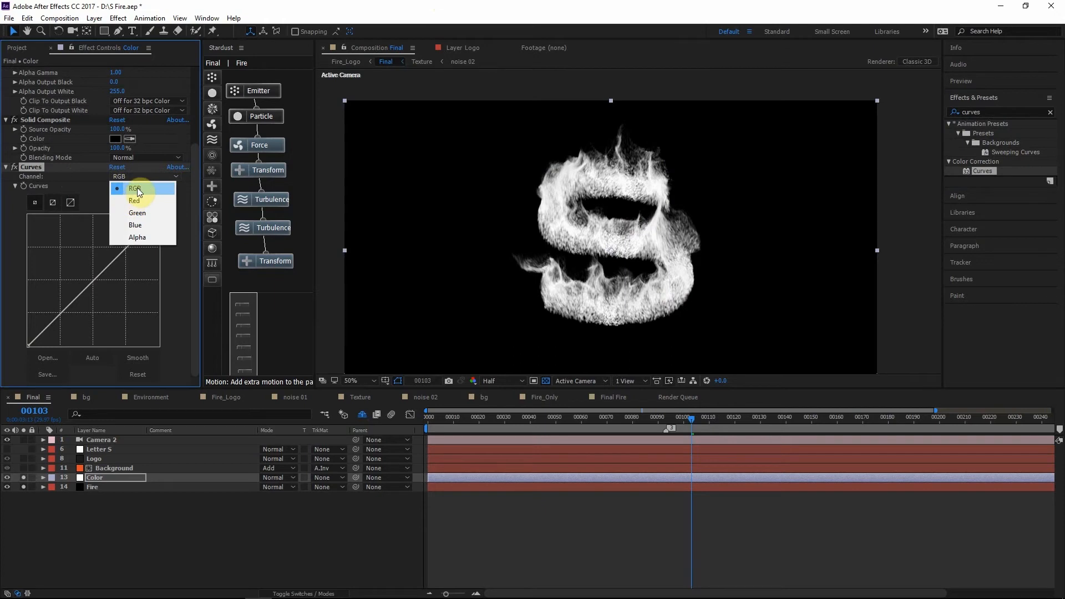
left_click(136, 200)
left_click_drag(82, 281, 99, 303)
left_click(140, 177)
left_click(135, 224)
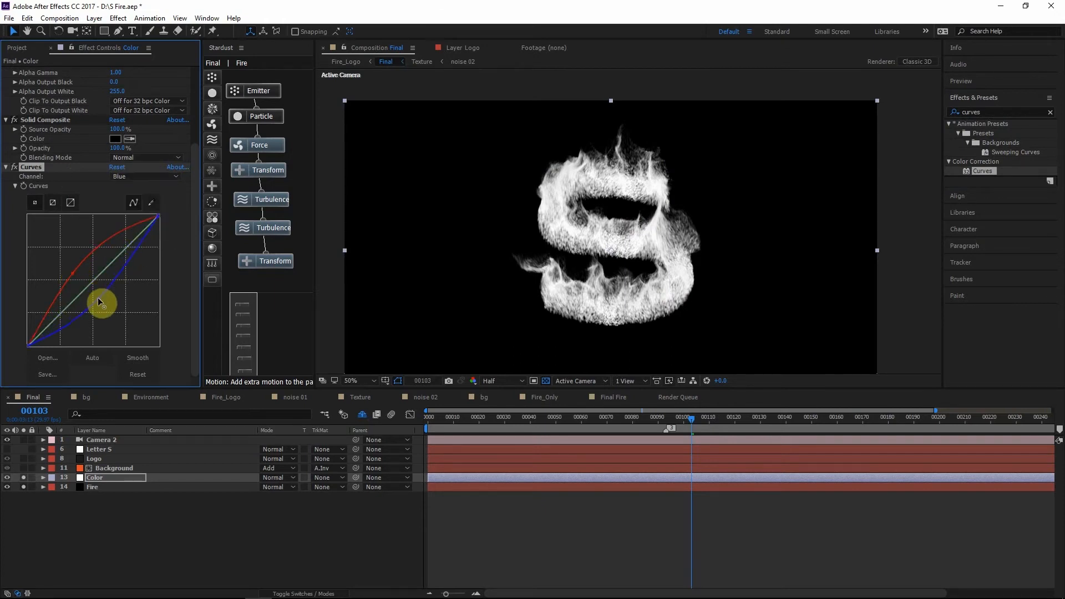
Shape the green channel of Curves into a slight S-curve, raising the highlights and lowering the shadows, and collapse the effect
left_click(140, 177)
left_click(137, 213)
left_click(123, 246)
left_click_drag(71, 296, 57, 320)
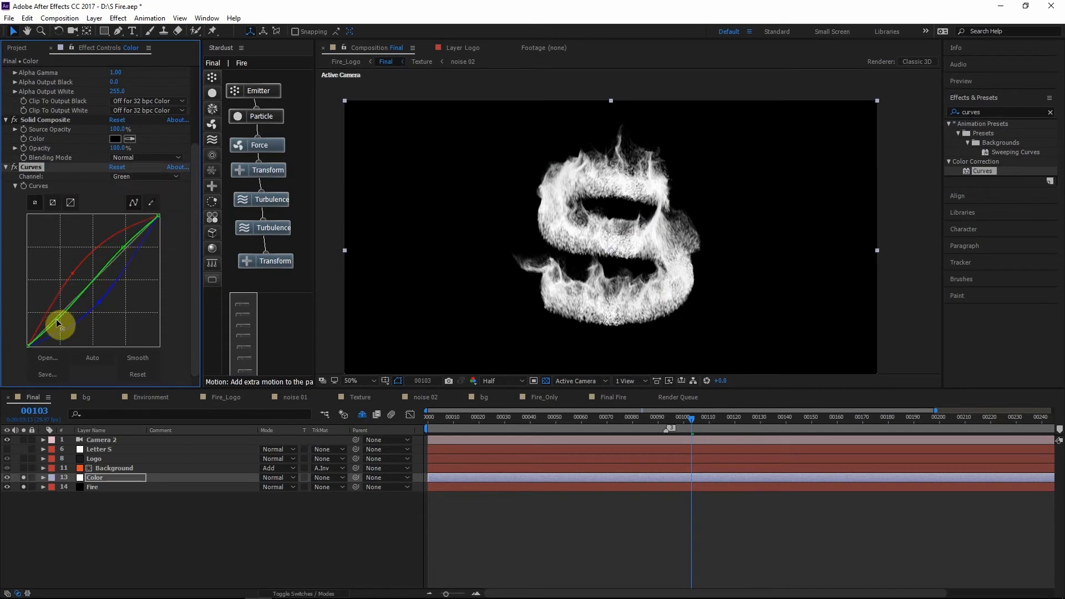
left_click(6, 168)
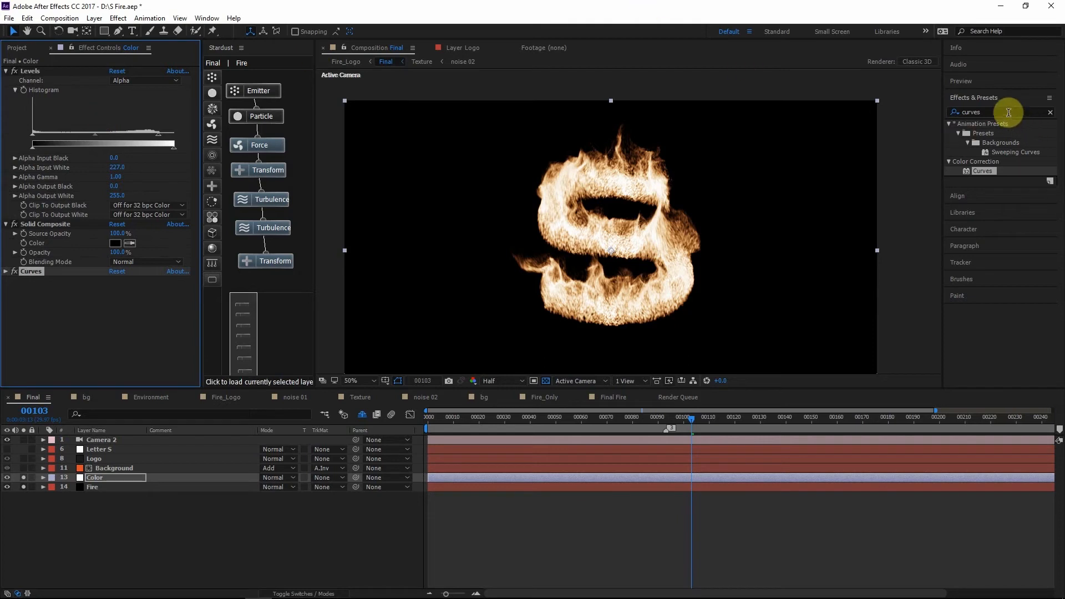
Apply the Stylize Glow effect to the Color layer below Curves and set its Glow Radius to 100
left_click(976, 103)
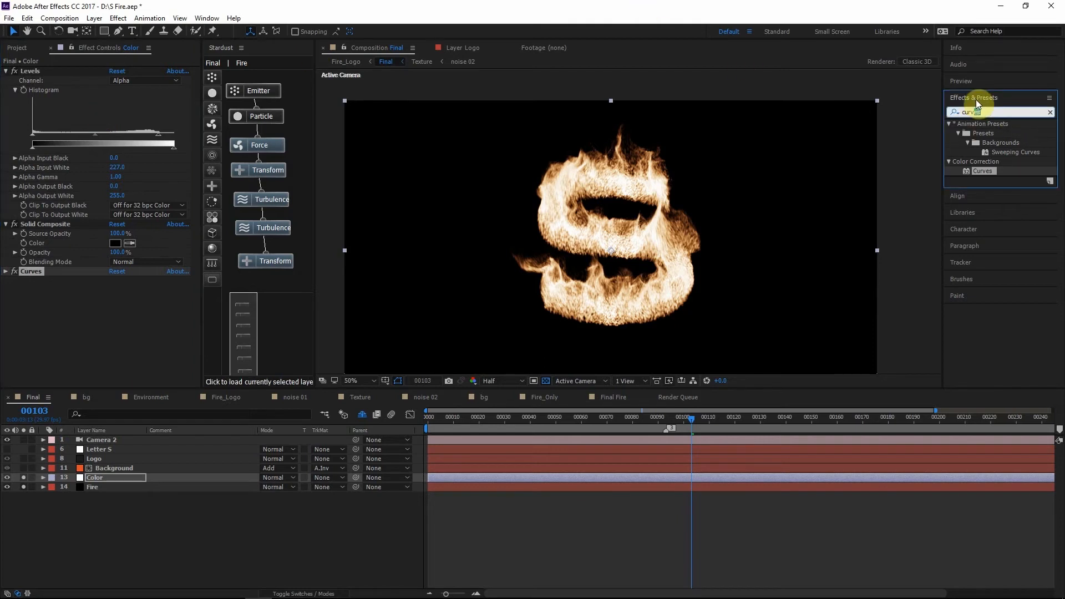
type("glow")
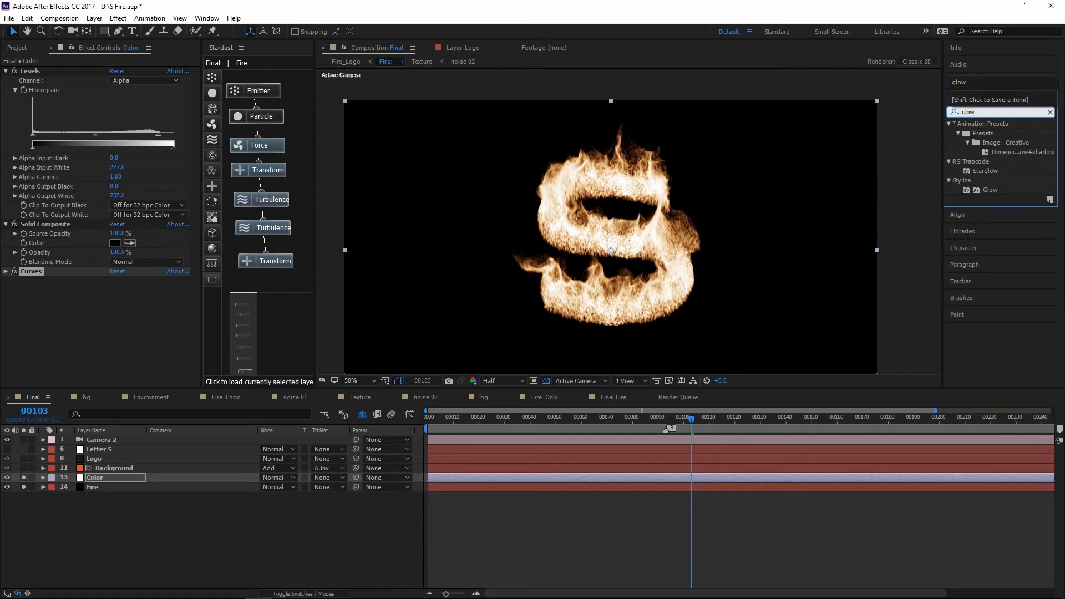
left_click(987, 190)
left_click_drag(986, 191, 108, 282)
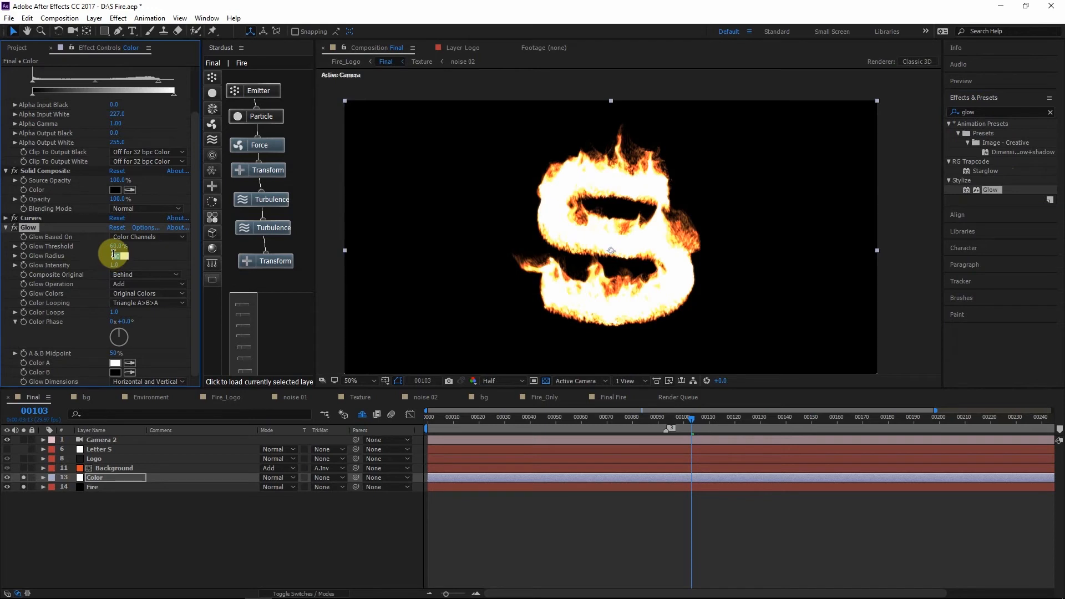
left_click(121, 256)
type("100")
key("Return")
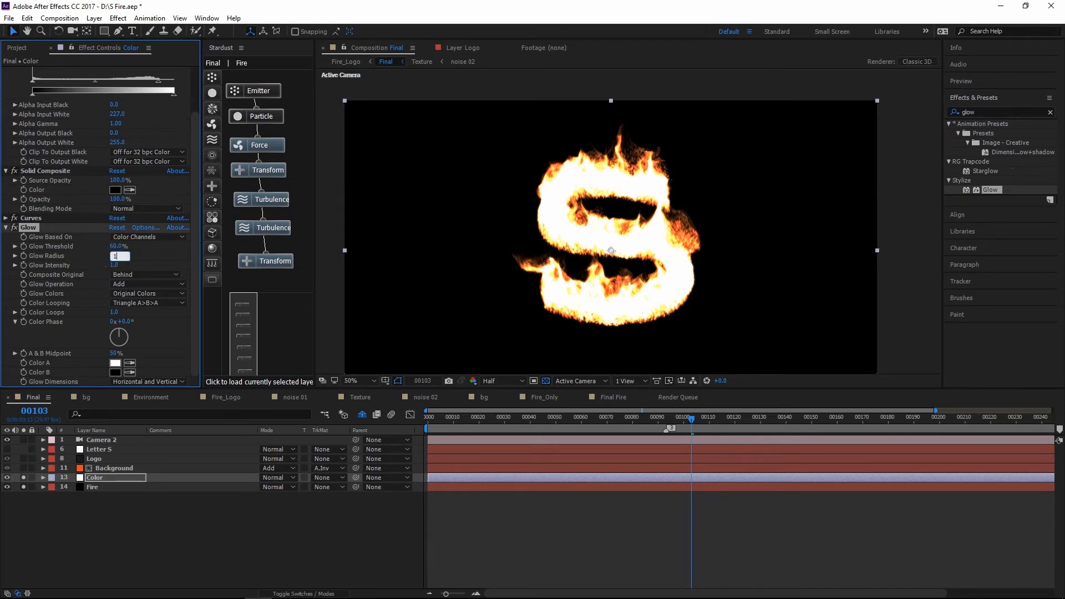
Set the Glow Operation to Screen, Glow Colors to A & B Colors and Color Looping to Sawtooth A>B
left_click(118, 285)
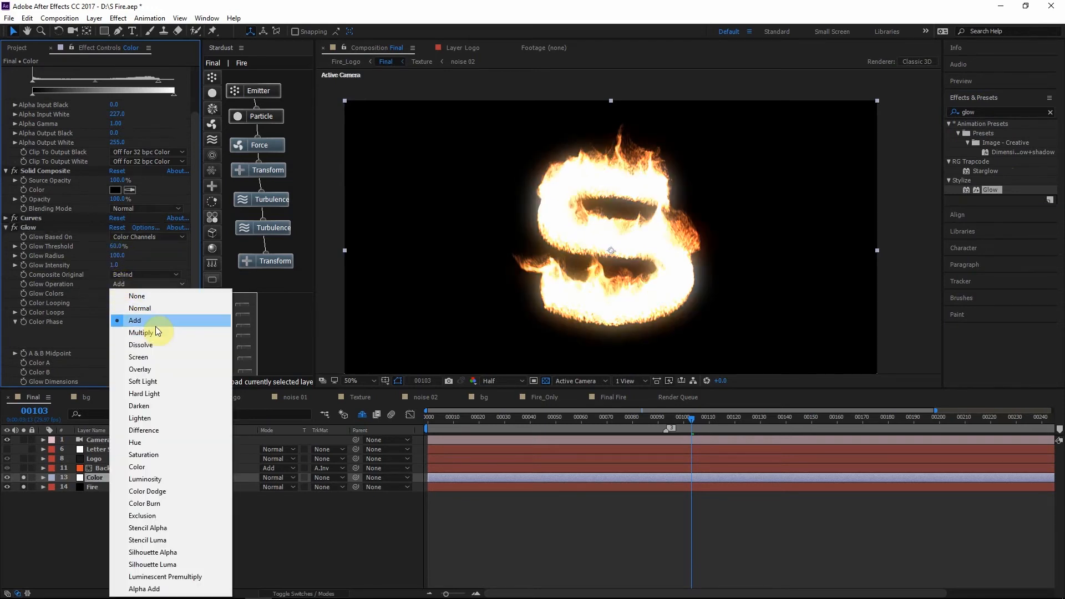
left_click(145, 356)
left_click(142, 294)
left_click(53, 295)
left_click(144, 299)
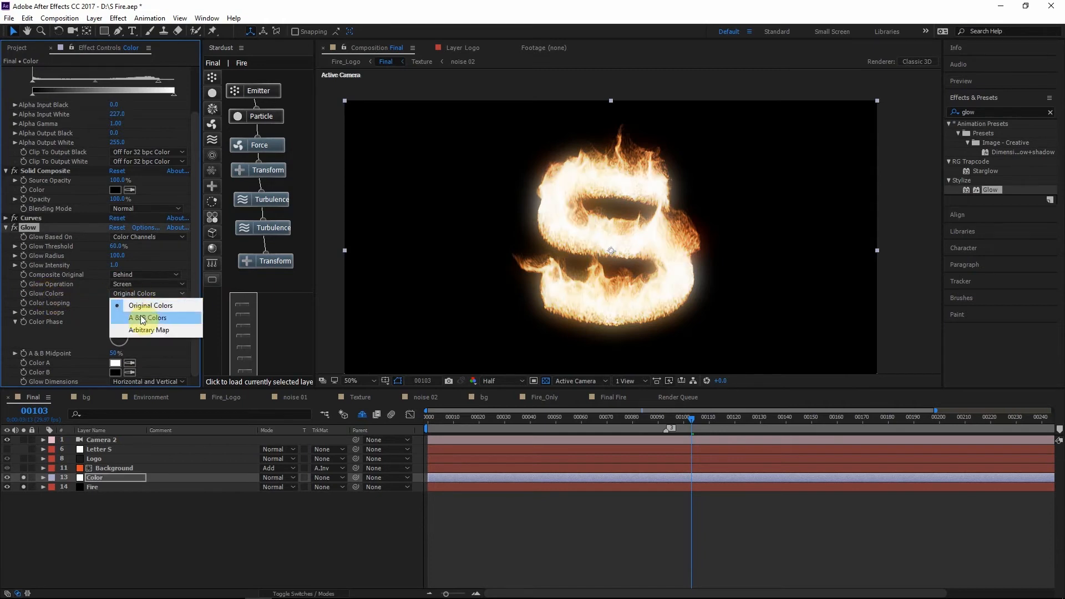
left_click(143, 313)
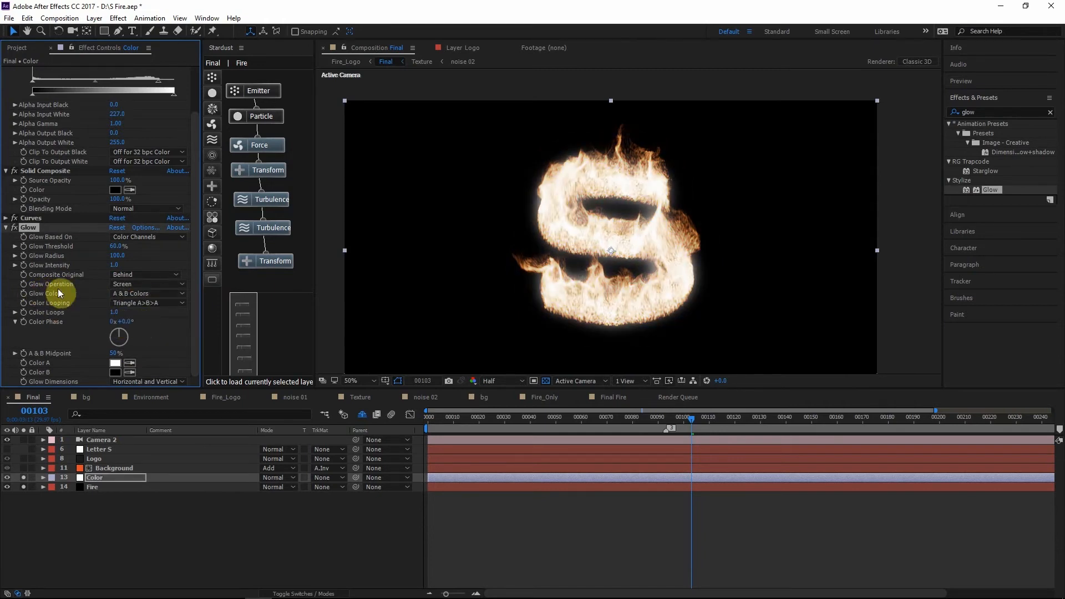
left_click(144, 303)
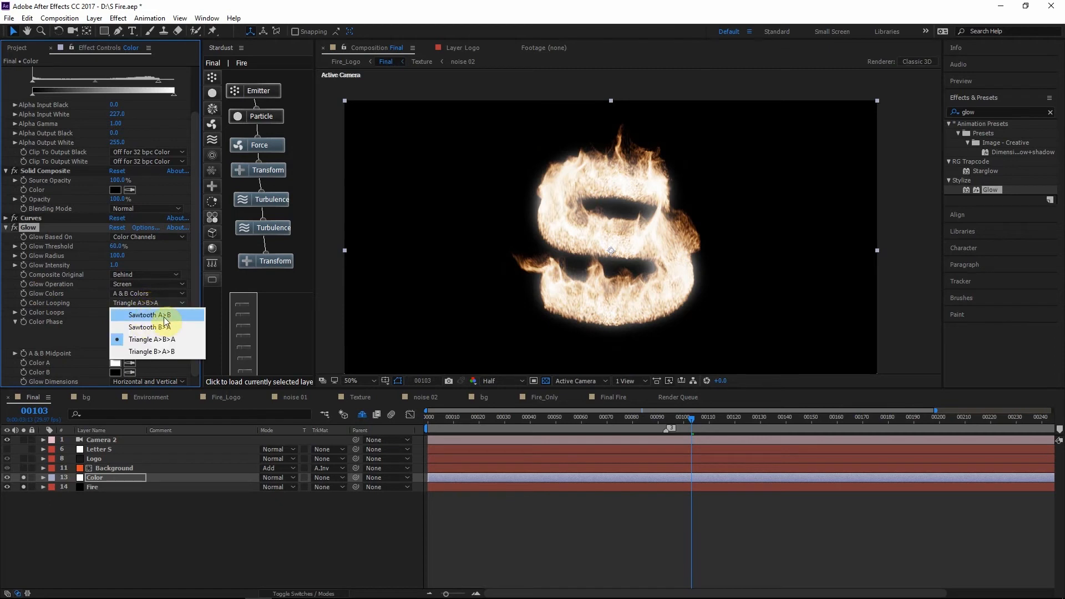
left_click(145, 315)
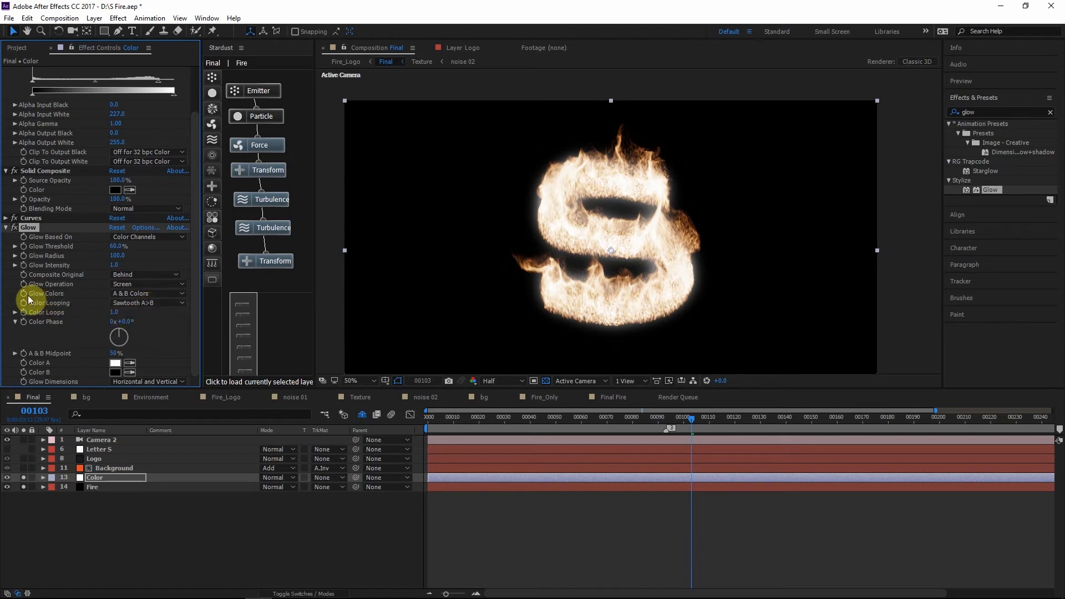
Set Glow's Color B to a saturated orange (FF4800)
left_click(114, 374)
left_click_drag(580, 318, 637, 232)
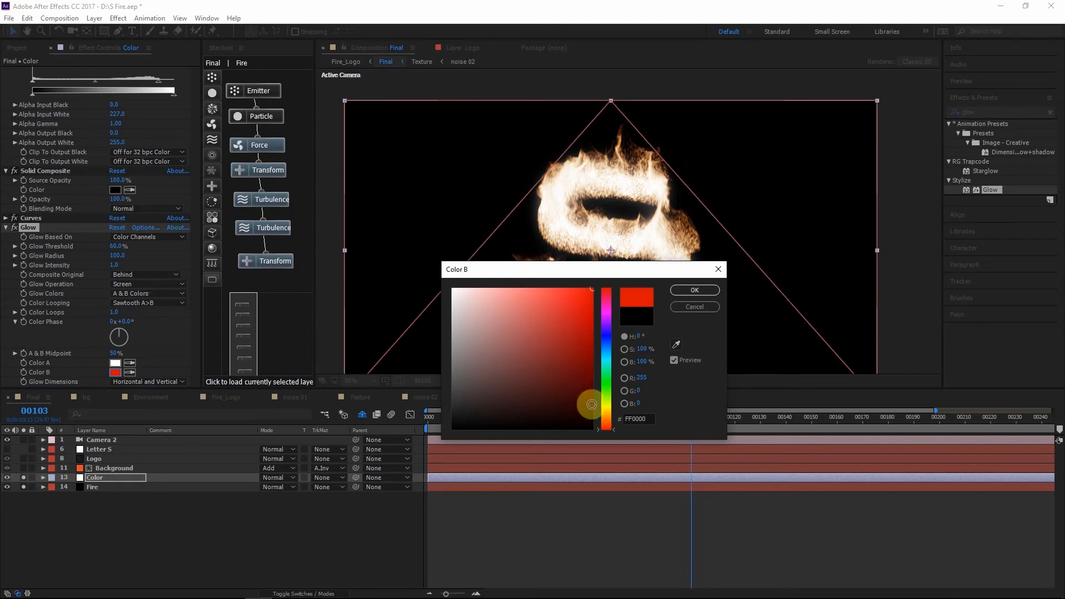
left_click_drag(605, 419, 610, 423)
left_click(713, 284)
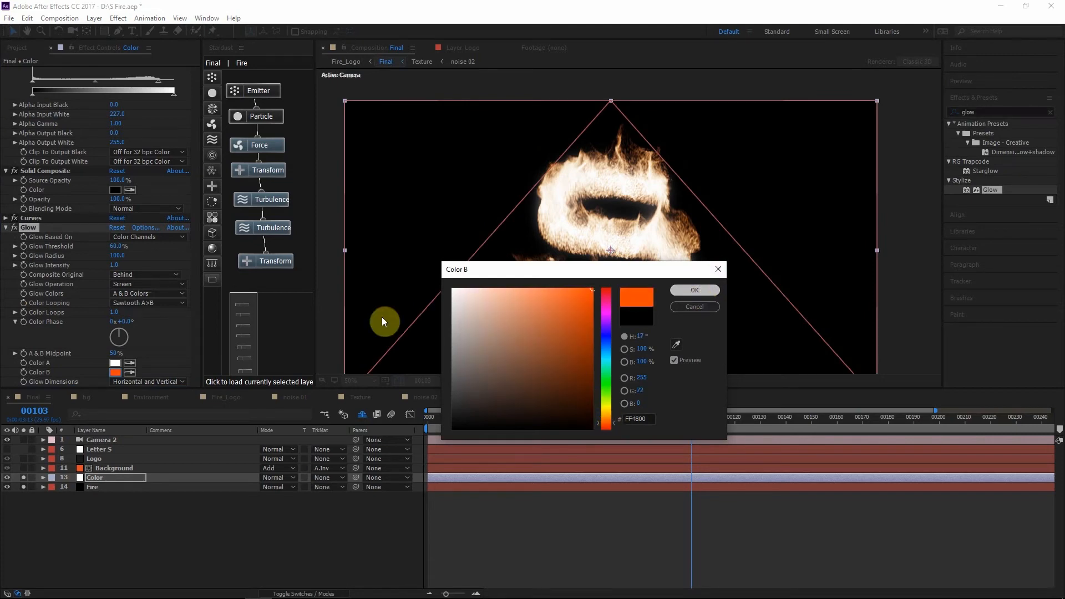
Set Glow's Color A to a lighter, less saturated orange than Color B
left_click(114, 363)
left_click_drag(594, 320, 547, 232)
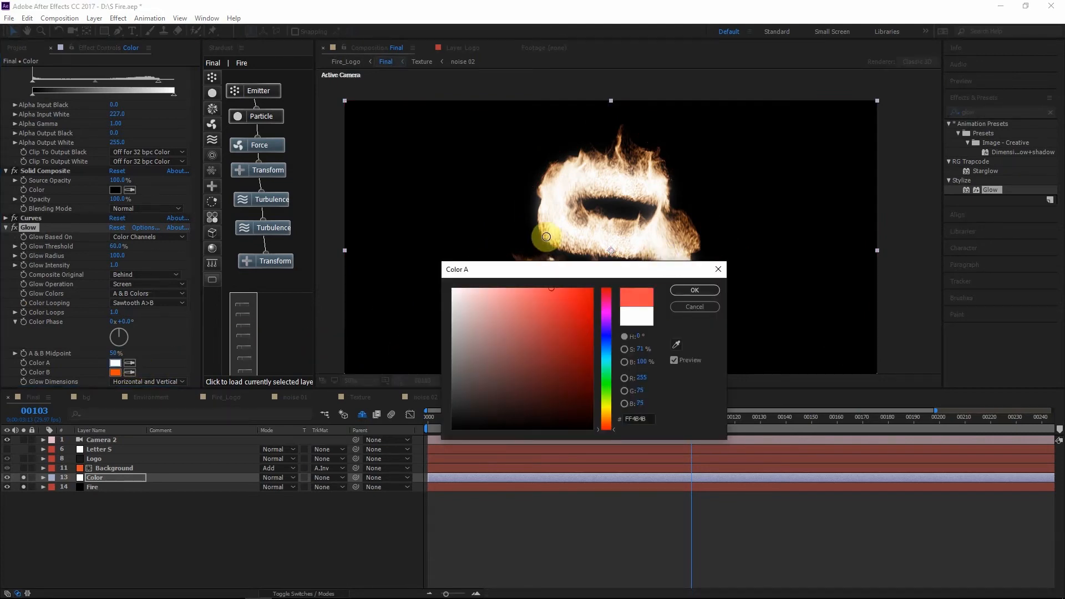
left_click(613, 419)
key("Return")
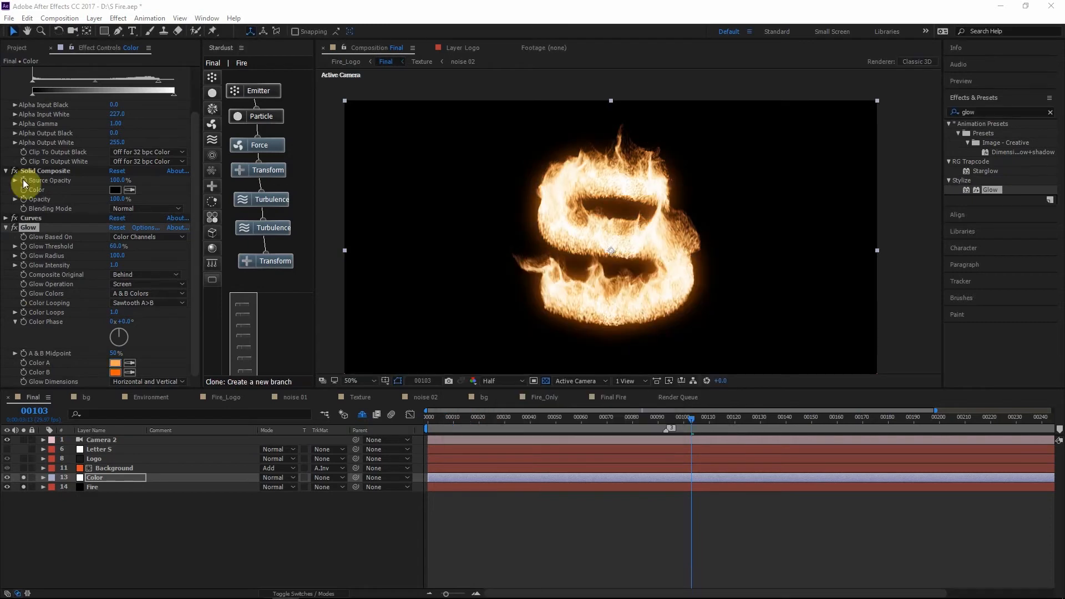
Duplicate the Glow effect on the Color layer, set the copy's Glow Radius to 250 and collapse it
left_click(31, 228)
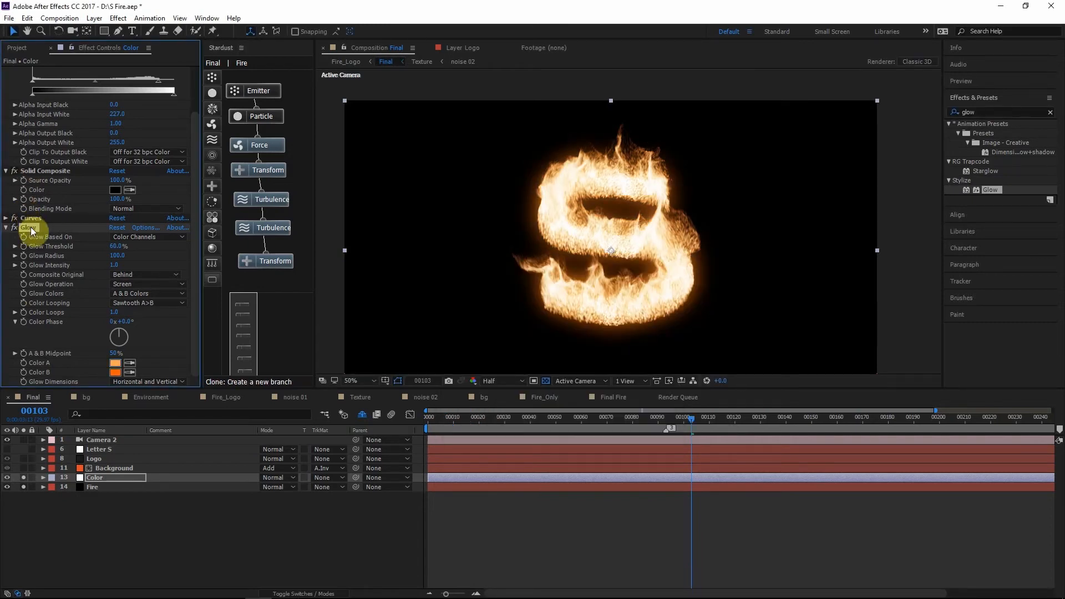
key("ctrl+d")
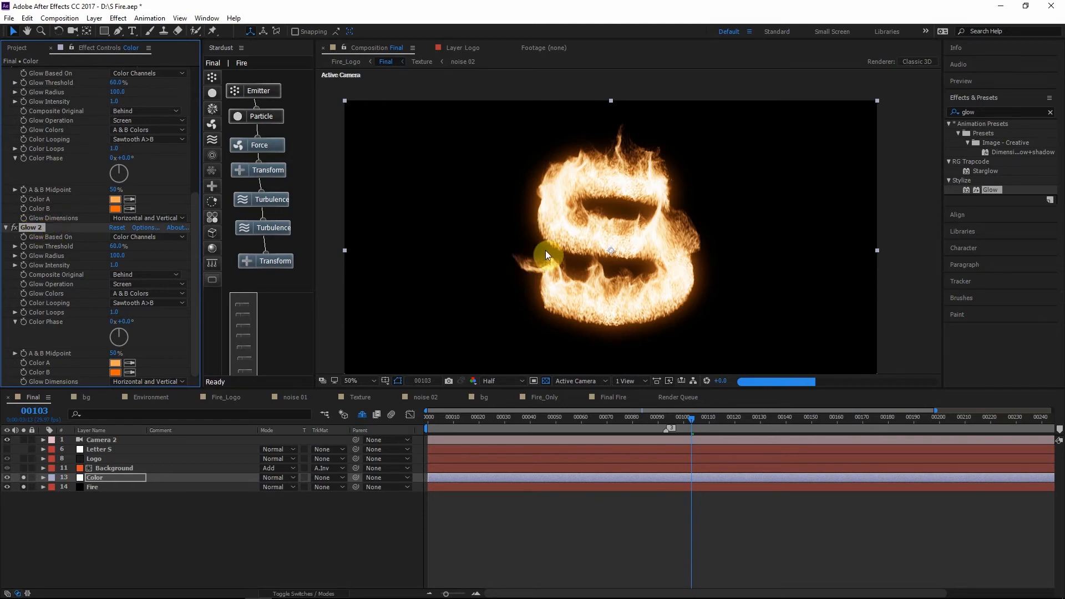
left_click(116, 255)
type("250")
left_click(149, 270)
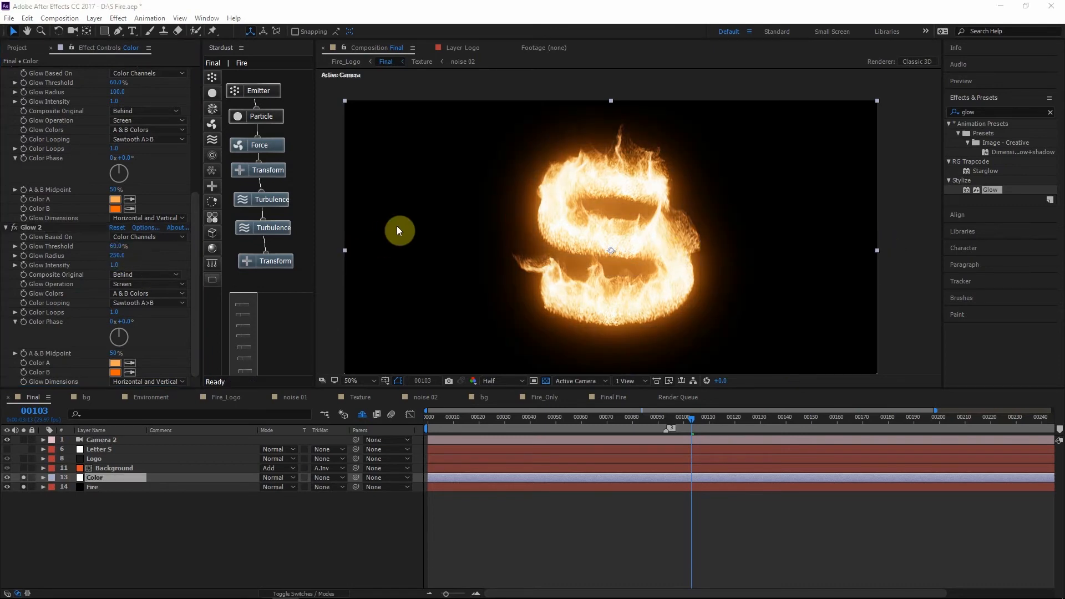
left_click(6, 227)
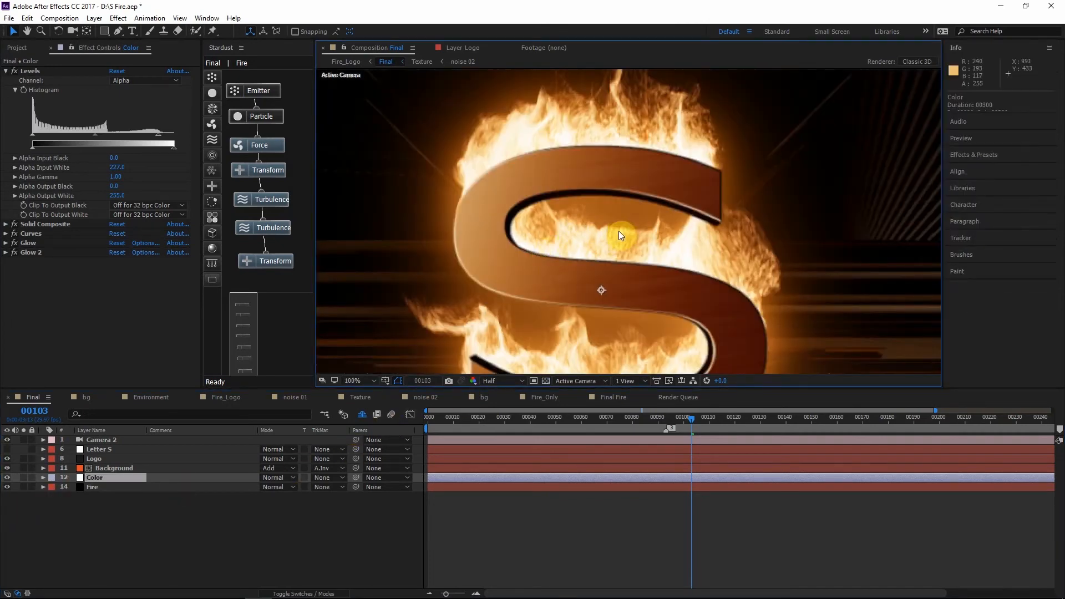
key("space")
left_click_drag(623, 231, 656, 190)
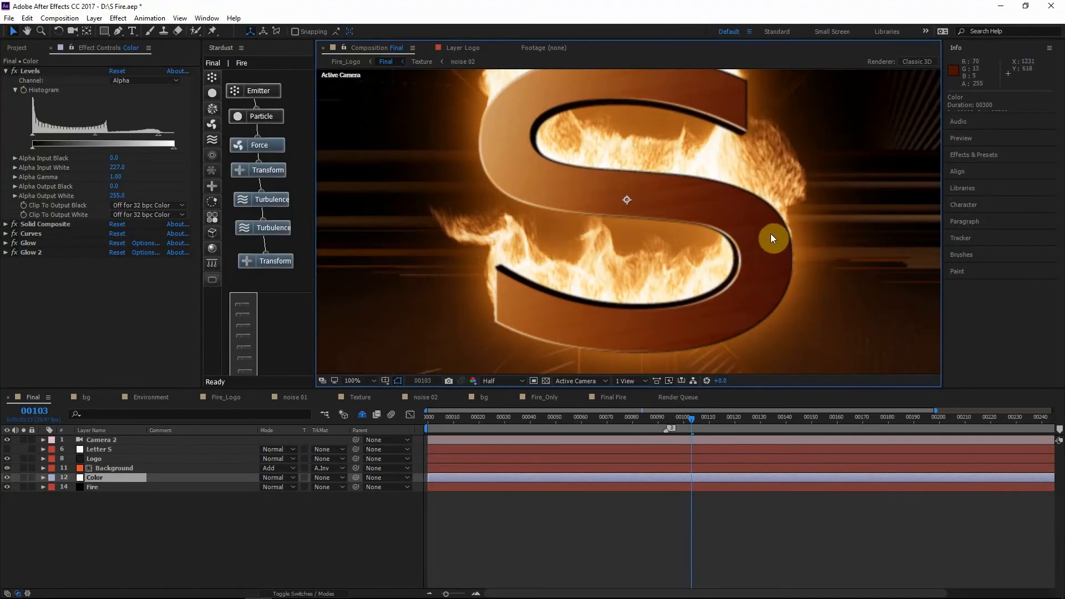
left_click_drag(771, 234, 464, 196)
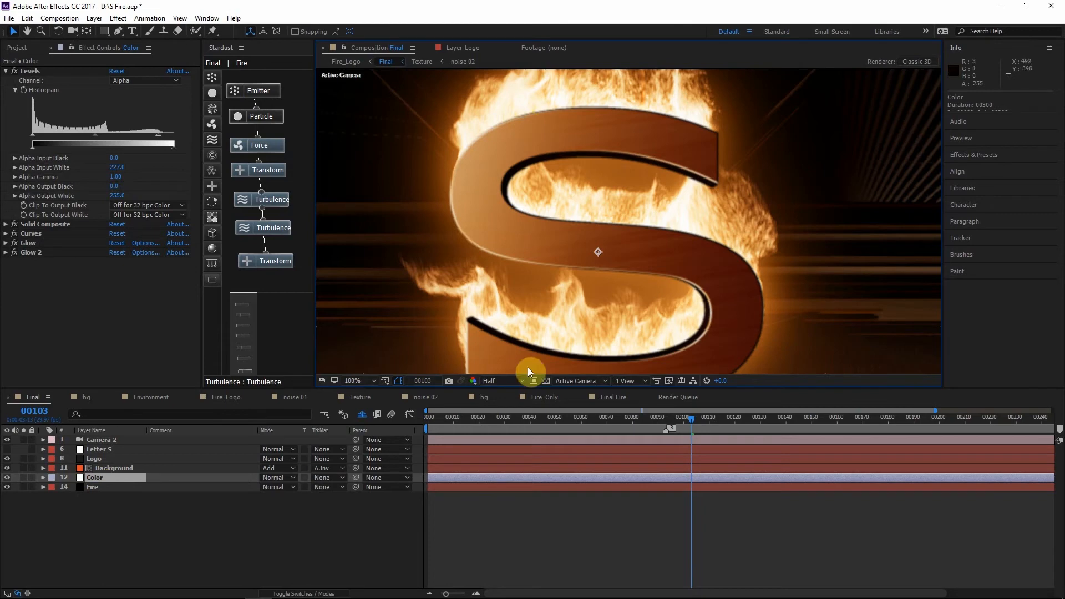
Create a black solid named Edge Smoke directly above the Fire layer
left_click(101, 488)
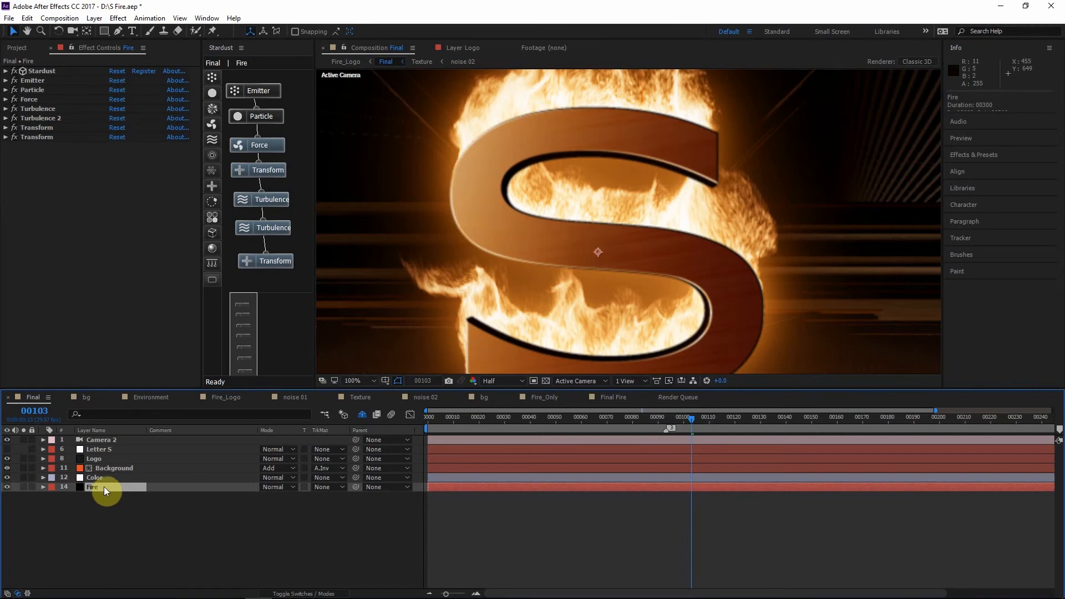
key("ctrl+shift+y")
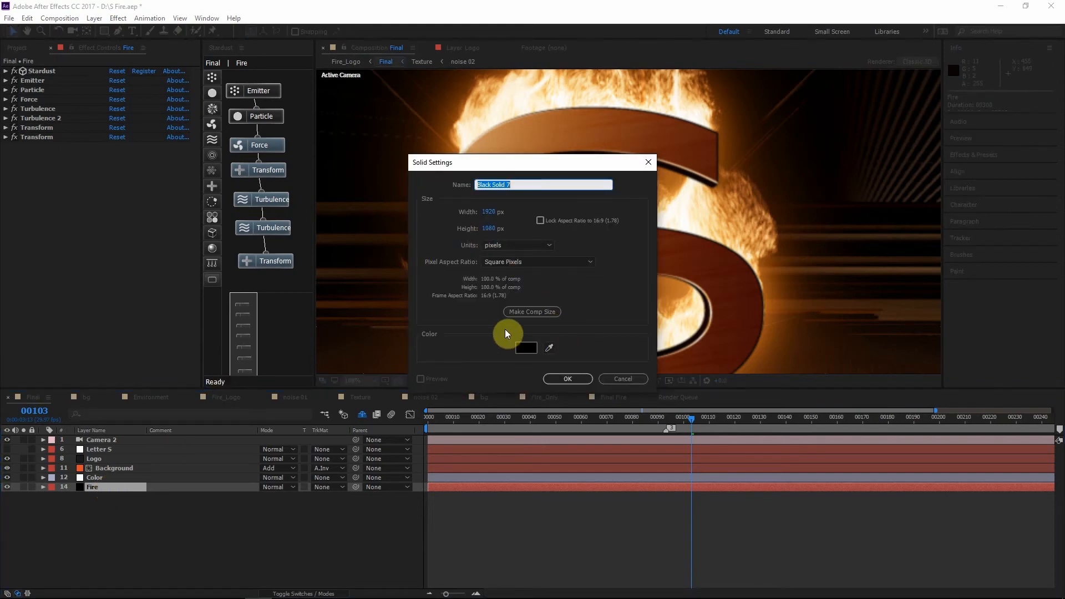
type("Star")
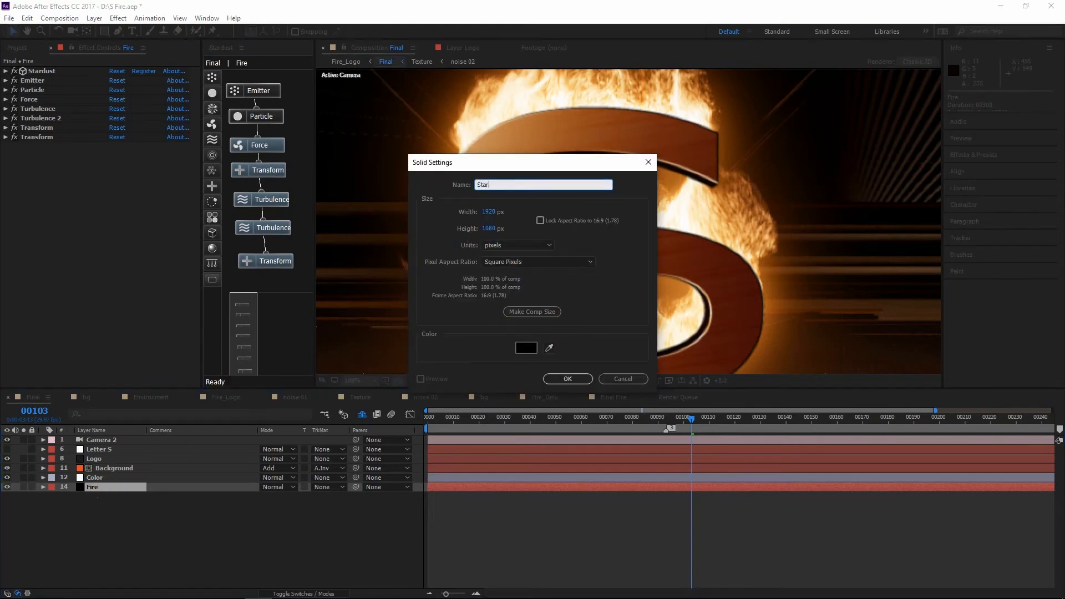
key("BackSpace")
key("BackSpace")
key("BackSpace")
key("BackSpace")
type("Edge ")
type("Smoke")
key("Return")
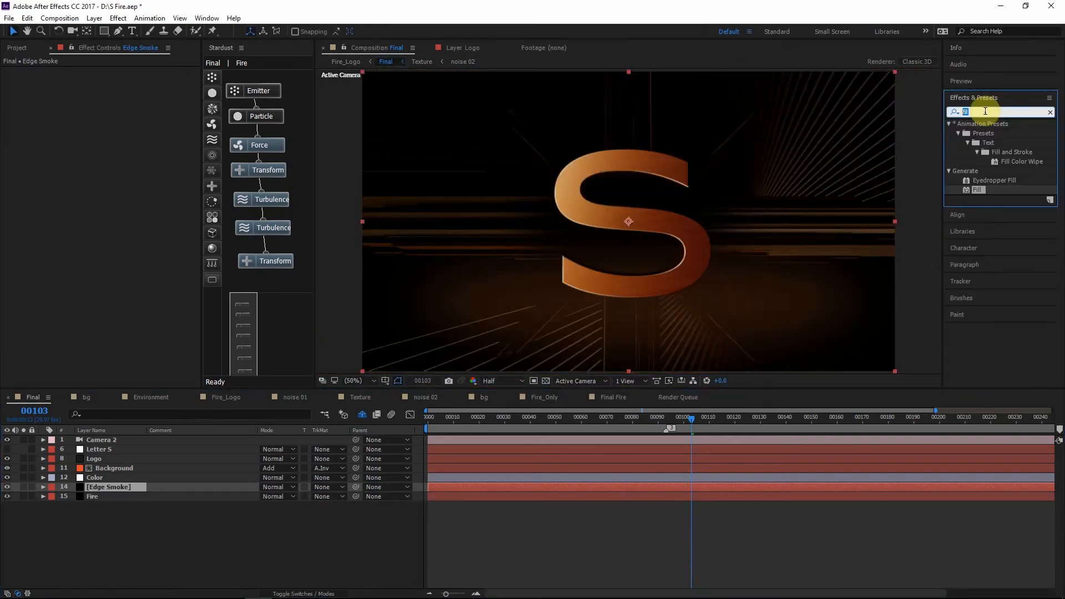
Find the Stardust effect and apply it to the Edge Smoke layer
left_click(987, 110)
type("s")
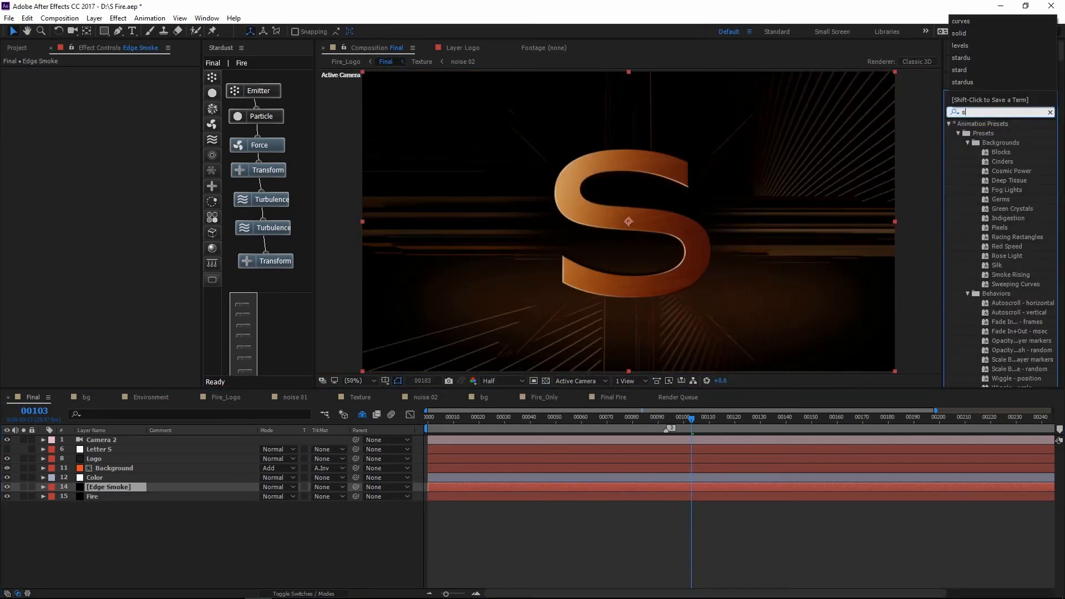
type("tard")
left_click_drag(982, 133, 72, 125)
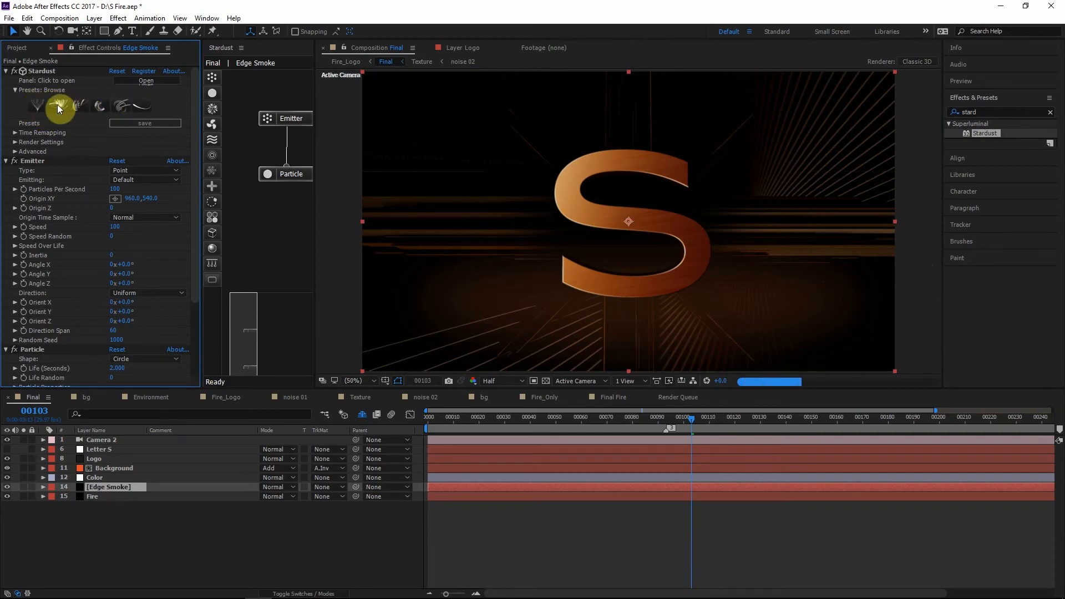
Replace the Edge Smoke layer's Stardust setup with the Smoke Mask Outline preset from the Fire and Smoke textures
left_click(38, 105)
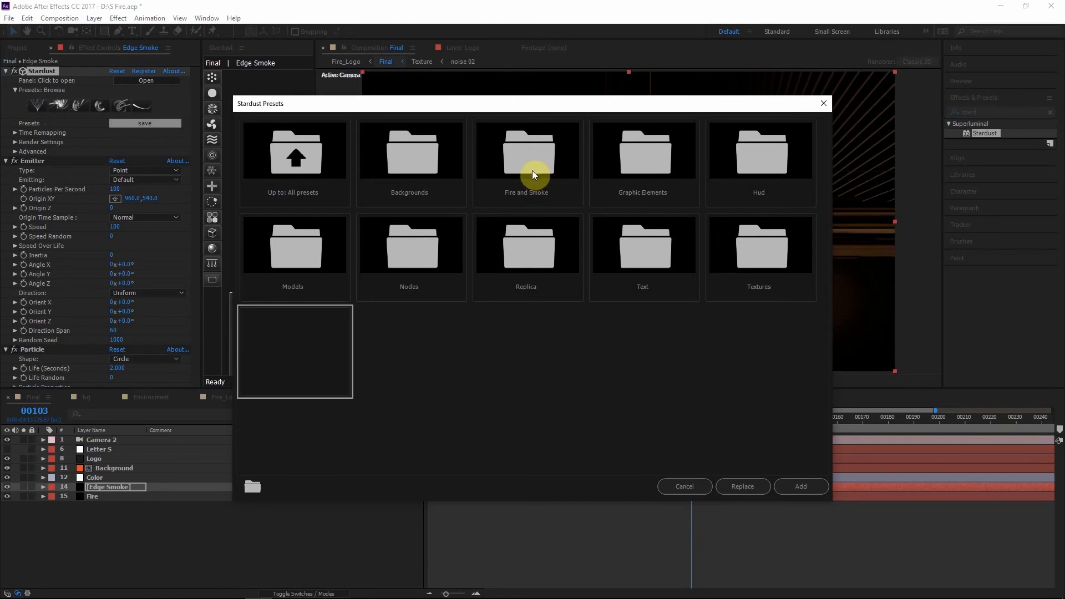
double_click(531, 171)
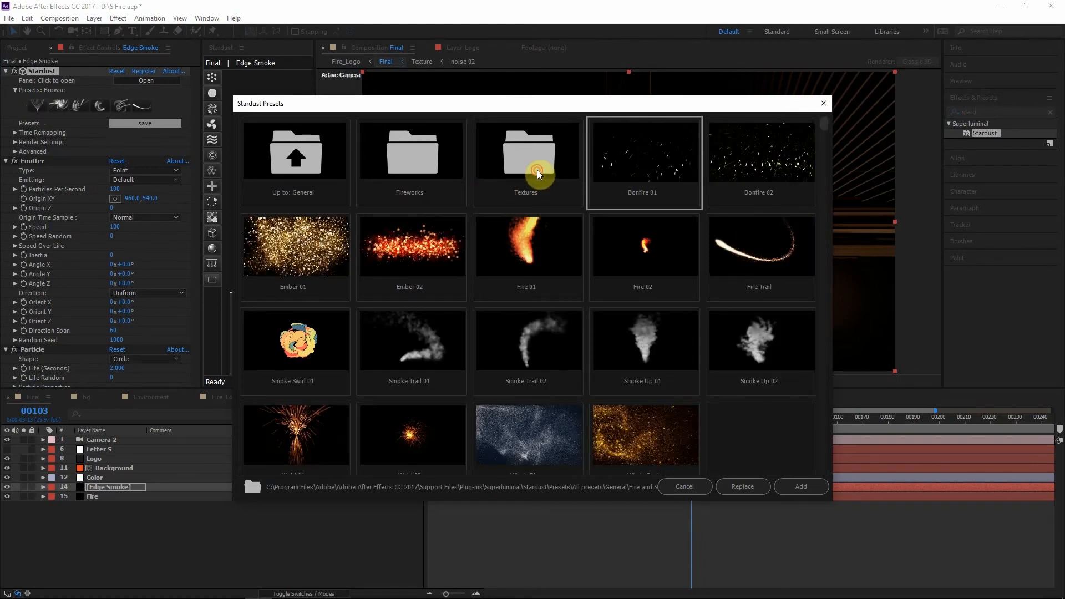
double_click(537, 169)
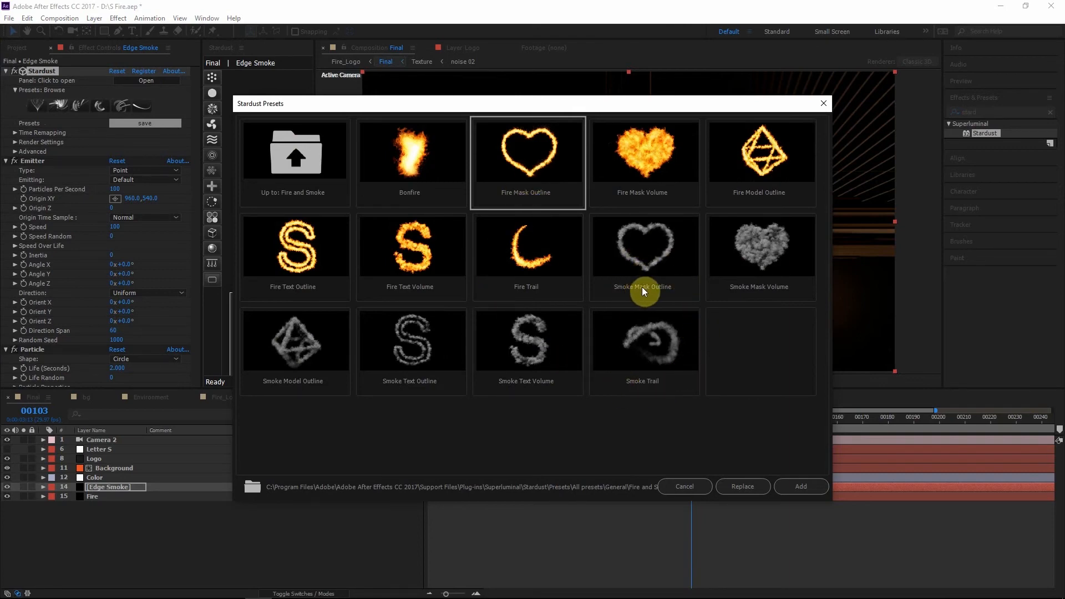
left_click(661, 259)
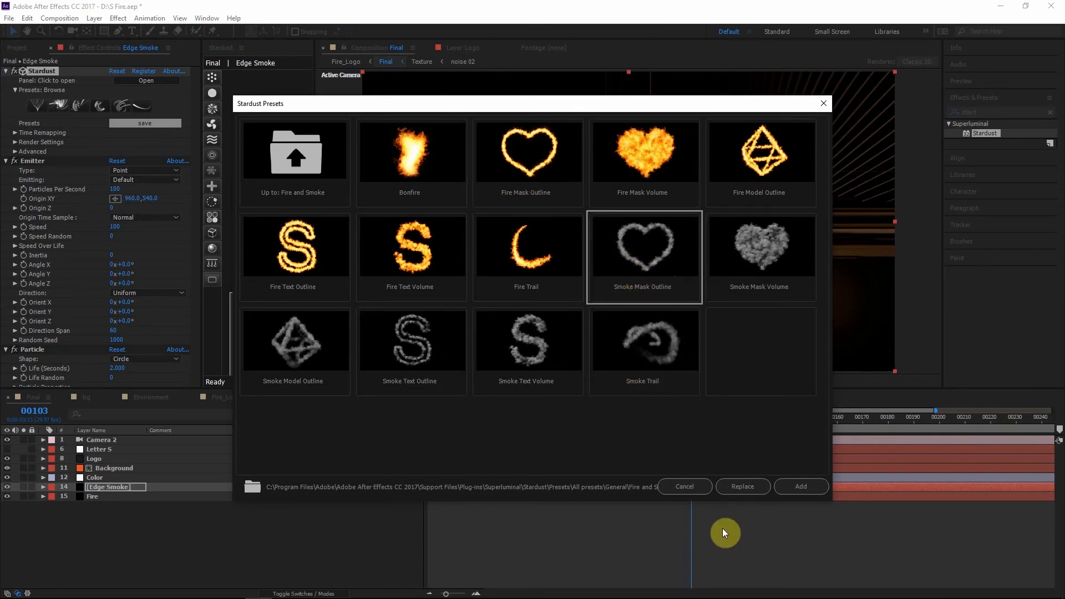
left_click(751, 486)
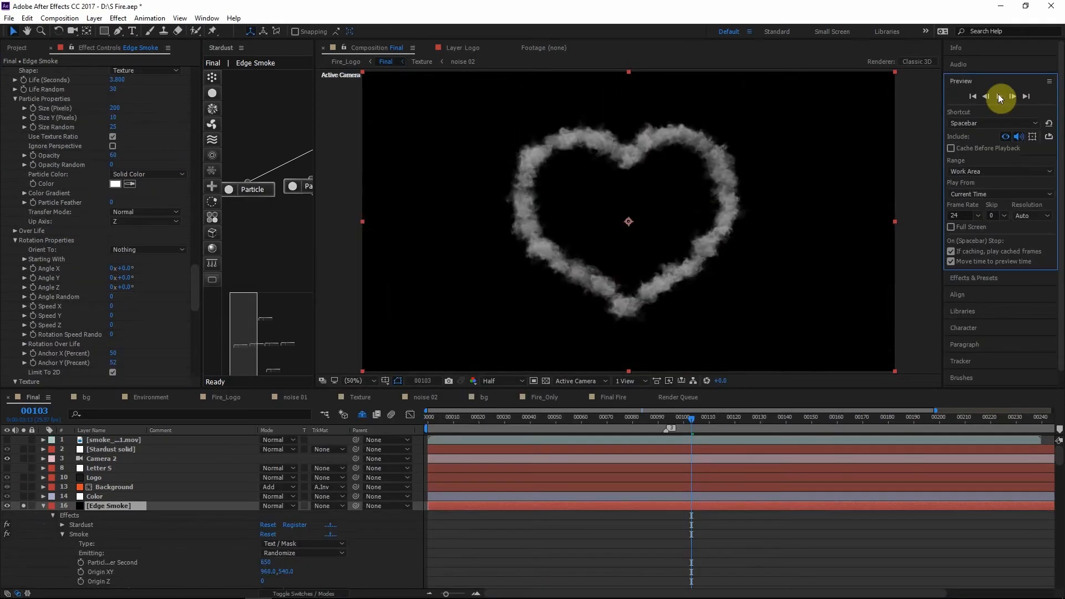
Preview the heart-shaped smoke animation from about frame 90 and park the playhead at frame 105
left_click_drag(681, 421, 658, 422)
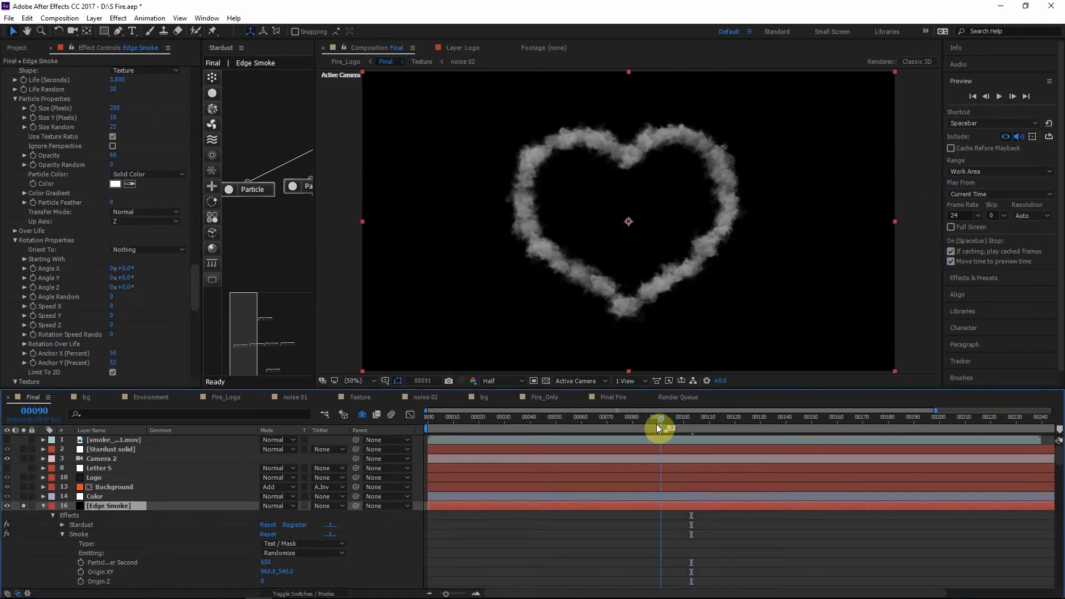
left_click(999, 97)
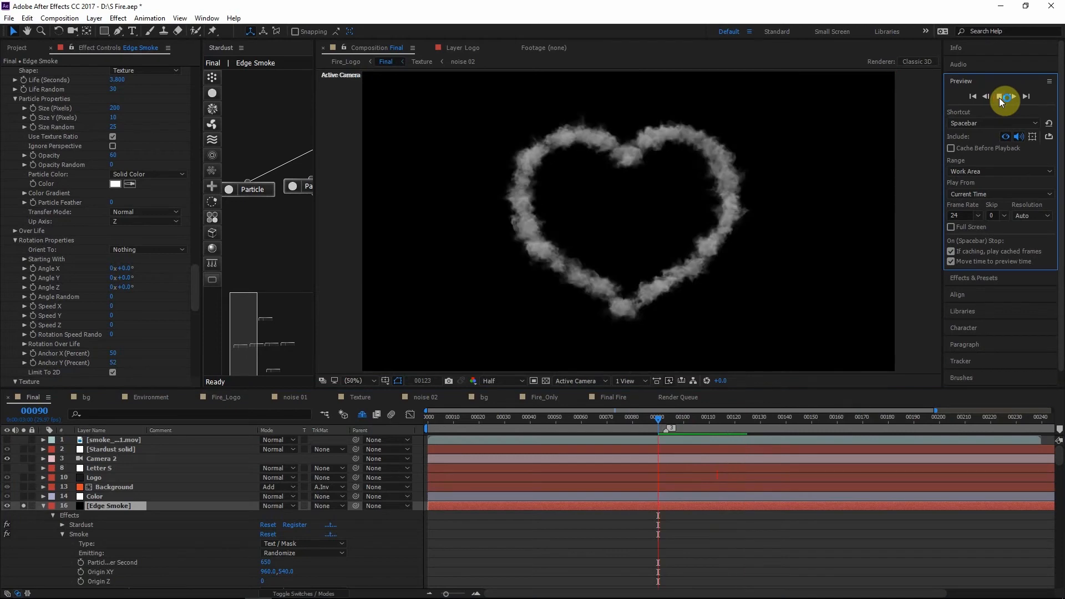
left_click_drag(664, 417, 696, 419)
Use the Letter S layer as the source layer of the Smoke emitter
scroll(65, 146, "down", 5)
scroll(65, 145, "up", 6)
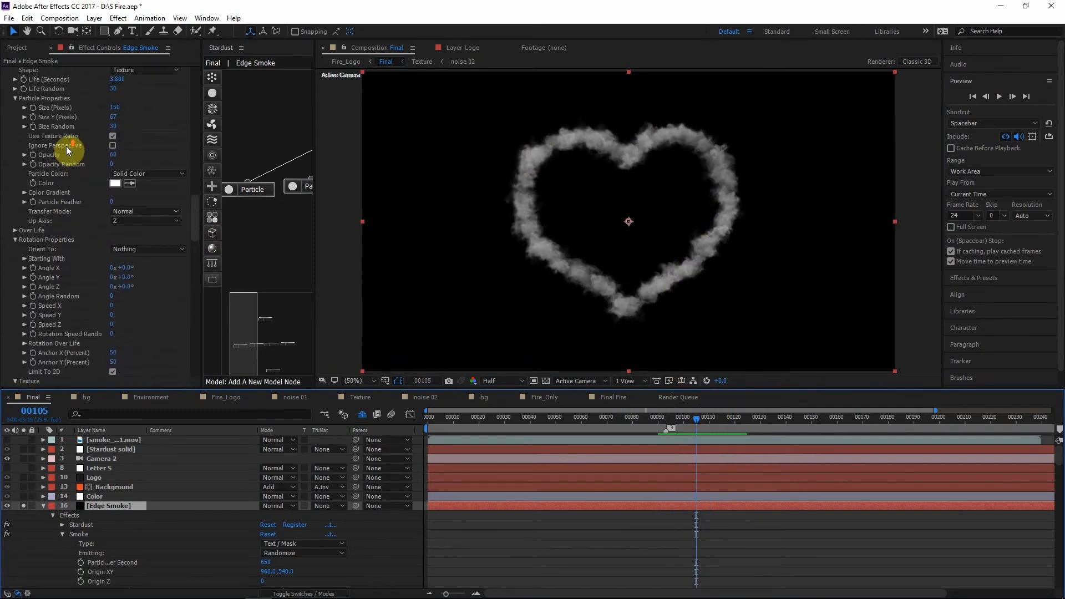
scroll(10, 261, "up", 15)
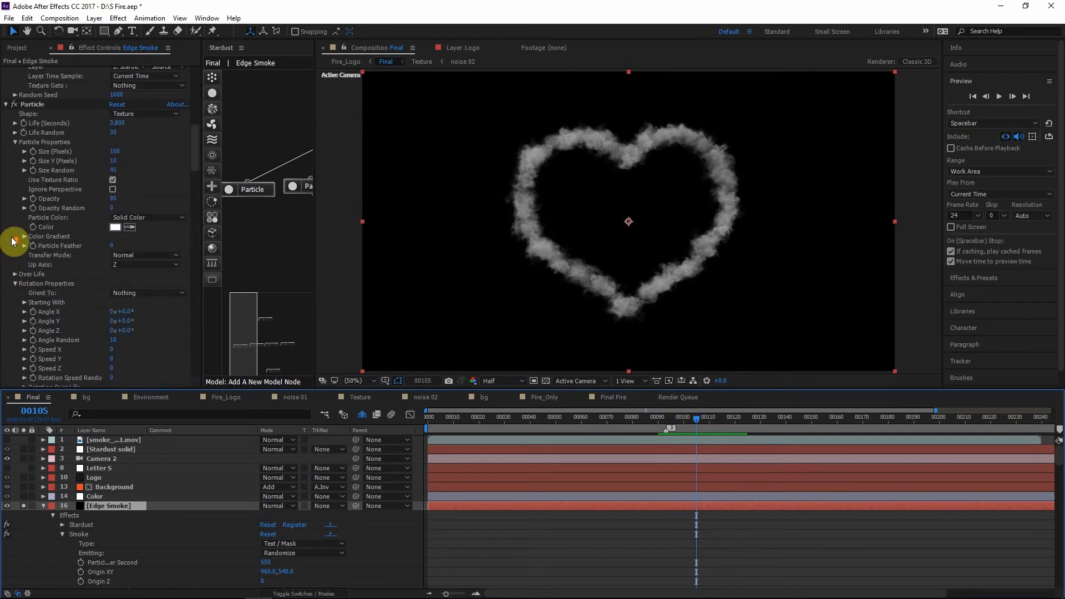
left_click(41, 160)
scroll(72, 169, "down", 2)
scroll(66, 185, "down", 4)
left_click(127, 303)
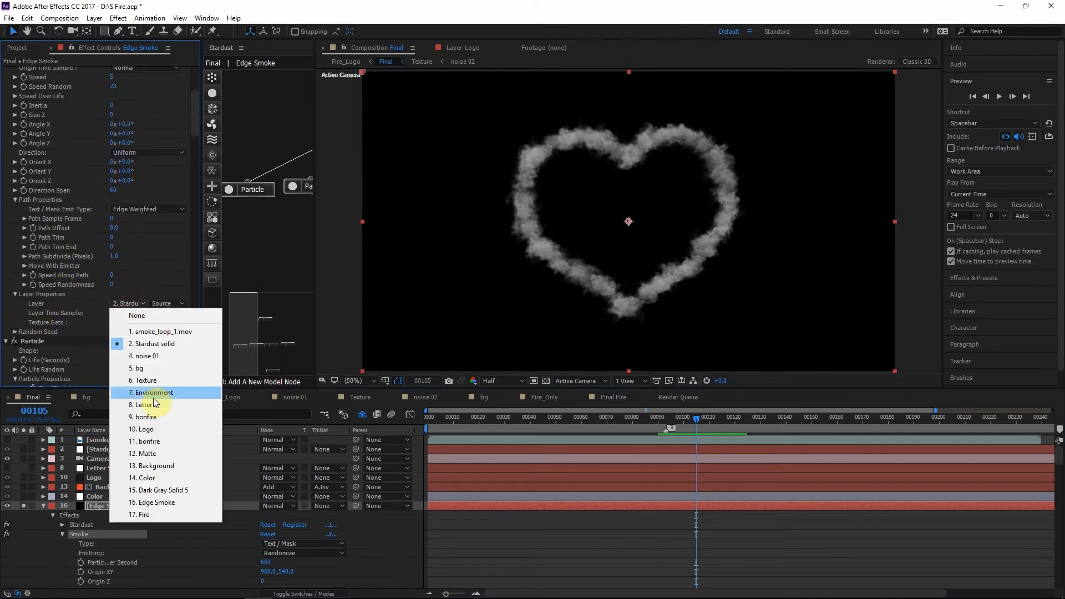
left_click(152, 403)
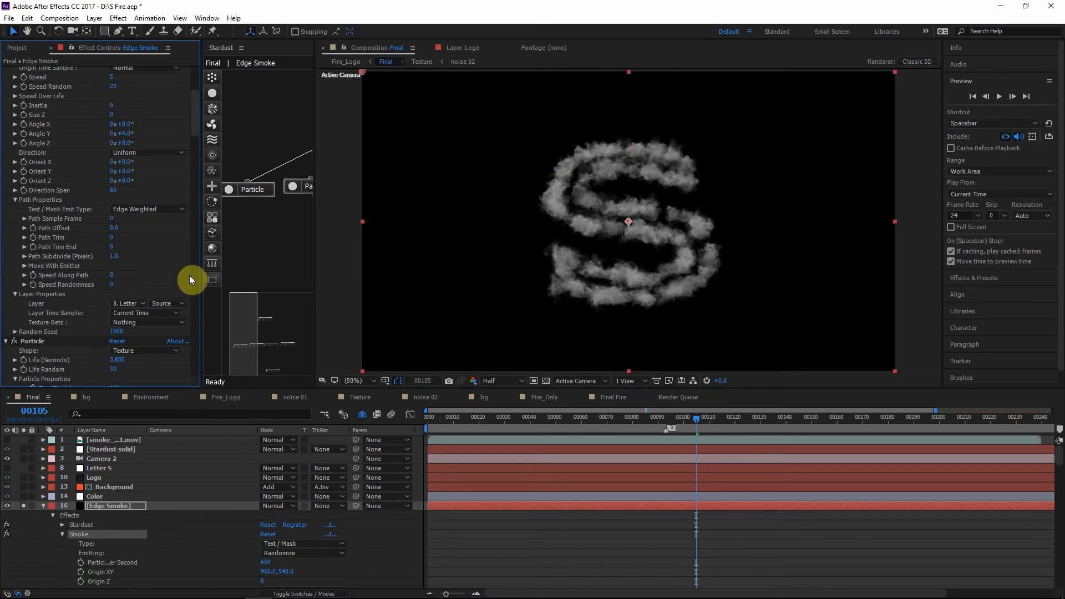
Set the Smoke emitter's Text / Mask Emit Type to Volume and its Particles Per Second to 1500
left_click(99, 467)
left_click(102, 505)
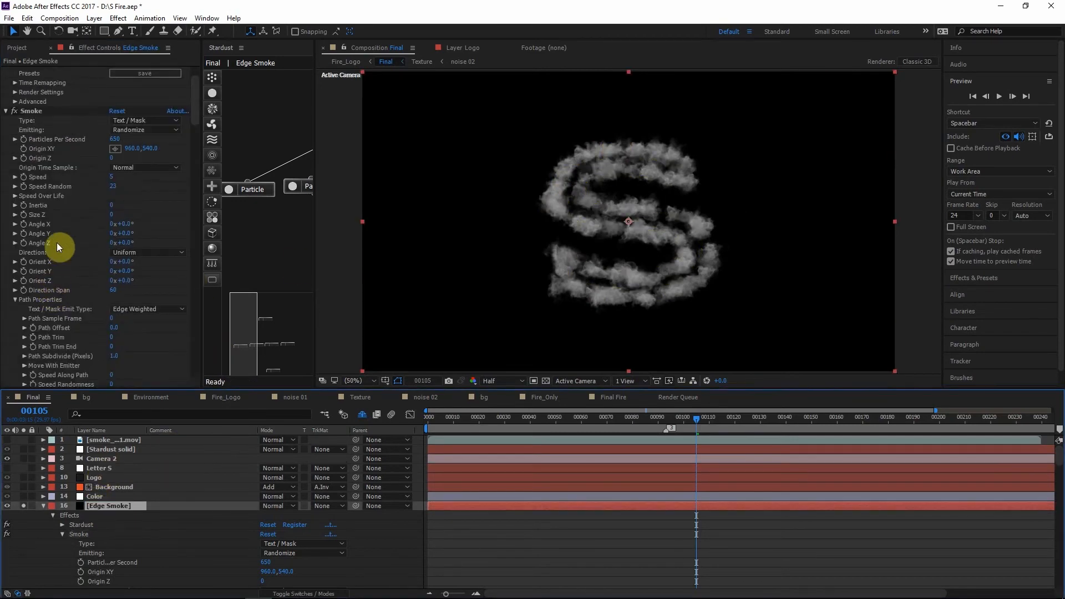
scroll(29, 267, "down", 1)
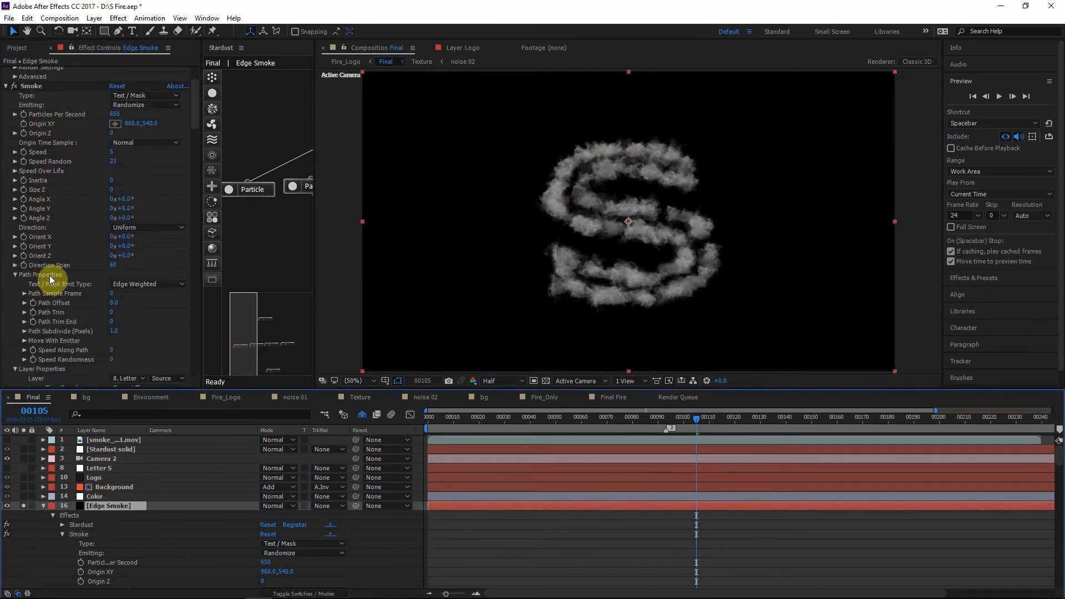
left_click(153, 285)
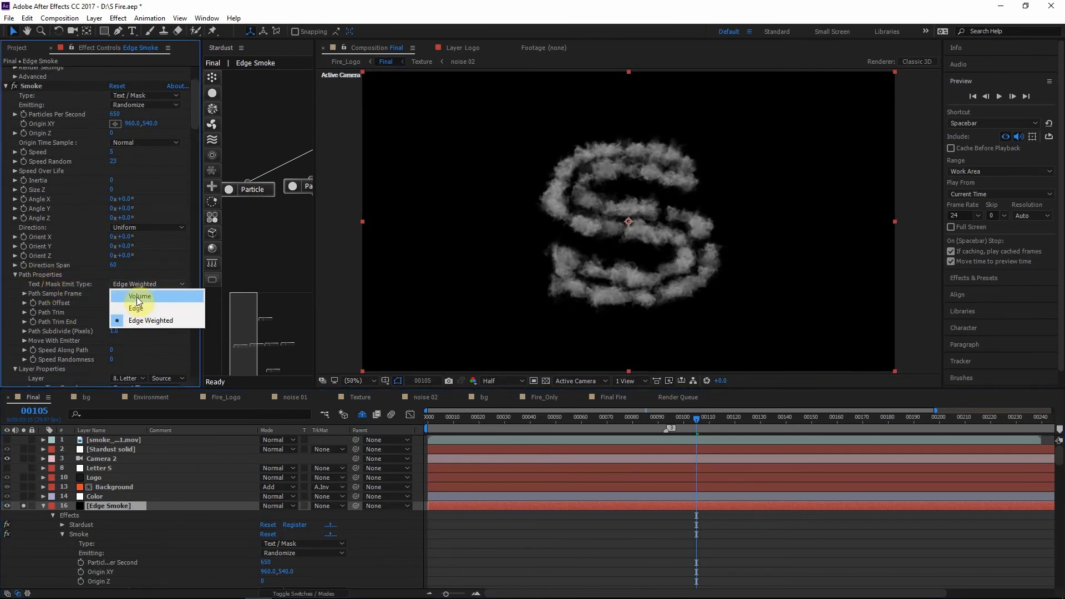
left_click(138, 297)
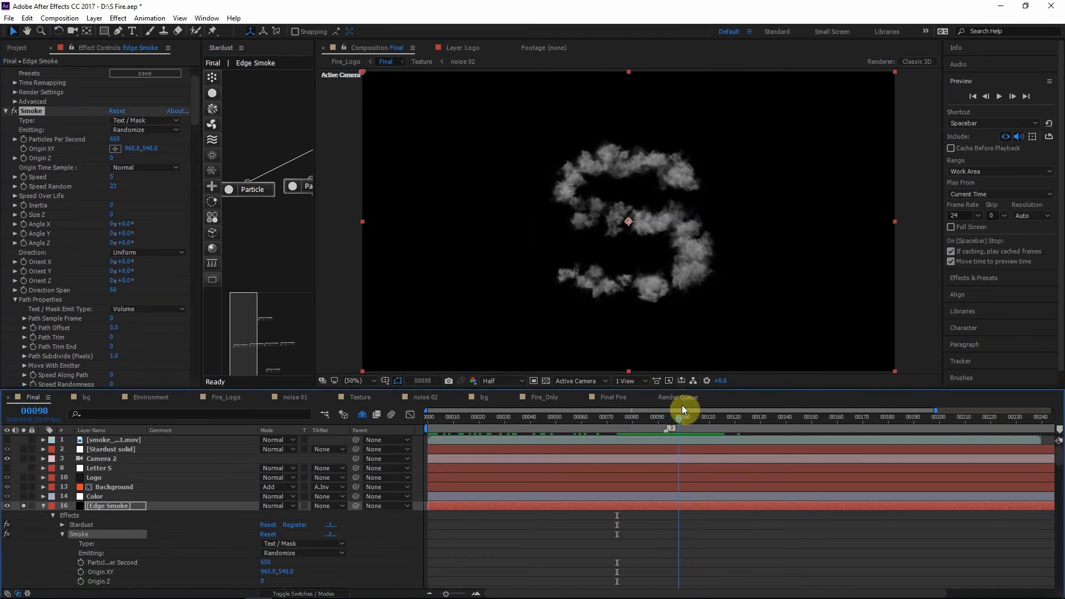
left_click(111, 137)
type("1500")
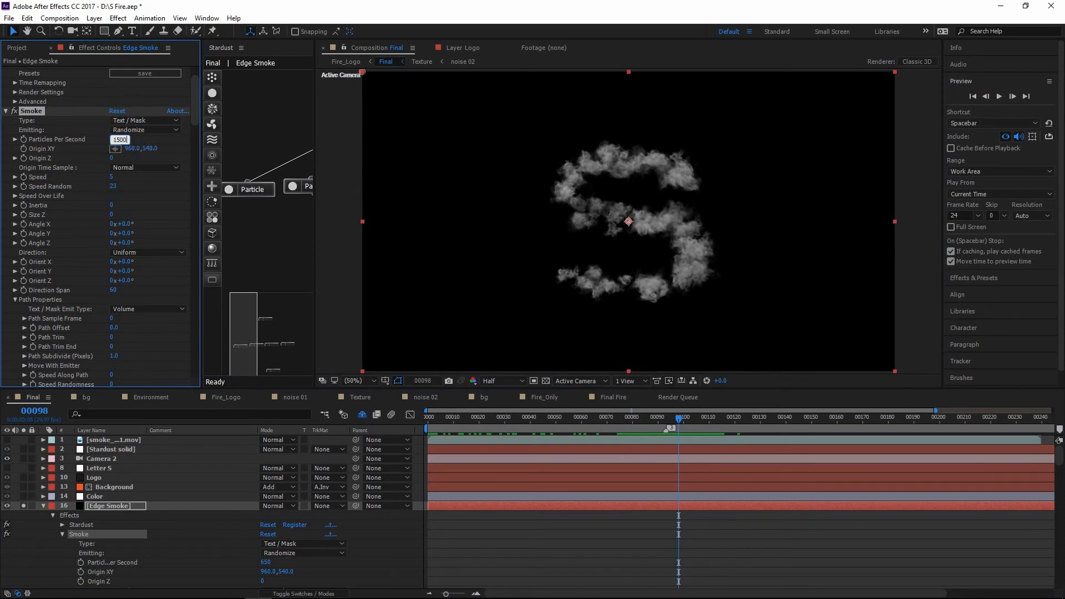
left_click(232, 137)
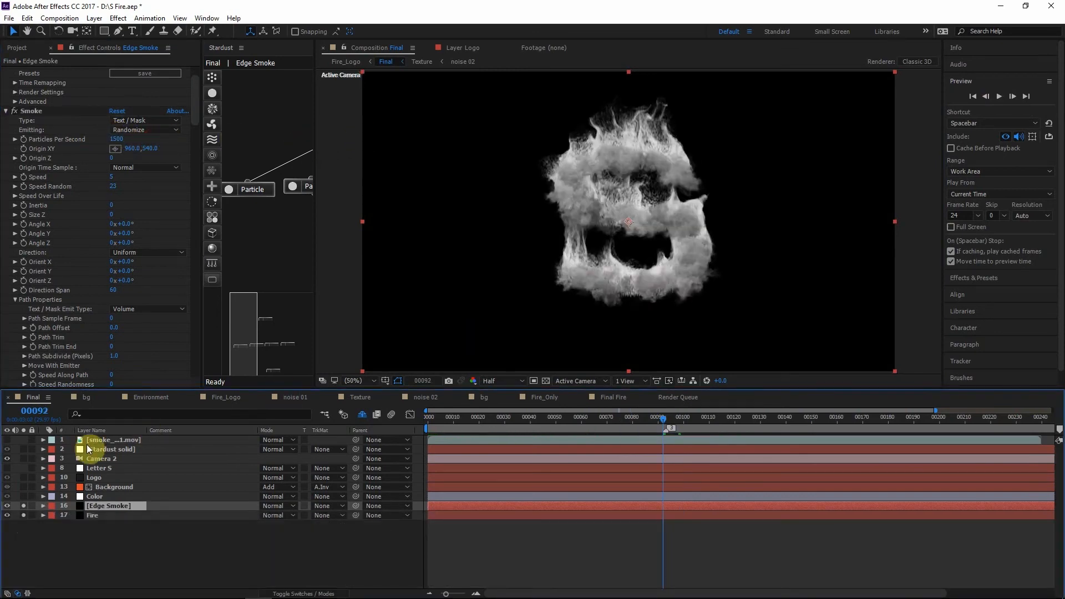
Turn off solo for the Edge Smoke, Fire and Color layers
left_click(22, 505)
left_click_drag(21, 505, 21, 514)
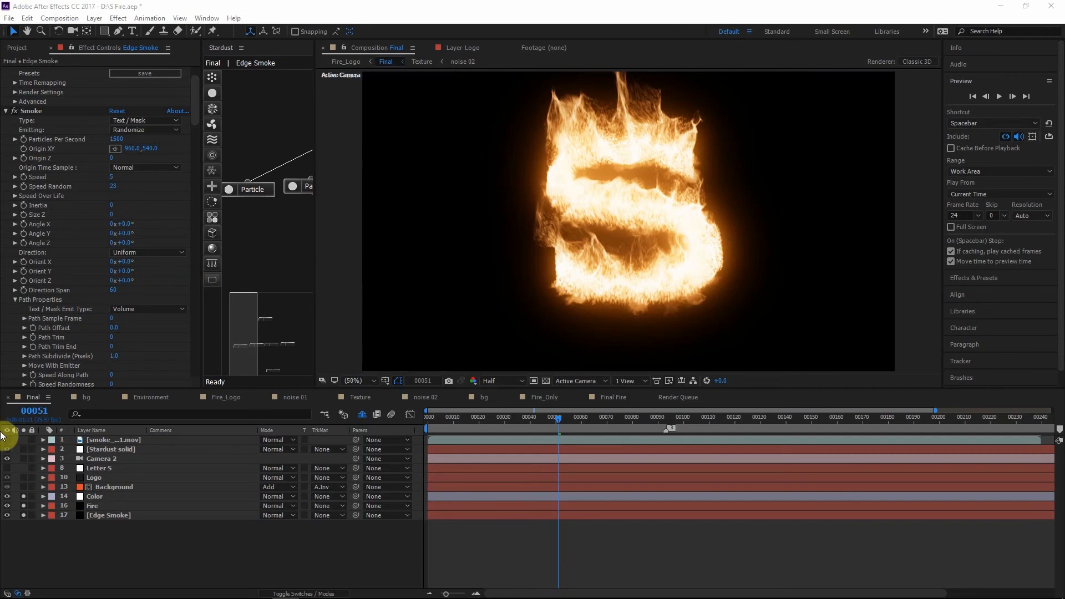
left_click(23, 497)
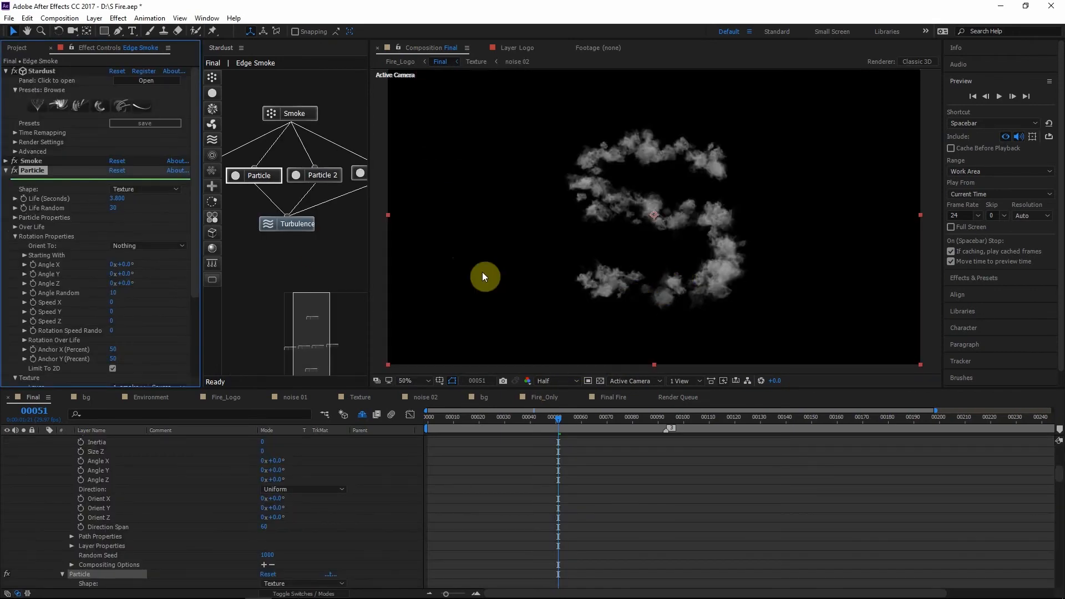
Add a Transform node below the Turbulence node in the Edge Smoke particle system
left_click(7, 170)
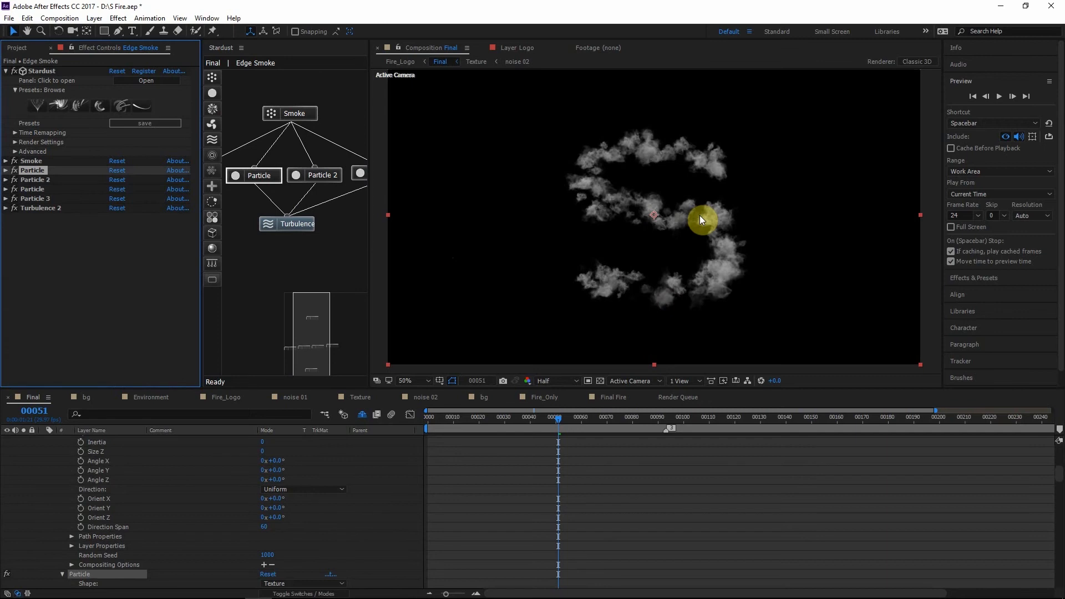
left_click(259, 177)
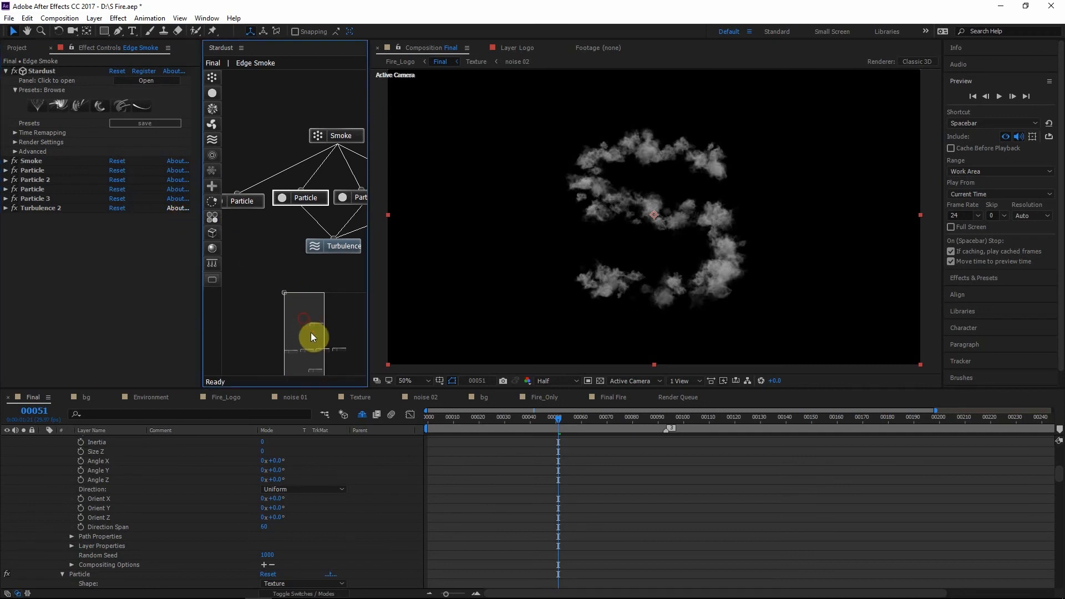
left_click_drag(311, 331, 279, 270)
left_click_drag(213, 187, 276, 228)
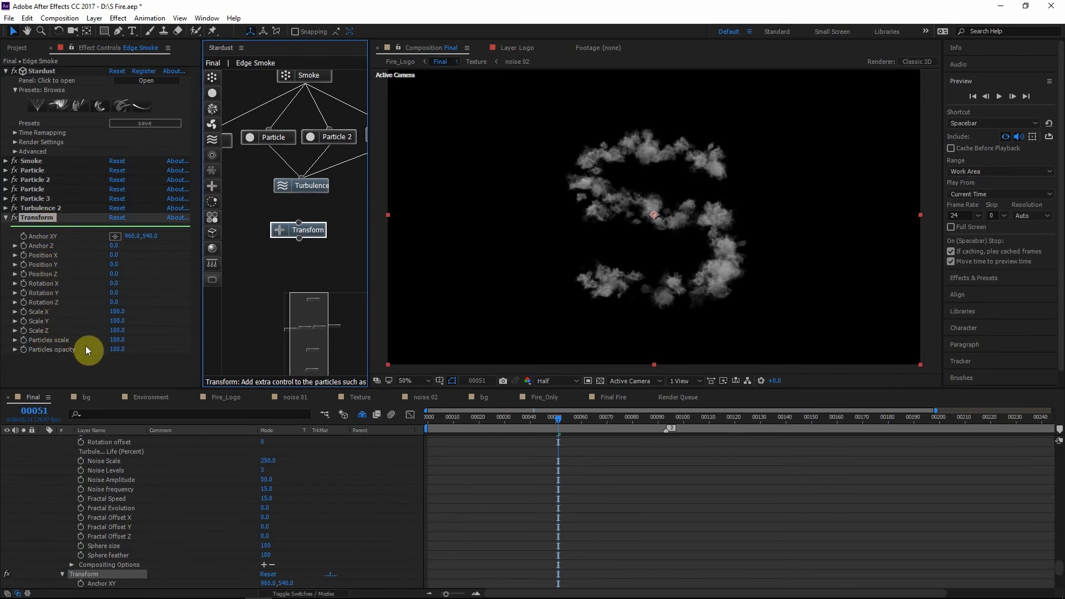
Try a different Scale X on the unconnected Transform node and restore it to 100
left_click(60, 361)
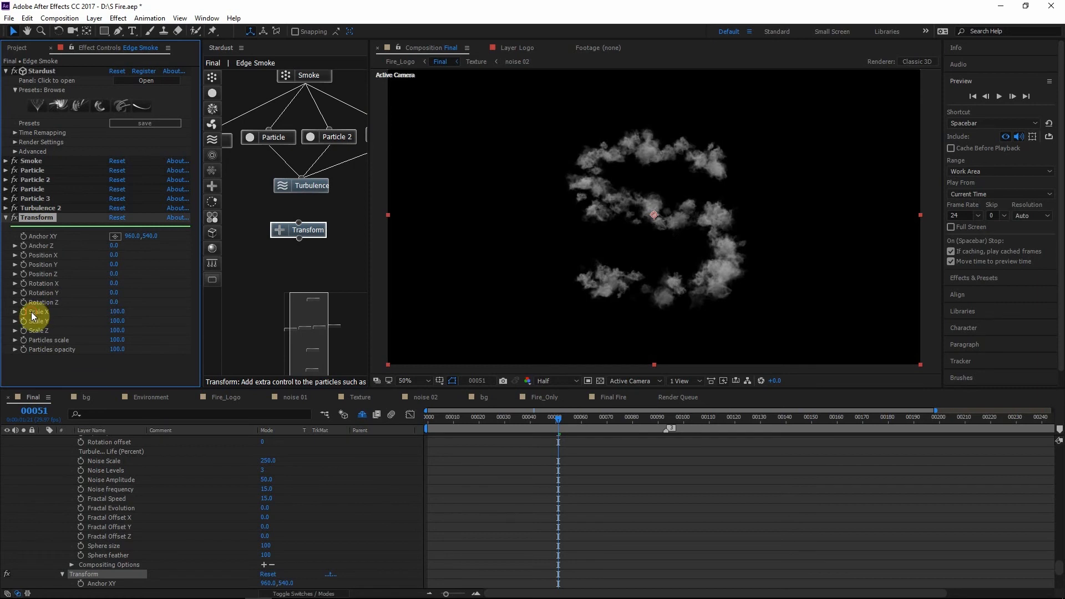
left_click_drag(116, 314, 123, 311)
left_click(123, 311)
type("100")
key("Return")
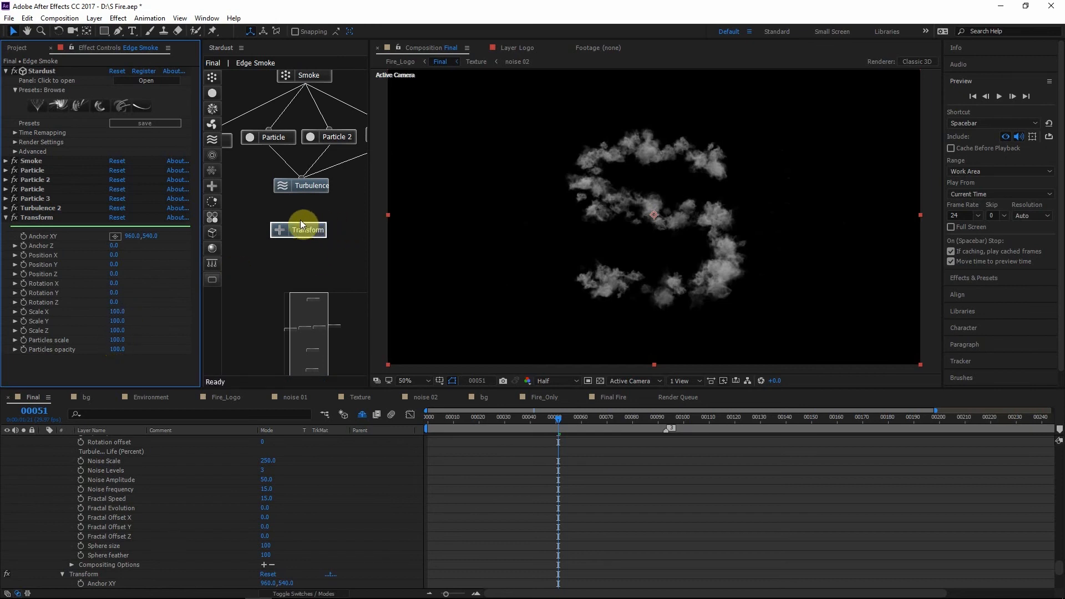
Connect the Transform node to the Turbulence node and set its Particles scale to 150
left_click_drag(299, 223, 300, 181)
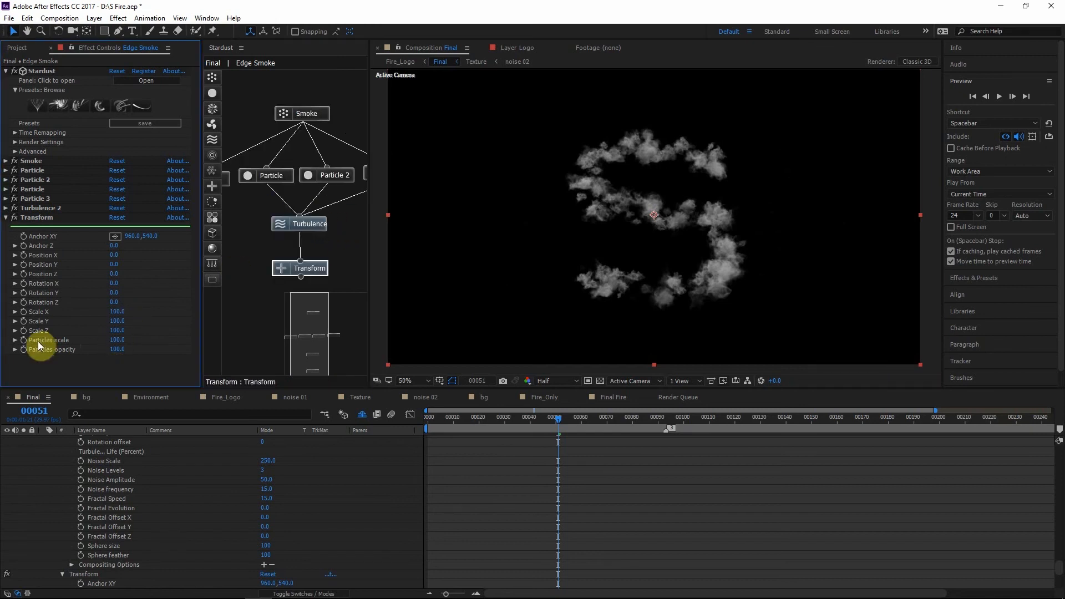
left_click(114, 340)
type("150")
left_click(716, 235)
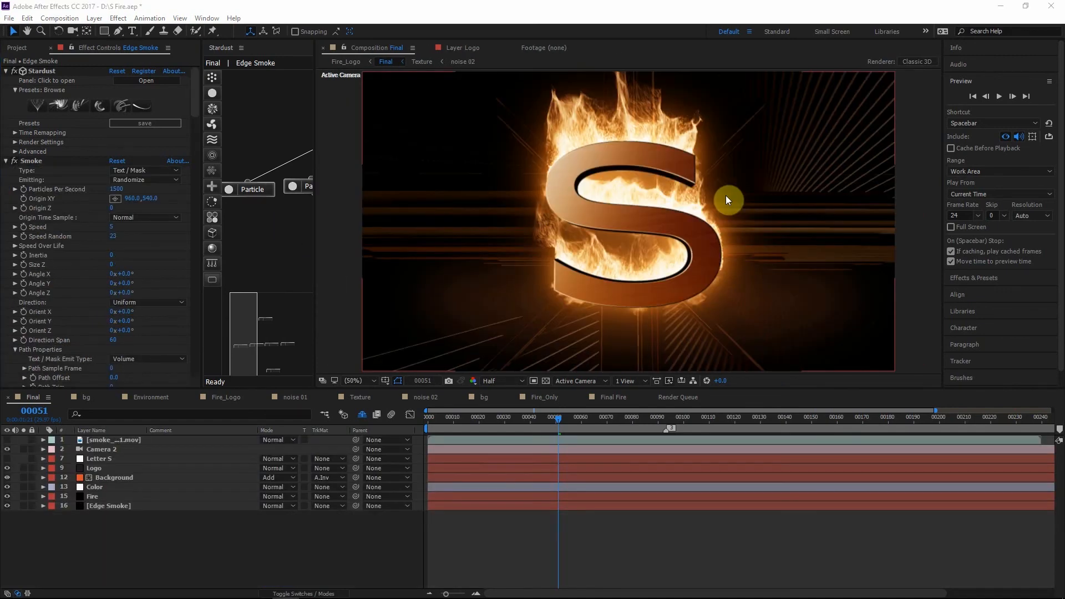
Browse the Stardust Fire and Smoke presets for the bonfire layer above Logo, without applying any
left_click(105, 511)
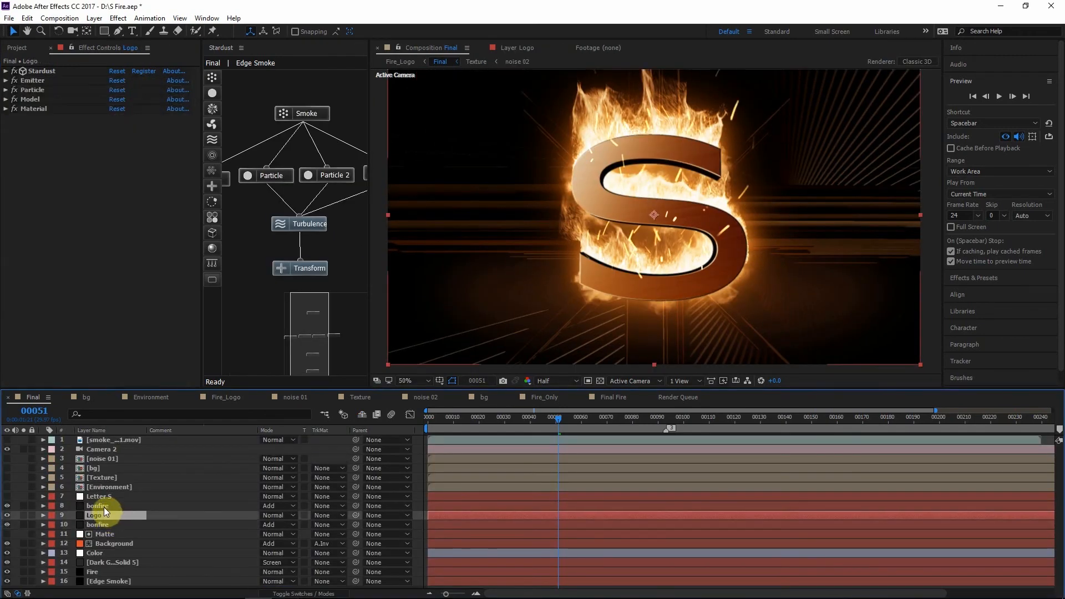
left_click(103, 506)
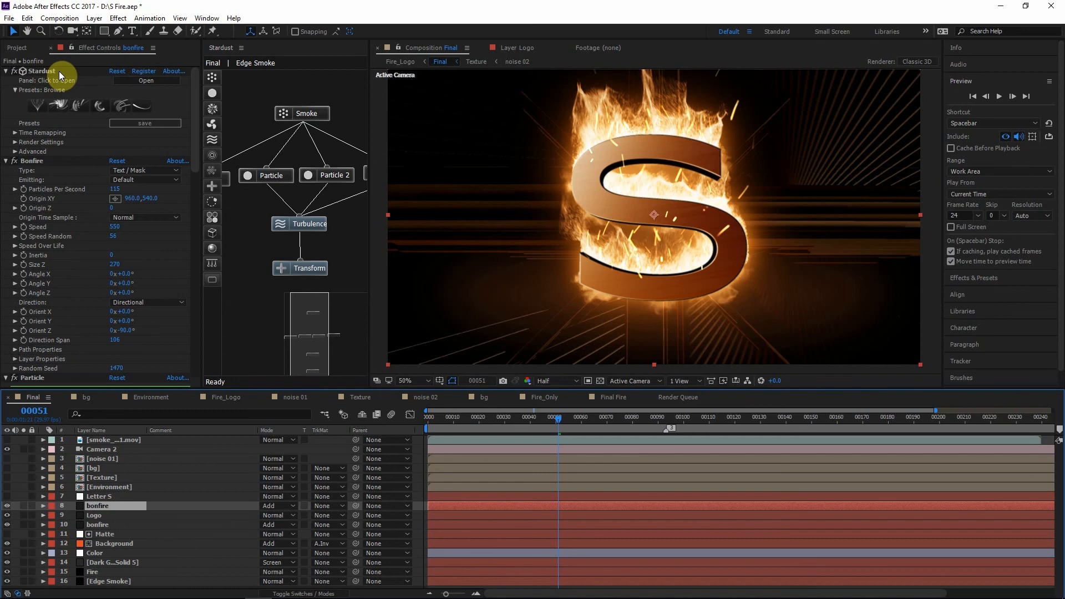
left_click(78, 105)
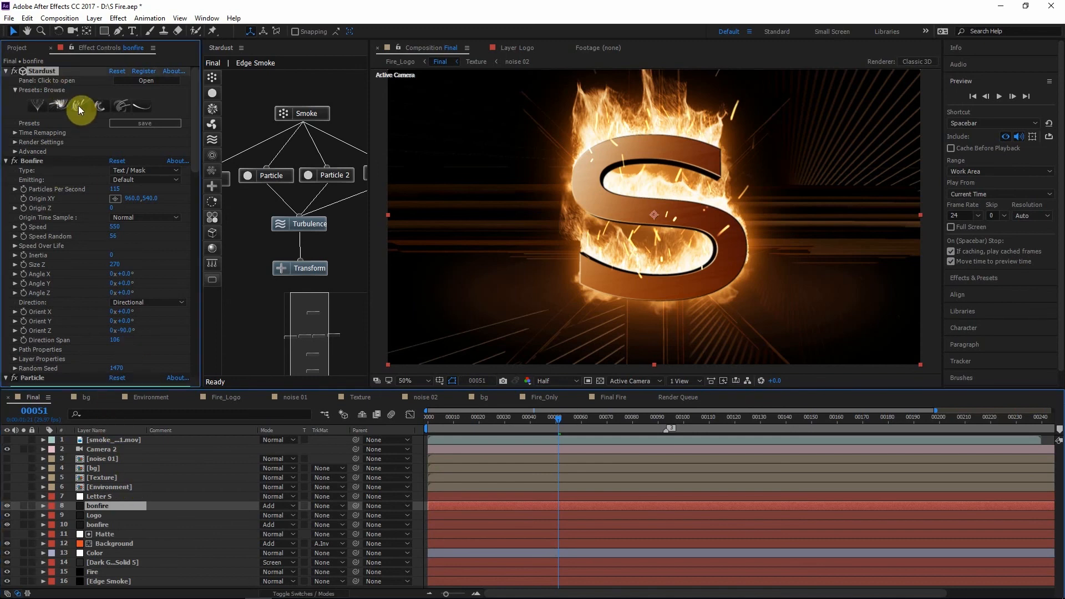
left_click(78, 105)
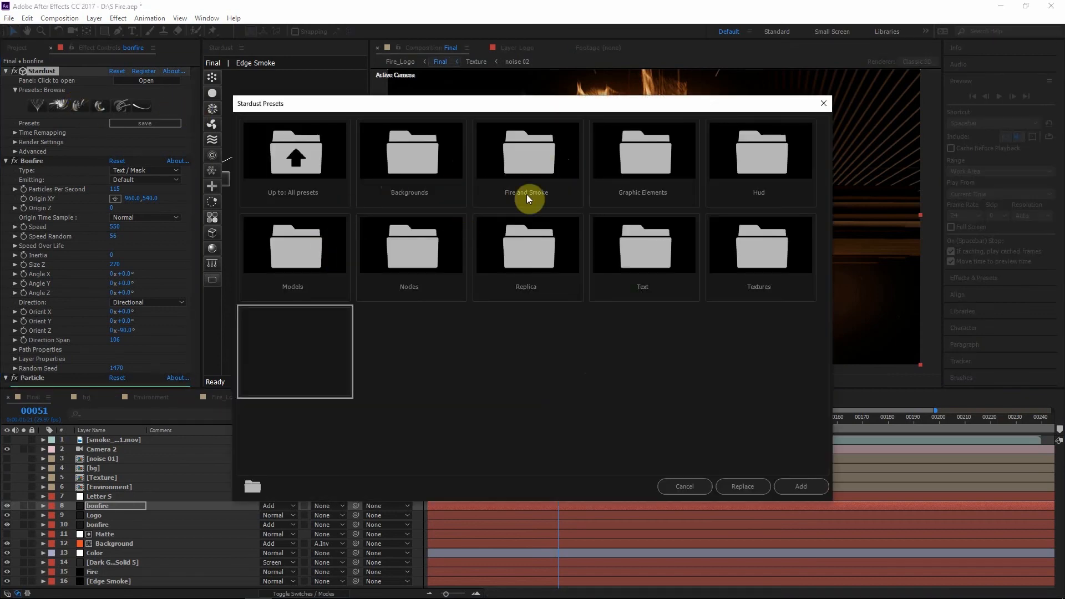
double_click(541, 177)
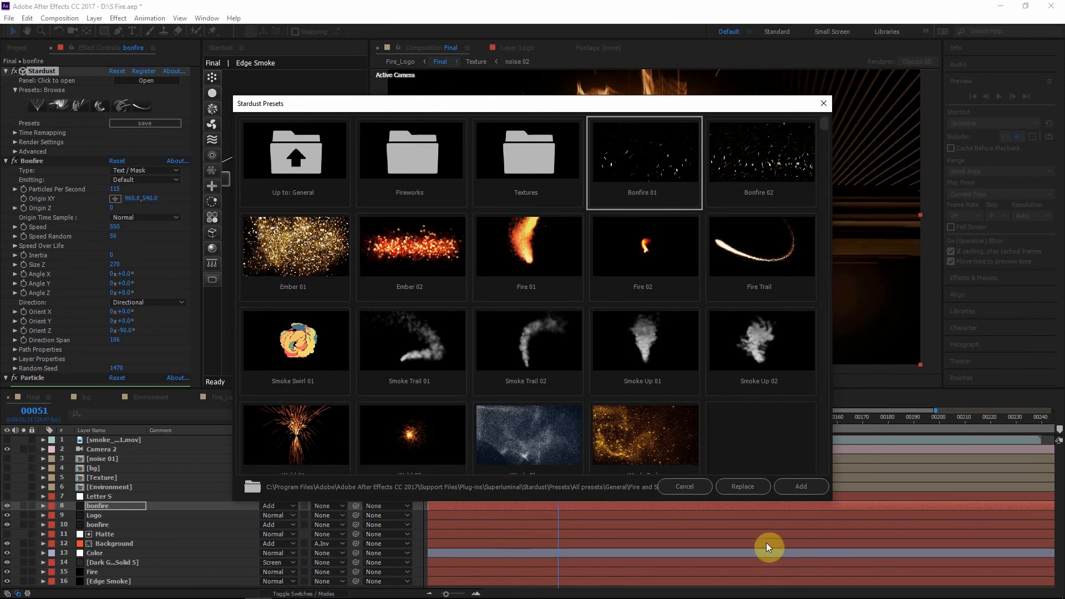
left_click(685, 487)
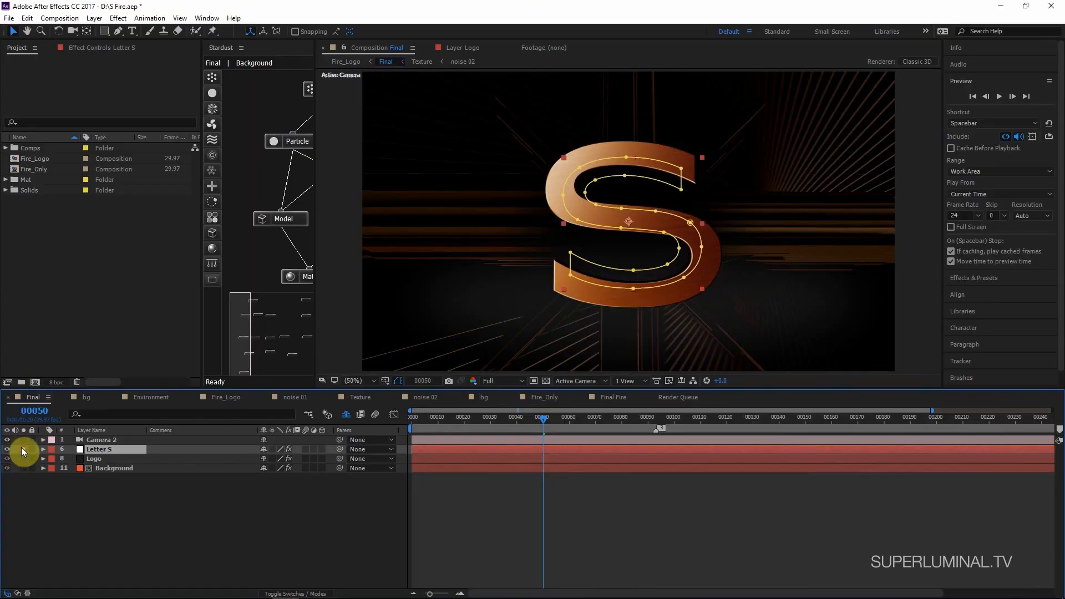
left_click(23, 448)
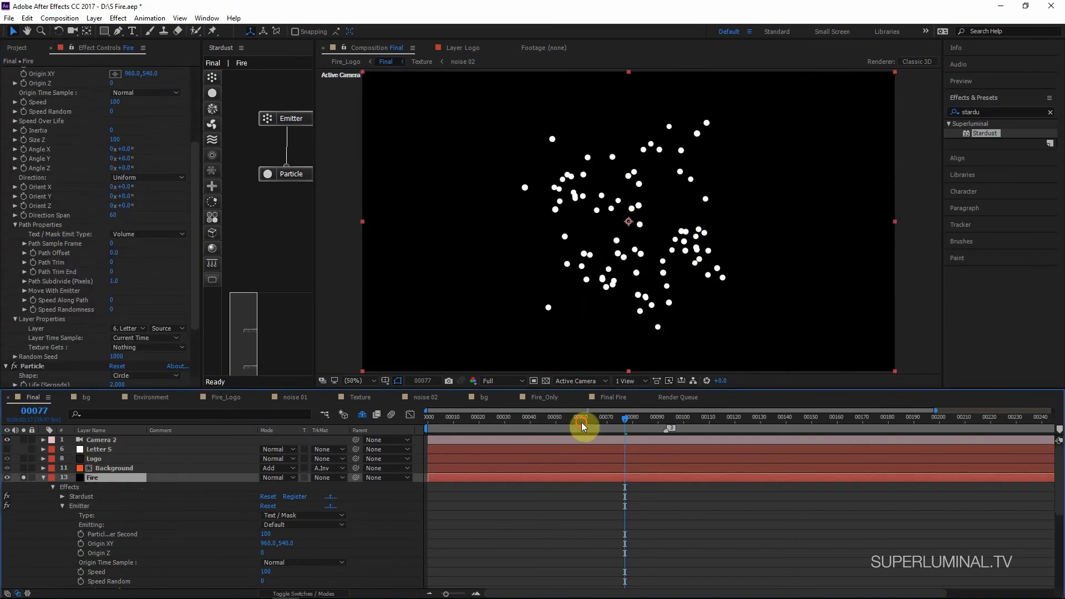
left_click(117, 127)
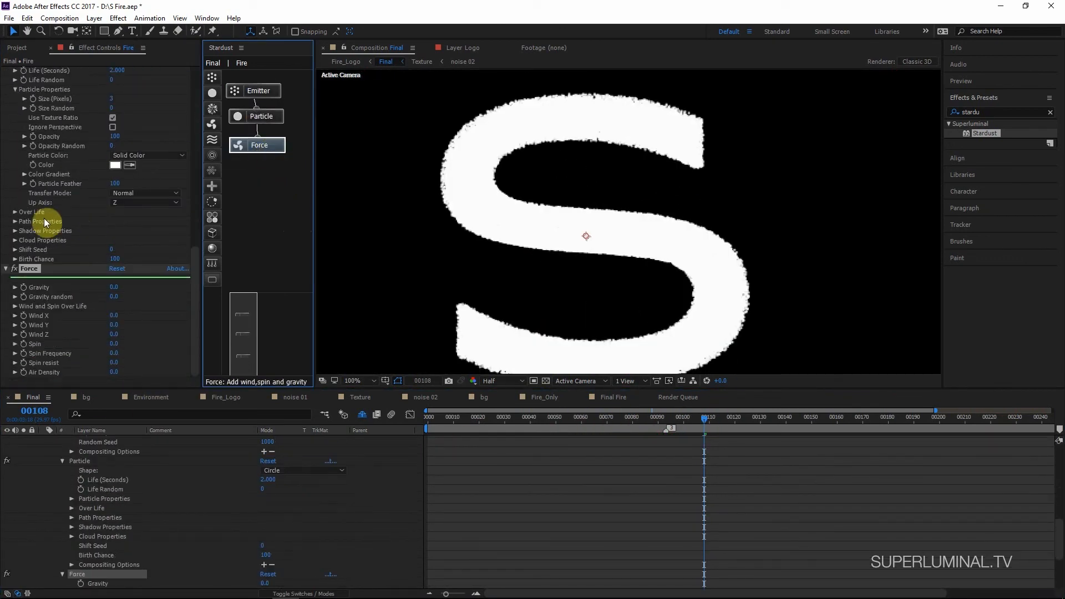
left_click(115, 326)
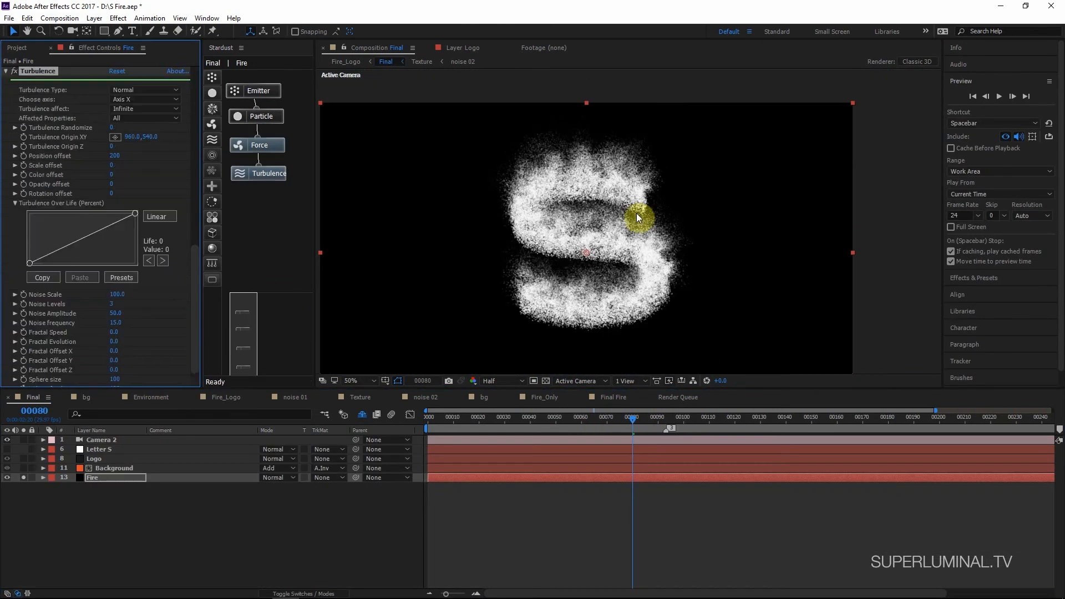
Set the Noise Scale of the Fire layer's Turbulence node to 500
left_click(119, 294)
key("Return")
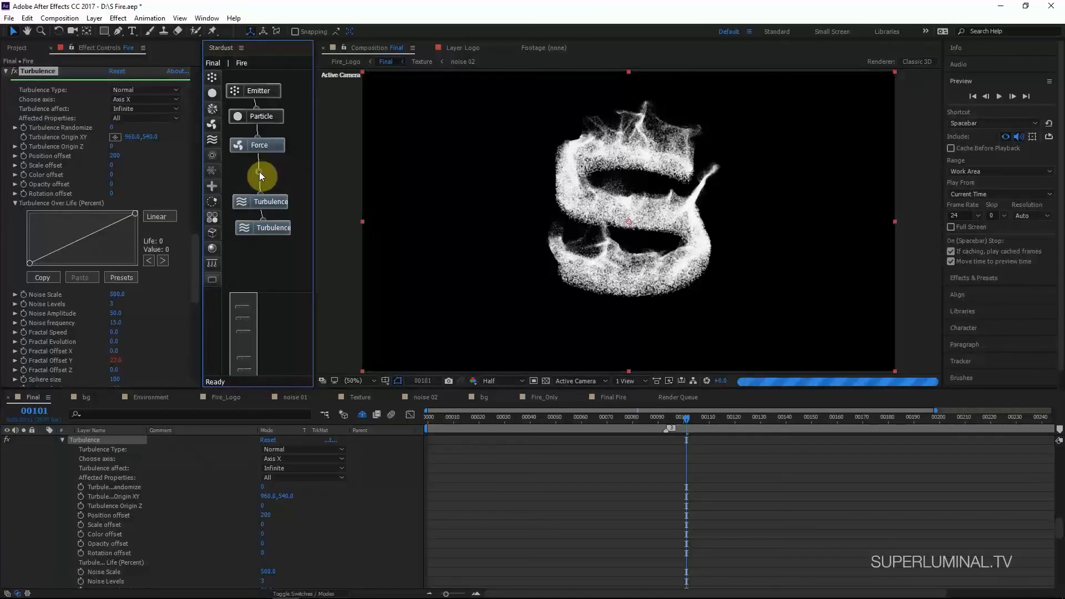
Insert a Transform node between the Force node and the first Turbulence node, and set its Scale X to 150
left_click(258, 171)
mouse_move(260, 201)
left_mouse_down()
mouse_move(257, 167)
mouse_move(270, 195)
left_mouse_up()
left_click(265, 171)
scroll(23, 289, "down", 4)
left_click(117, 334)
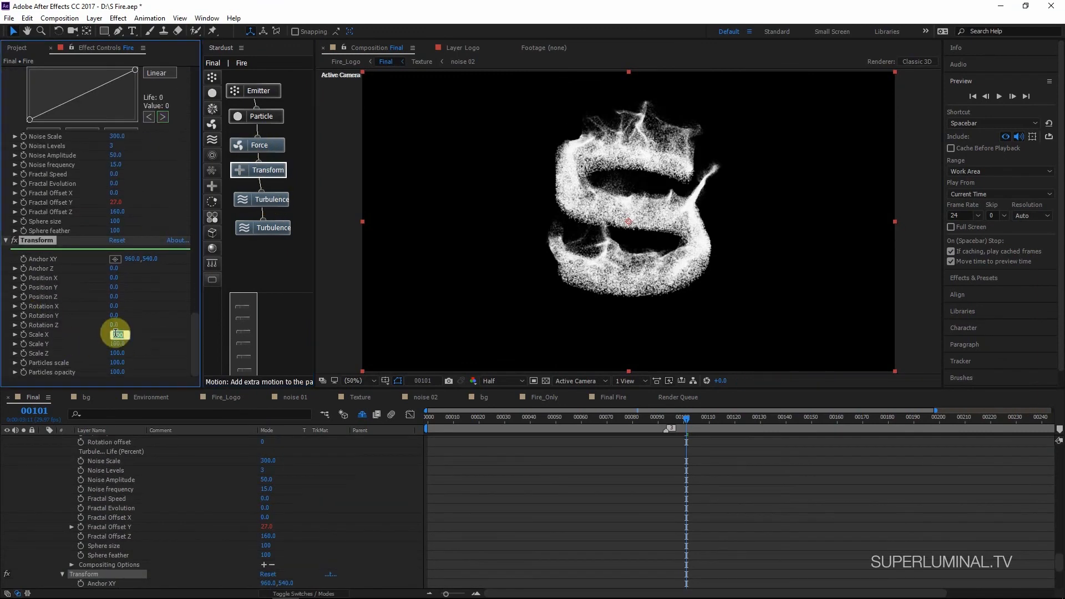
type("150")
left_click(149, 331)
Add a second Transform node after the last Turbulence node and set its Scale X to 66.7
left_click_drag(212, 186, 265, 254)
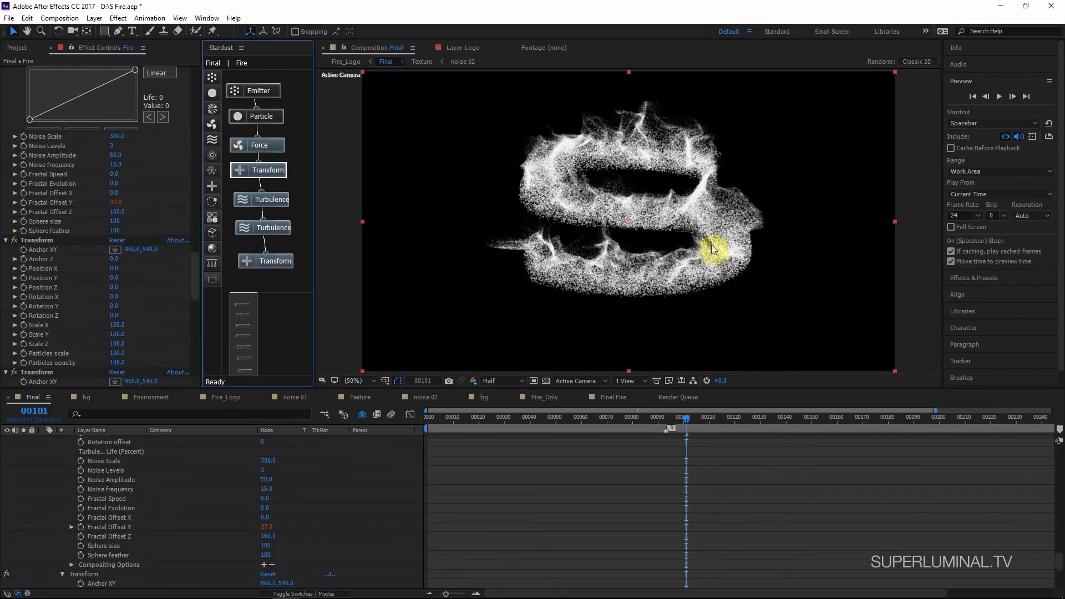
scroll(62, 312, "down", 2)
scroll(61, 312, "down", 5)
left_click(117, 257)
type("66.7")
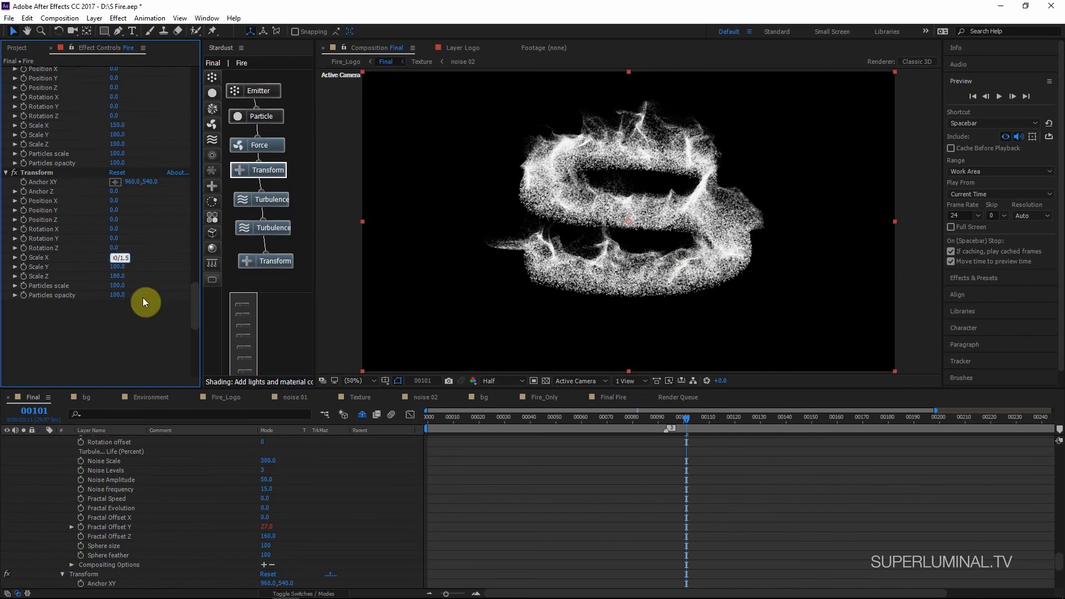
left_click(145, 299)
left_click(276, 171)
left_click(274, 257)
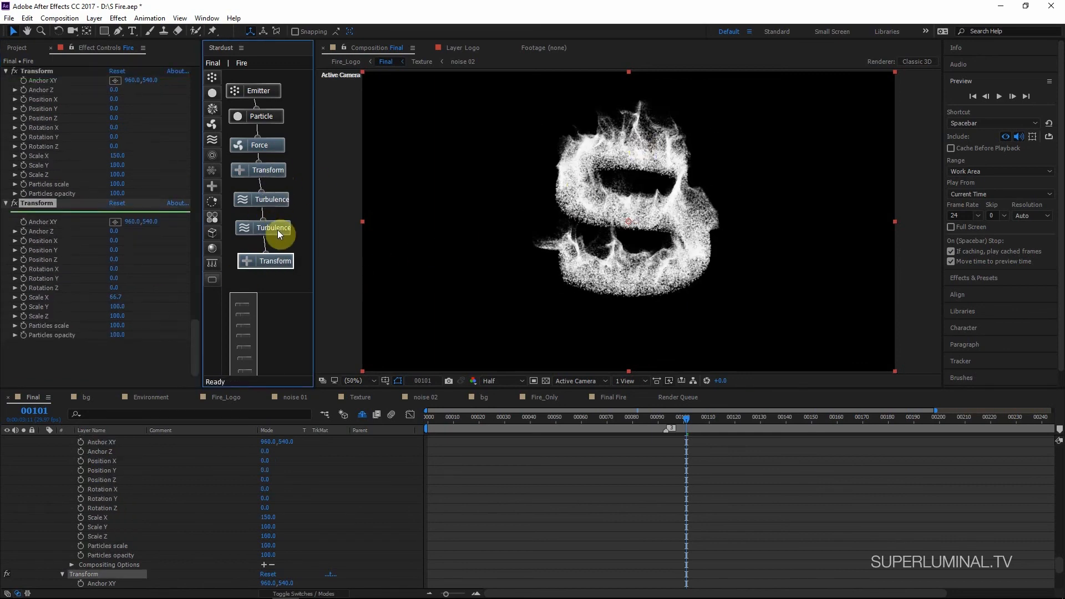
left_click(277, 172)
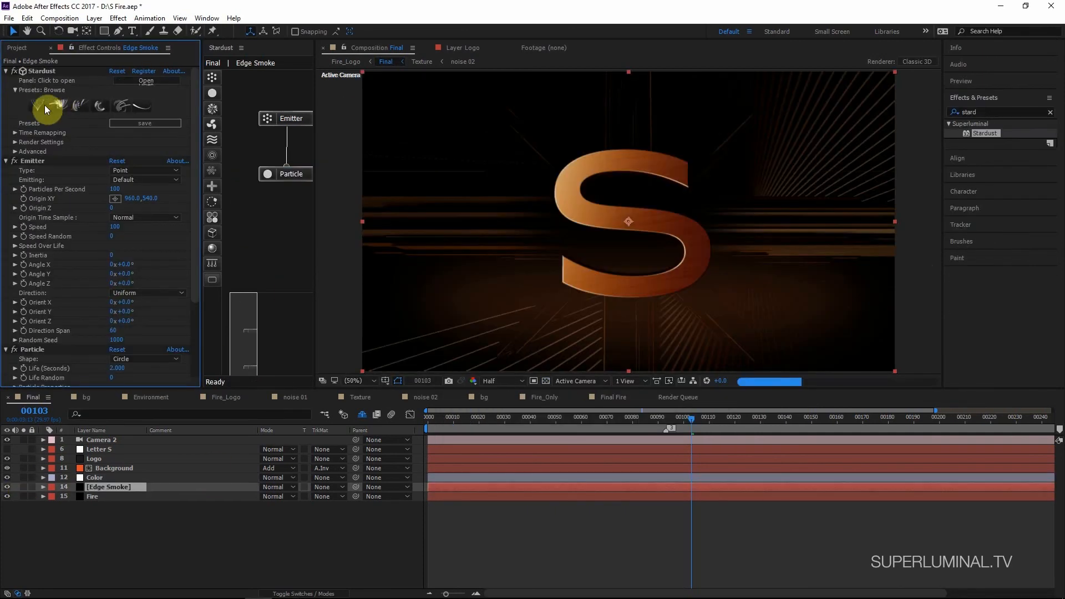
Open the Fire and Smoke category of the Stardust presets for the Edge Smoke layer
left_click(38, 105)
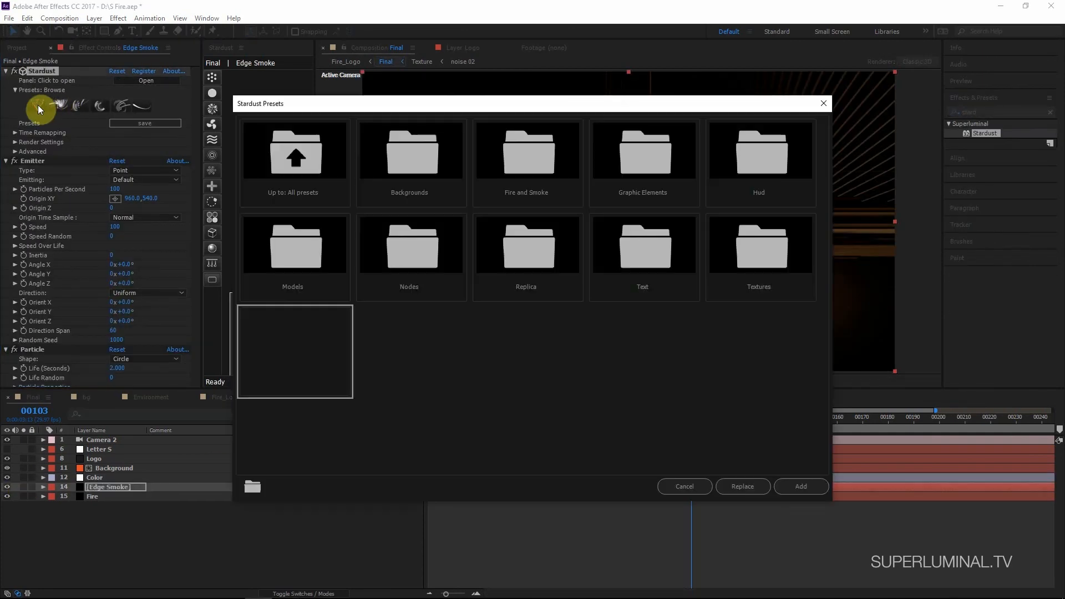
double_click(531, 170)
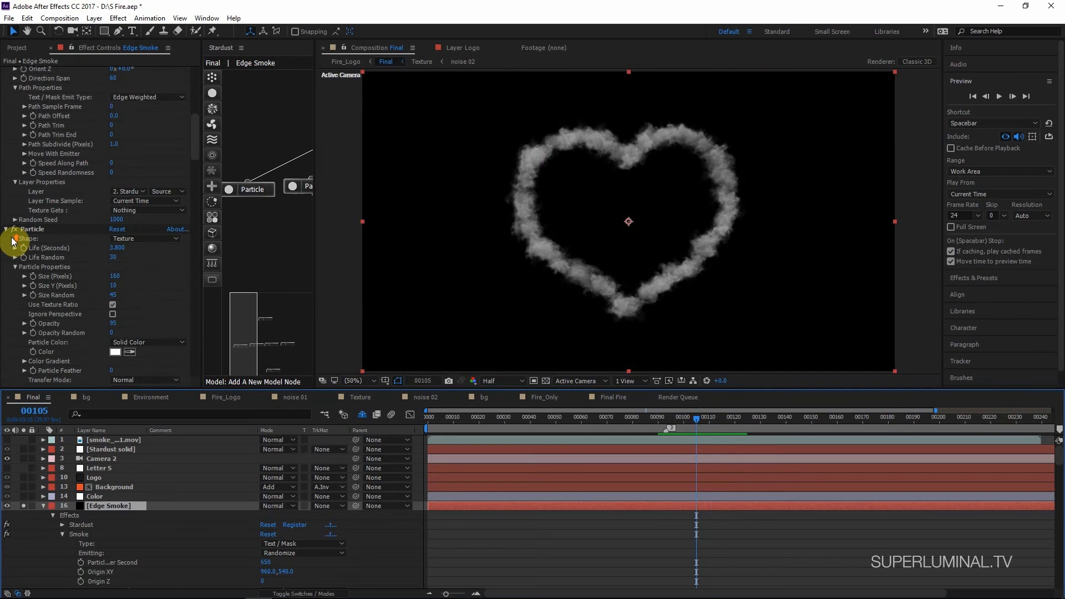